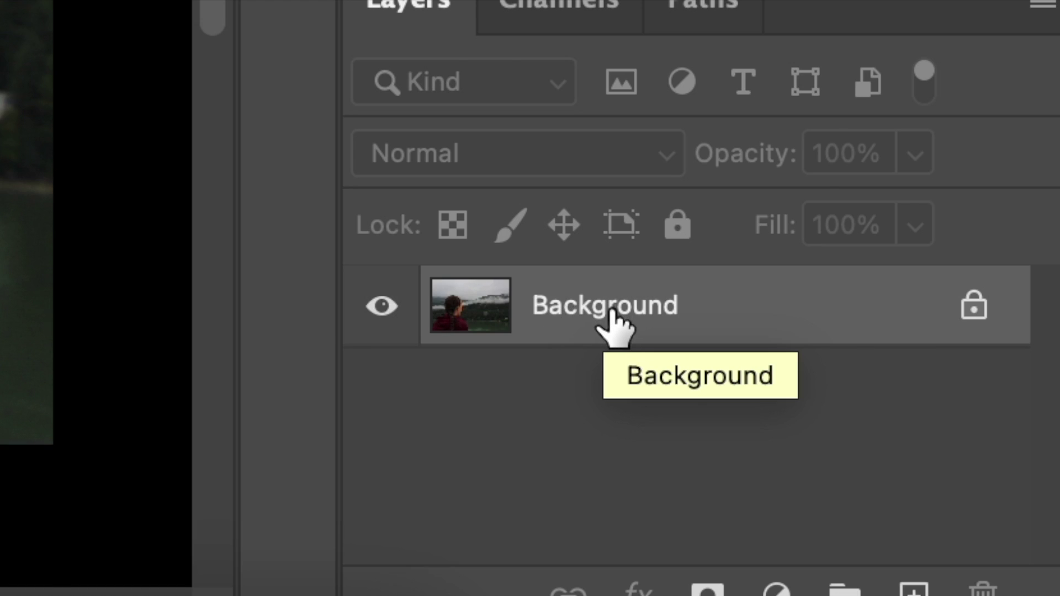
# Convert the Background into an editable layer, duplicate it beneath, and make the upper layer active.
pyautogui.doubleClick(929, 515)
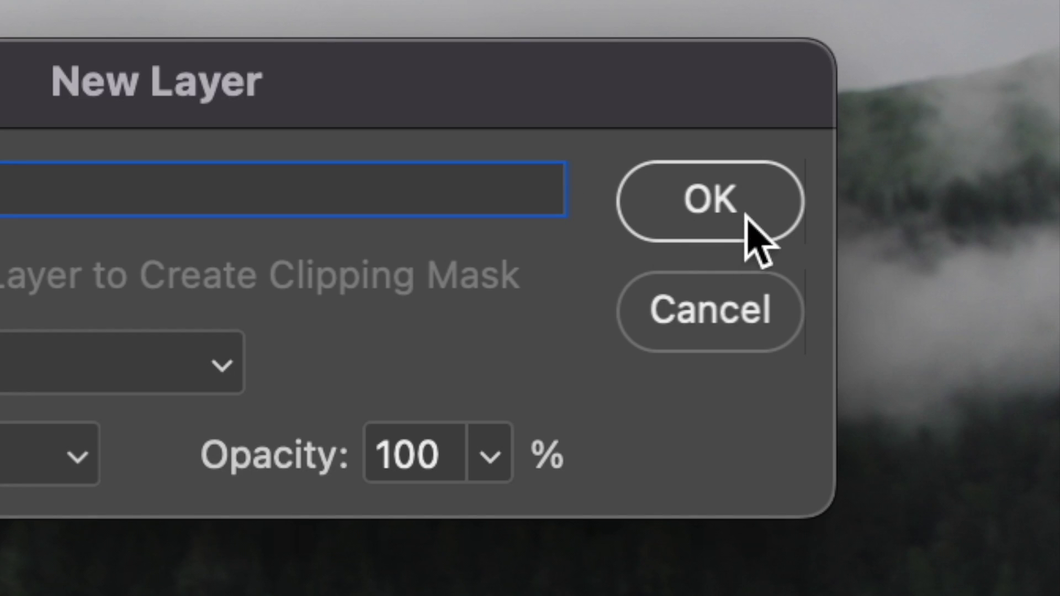
pyautogui.click(677, 269)
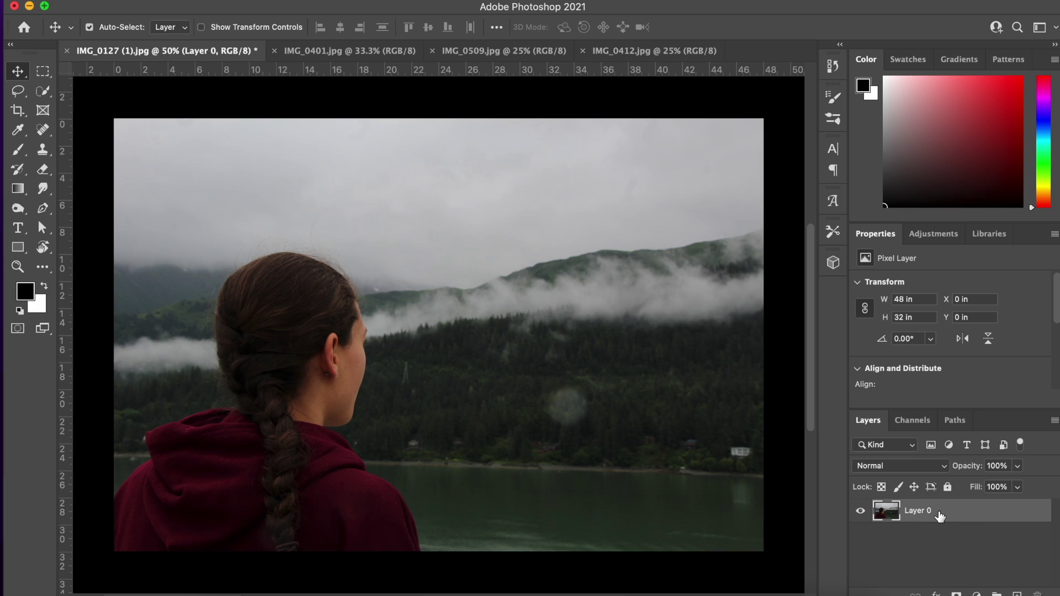
pyautogui.moveTo(941, 516); pyautogui.dragTo(946, 548)
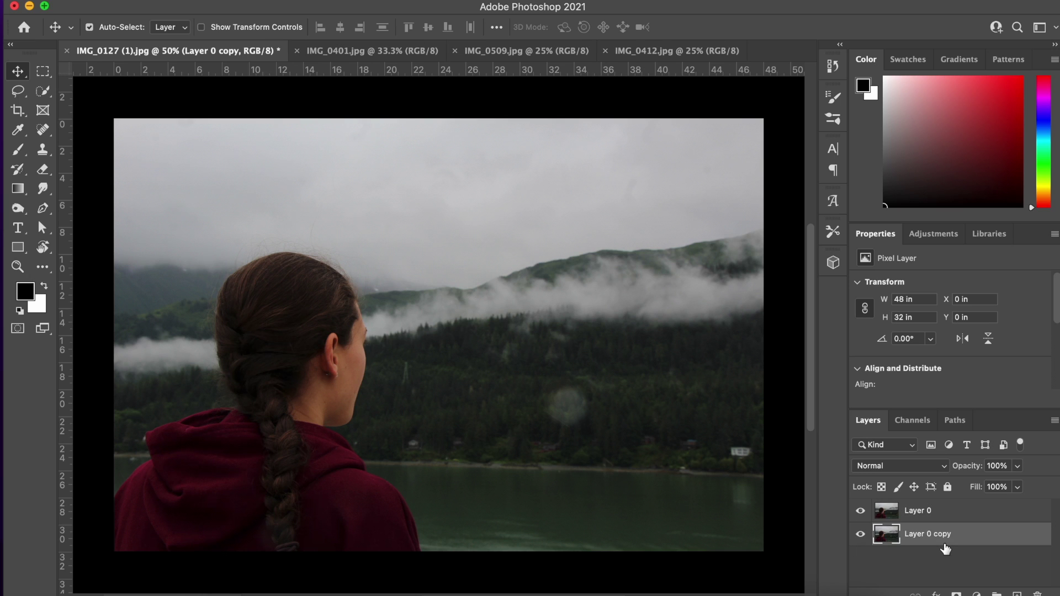
pyautogui.click(936, 512)
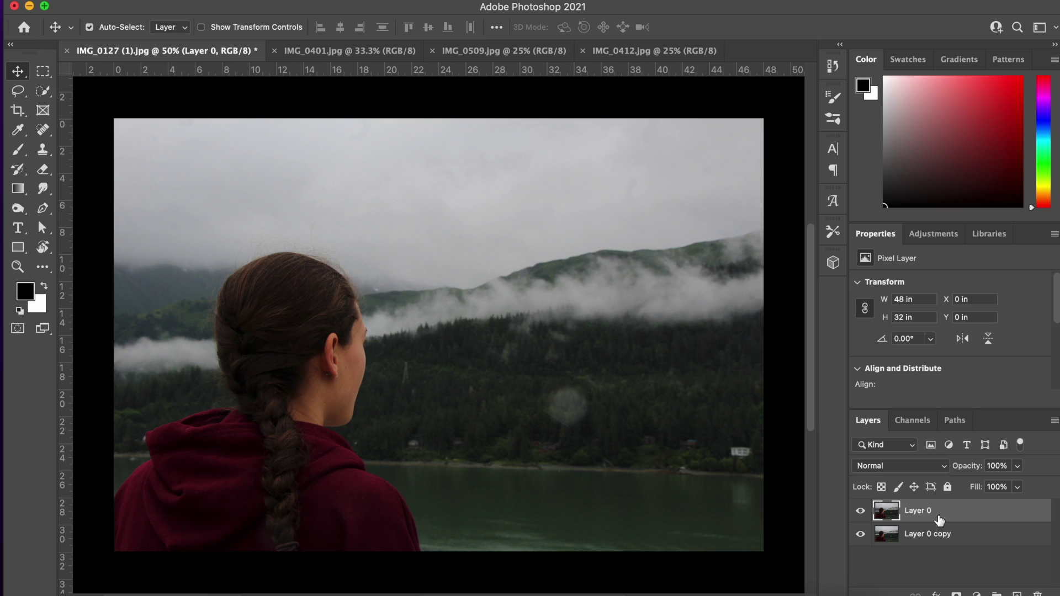
pyautogui.click(920, 544)
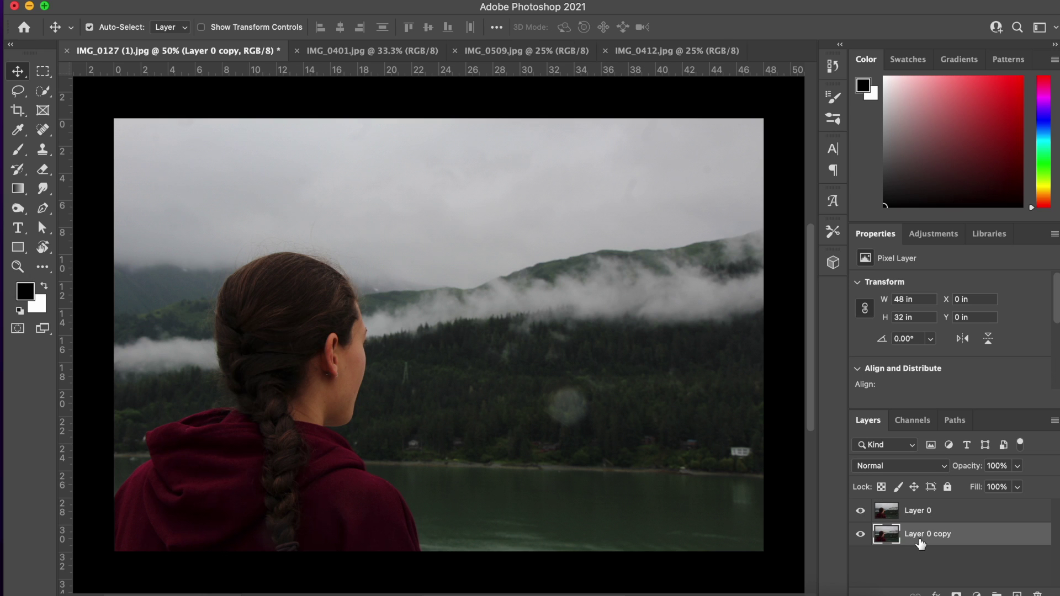
pyautogui.click(918, 515)
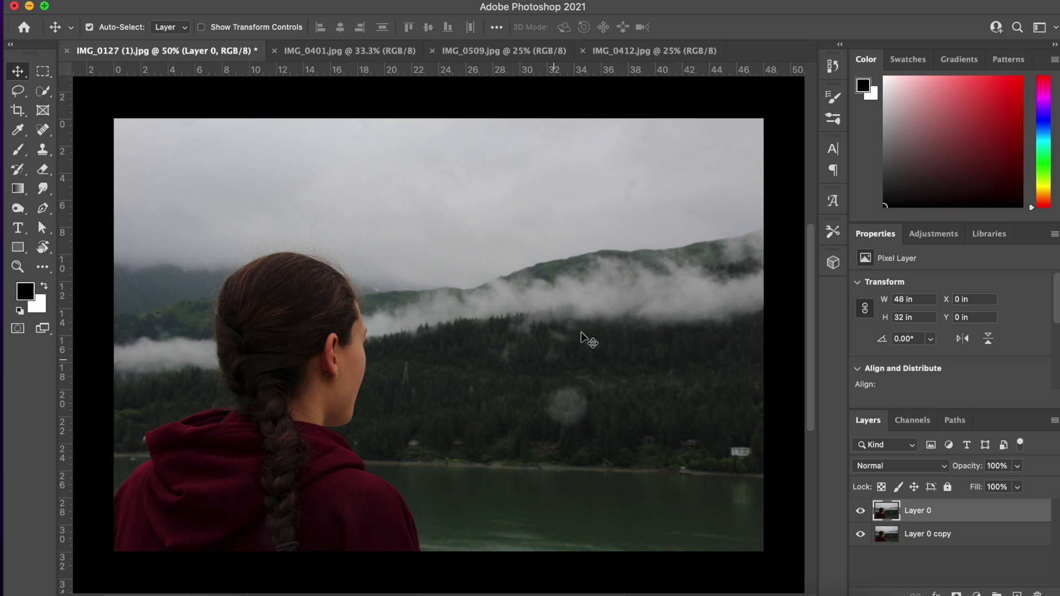
# Choose the Spot Healing Brush for retouching the white house on the far shoreline.
pyautogui.press('super+equal')
pyautogui.press('super+equal')
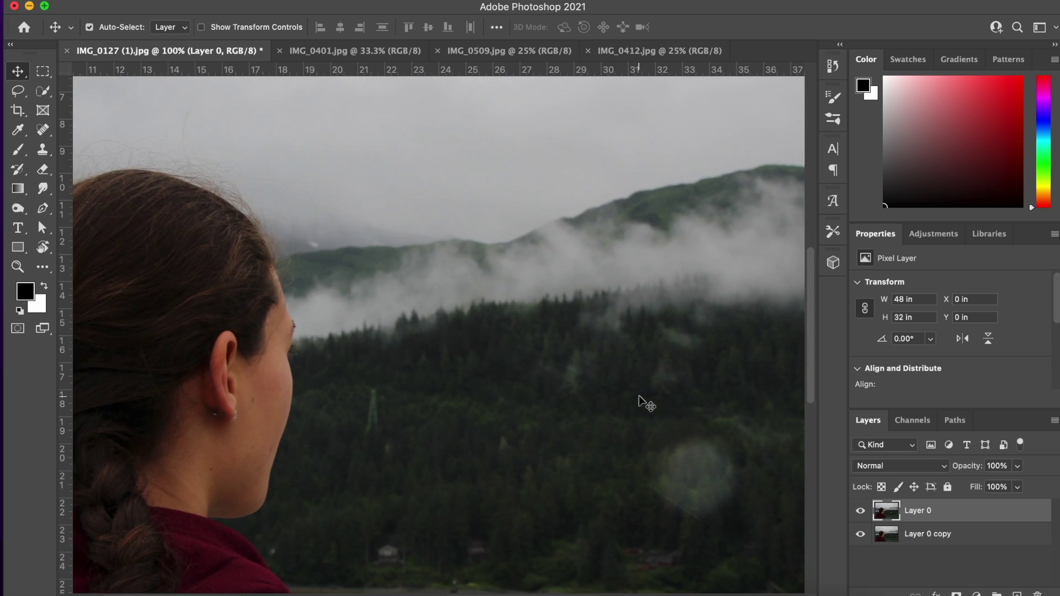
pyautogui.press('End')
pyautogui.press('j')
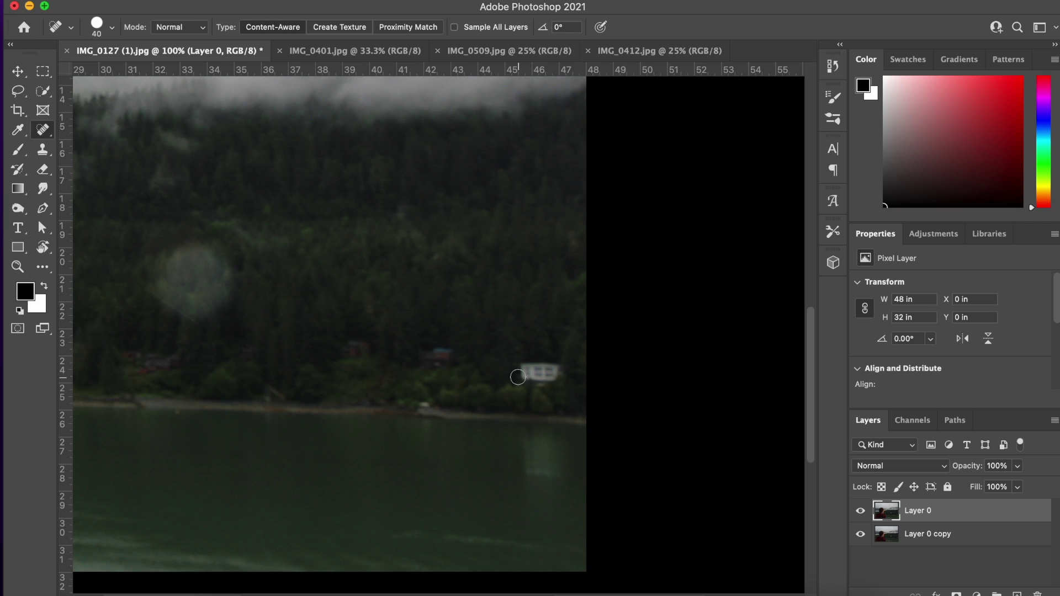
# Try to remove the white house on the shoreline with a 200-pixel healing brush.
pyautogui.press(']')
pyautogui.press(']')
pyautogui.press(']')
pyautogui.press(']')
pyautogui.press(']')
pyautogui.press(']')
pyautogui.press('[')
pyautogui.press('[')
pyautogui.press(']')
pyautogui.press(']')
pyautogui.press(']')
pyautogui.press(']')
pyautogui.press(']')
pyautogui.moveTo(539, 372); pyautogui.dragTo(560, 366)
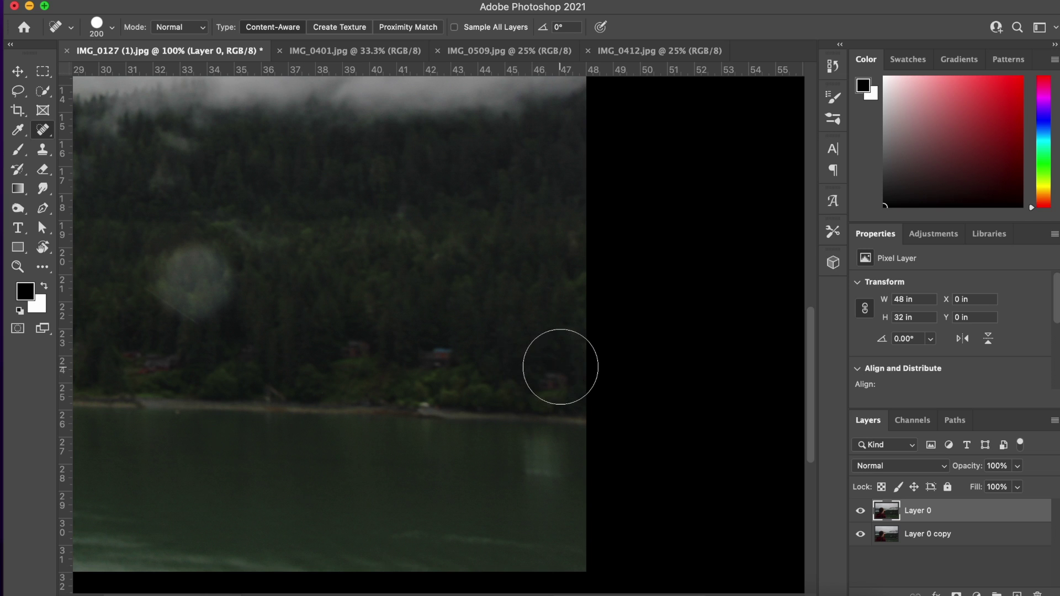
pyautogui.press('super+z')
# Heal away the white house on the shoreline and its pale reflection in the water with a 100-pixel brush.
pyautogui.press('[')
pyautogui.press('[')
pyautogui.press('[')
pyautogui.press('[')
pyautogui.moveTo(511, 371)
pyautogui.mouseDown()
pyautogui.moveTo(546, 377)
pyautogui.moveTo(530, 362)
pyautogui.mouseUp()
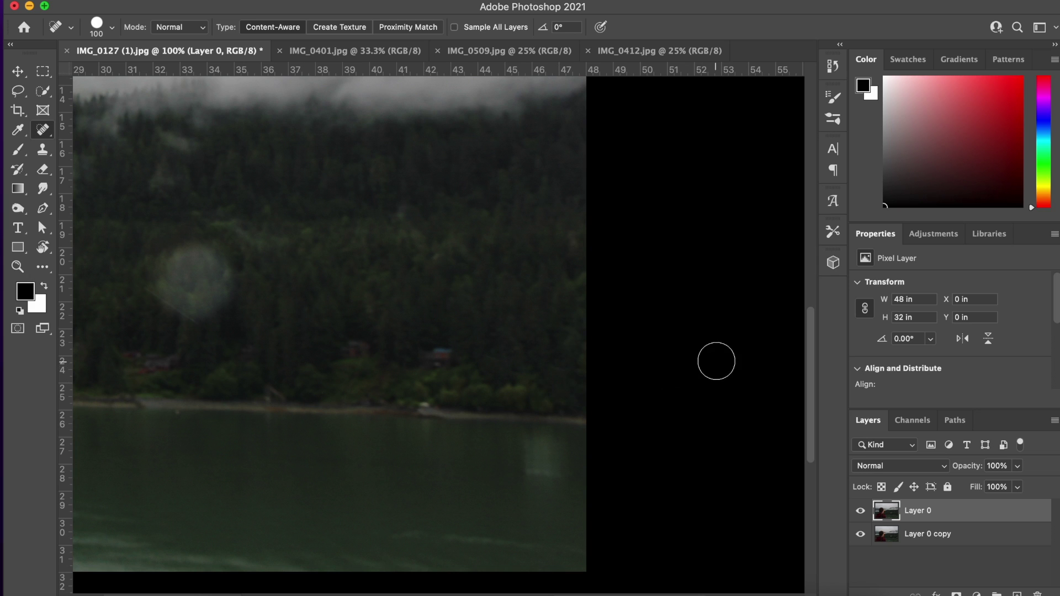
pyautogui.moveTo(551, 500)
pyautogui.mouseDown()
pyautogui.moveTo(534, 476)
pyautogui.moveTo(546, 456)
pyautogui.mouseUp()
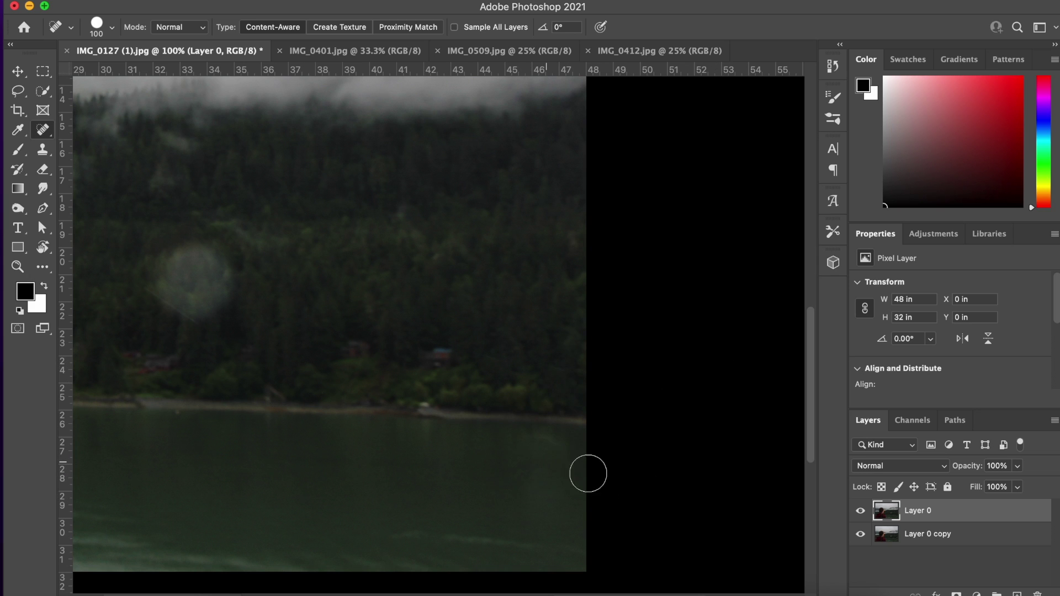
pyautogui.moveTo(571, 492); pyautogui.dragTo(531, 488)
# Heal away the round blurry lens spot over the dark forest and blend the surrounding trees.
pyautogui.hscroll(-10, 646, 487)
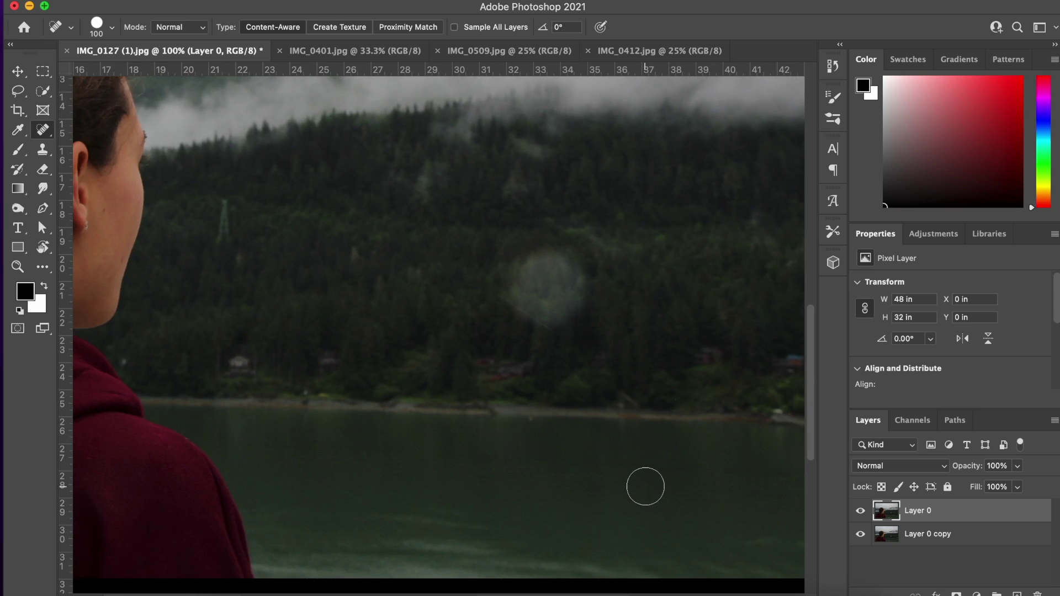
pyautogui.scroll(3, 526, 293)
pyautogui.moveTo(505, 345)
pyautogui.mouseDown()
pyautogui.moveTo(538, 387)
pyautogui.moveTo(505, 338)
pyautogui.moveTo(493, 373)
pyautogui.moveTo(516, 367)
pyautogui.mouseUp()
pyautogui.click(561, 374)
pyautogui.click(556, 343)
pyautogui.click(540, 326)
pyautogui.click(568, 374)
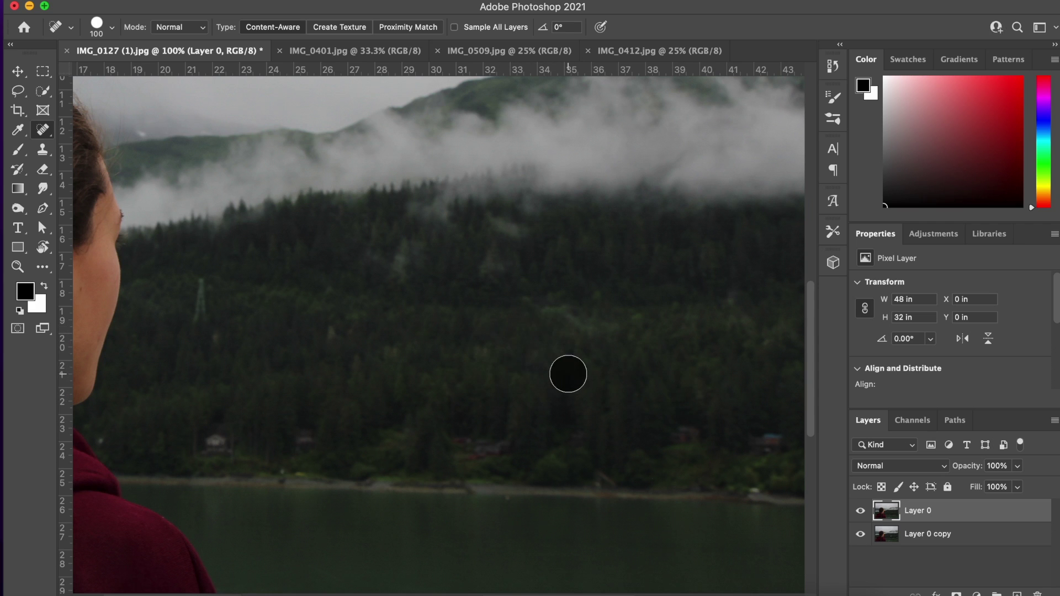
pyautogui.click(470, 343)
pyautogui.click(492, 324)
pyautogui.click(523, 311)
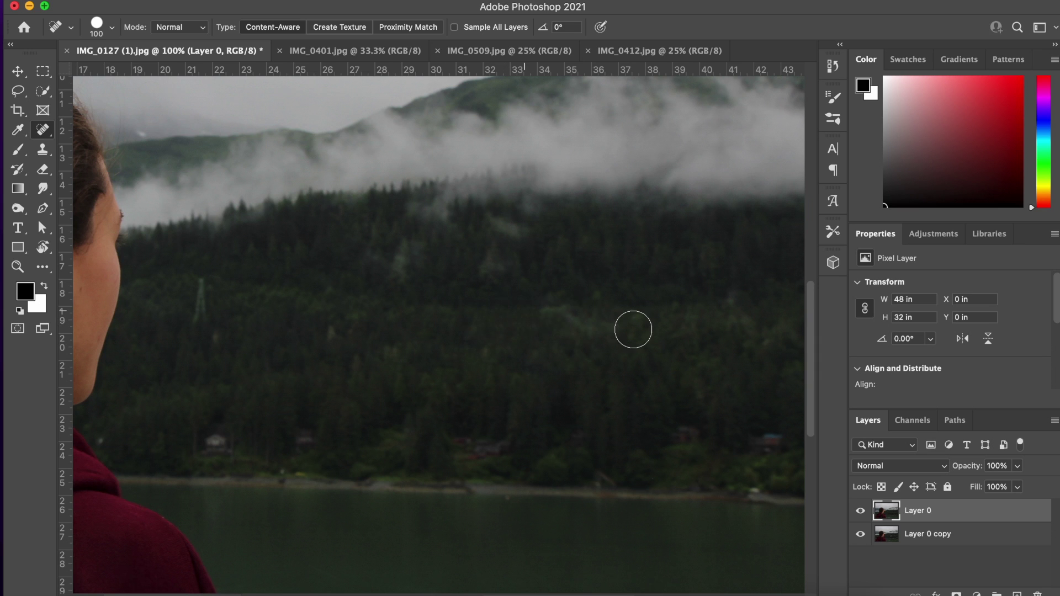
# Heal the dark smudges in the cloudy sky above the mountain ridge.
pyautogui.press('super+0')
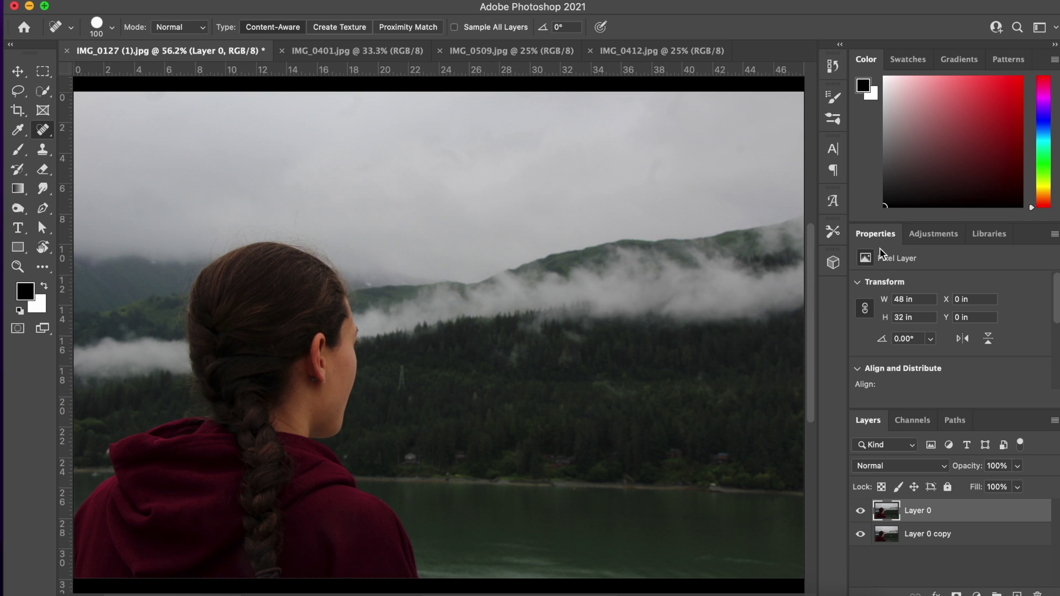
pyautogui.scroll(5, 211, 277)
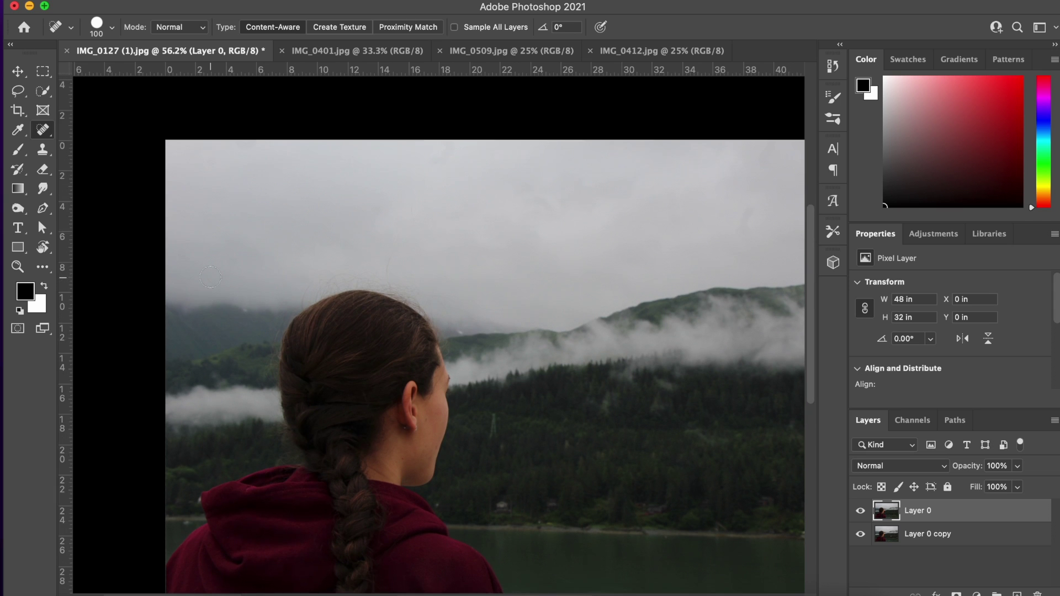
pyautogui.hscroll(5, 211, 277)
pyautogui.scroll(-1, 210, 277)
pyautogui.hscroll(2, 210, 277)
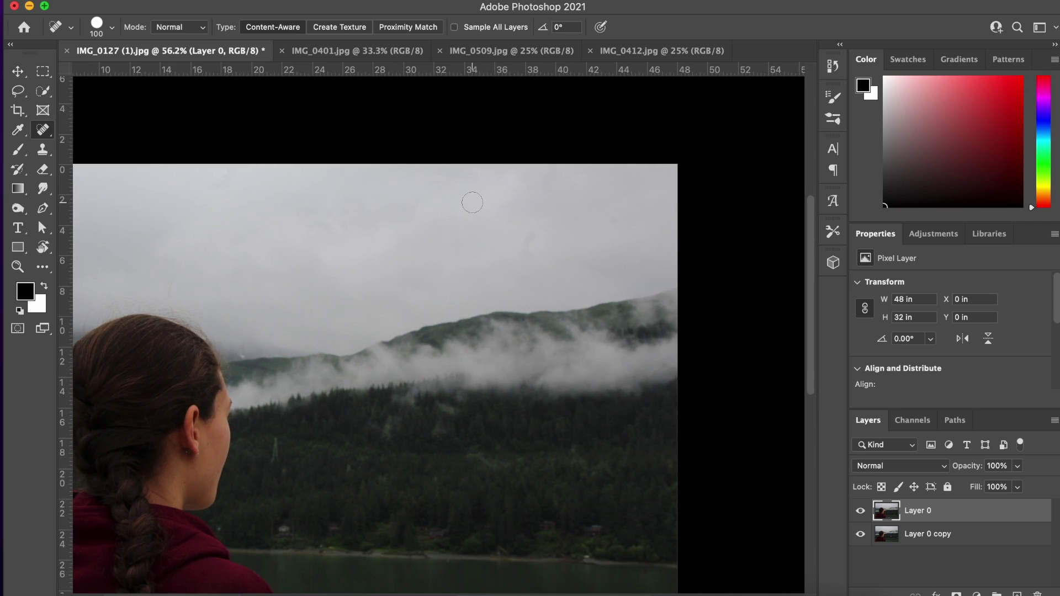
pyautogui.scroll(3, 472, 202)
pyautogui.scroll(4, 472, 203)
pyautogui.hscroll(2, 472, 202)
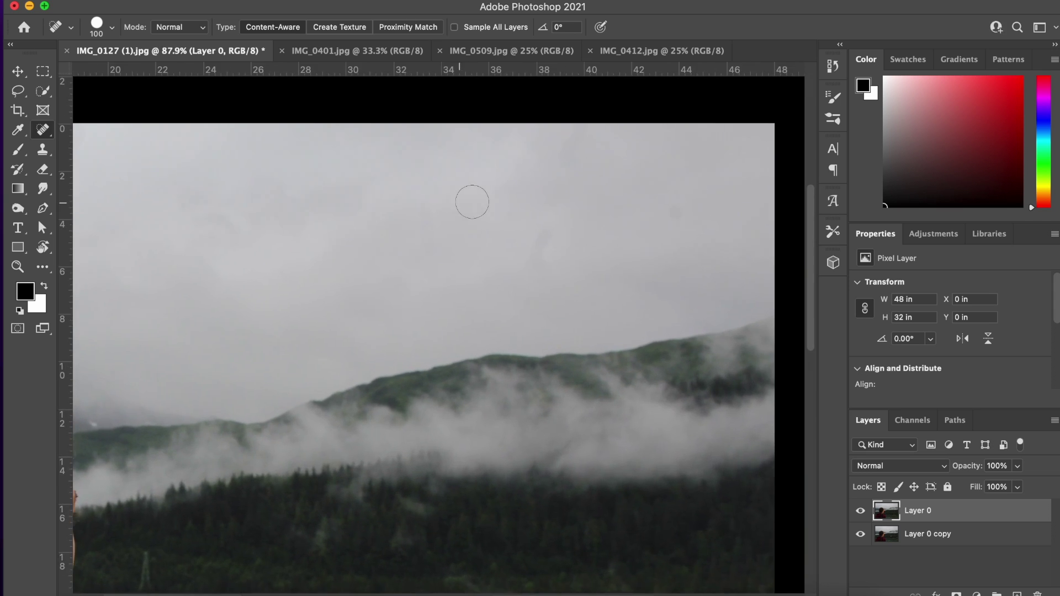
pyautogui.moveTo(532, 282); pyautogui.dragTo(560, 214)
pyautogui.moveTo(678, 232); pyautogui.dragTo(683, 193)
# Heal the small white spot on the distant ridge beside the woman's head and the stray hair above her head.
pyautogui.hscroll(-2, 613, 234)
pyautogui.scroll(-1, 613, 234)
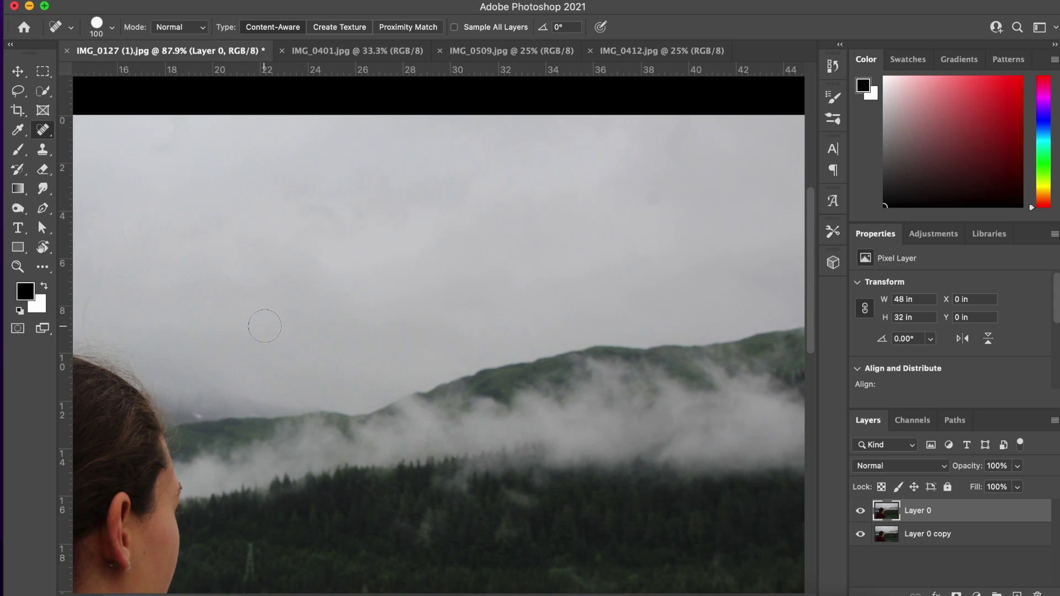
pyautogui.hscroll(-5, 265, 325)
pyautogui.scroll(-1, 265, 326)
pyautogui.click(440, 399)
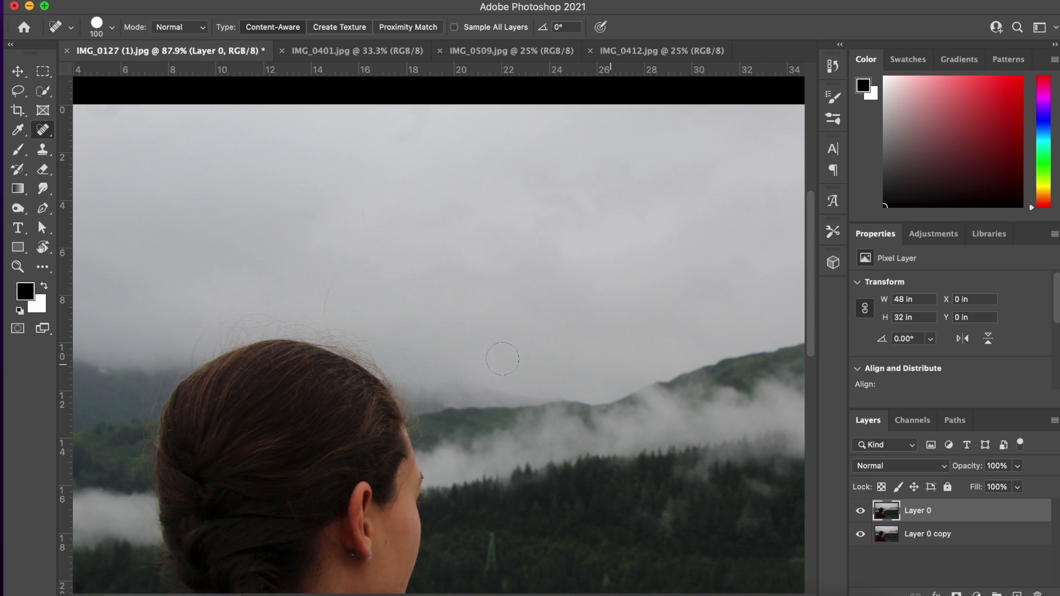
pyautogui.hscroll(-4, 462, 325)
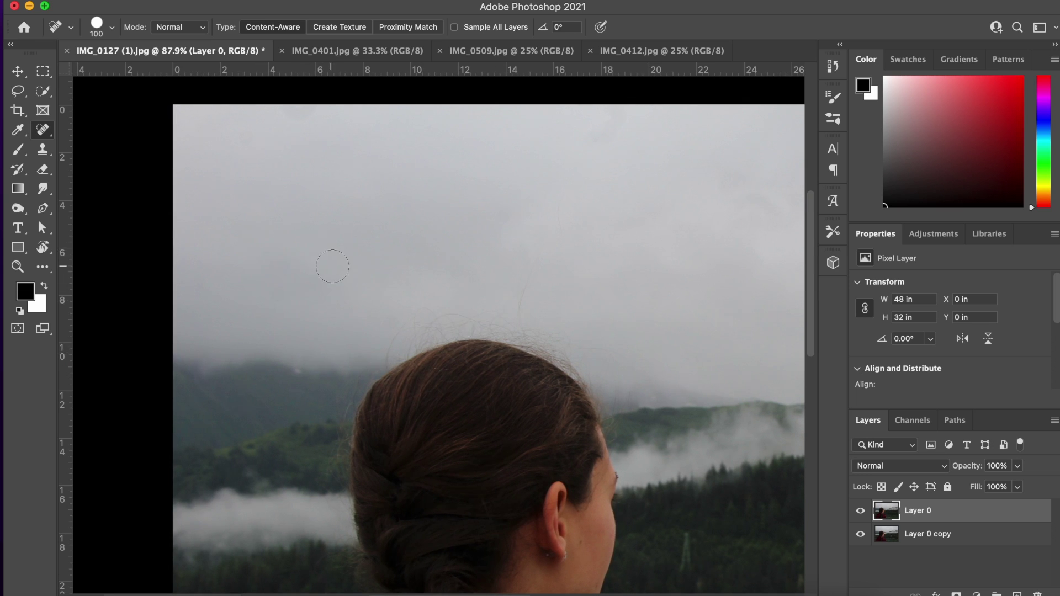
pyautogui.scroll(-2, 332, 267)
pyautogui.hscroll(1, 333, 266)
pyautogui.moveTo(512, 270); pyautogui.dragTo(527, 239)
# Try to heal the small dark spot on the woman's neck with a 35-pixel brush.
pyautogui.scroll(-5, 604, 262)
pyautogui.hscroll(2, 604, 263)
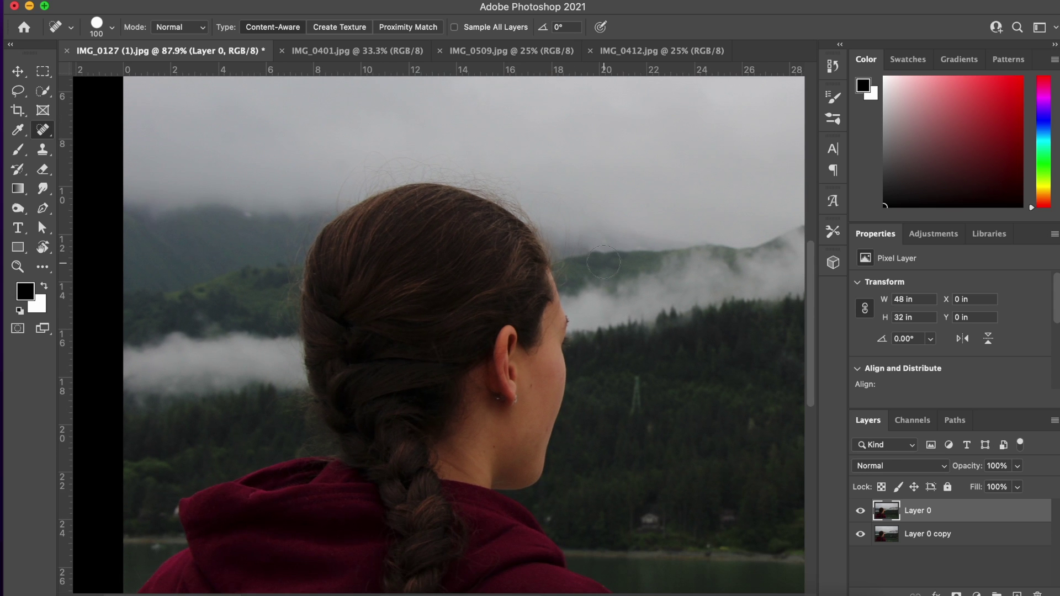
pyautogui.press('super+plus')
pyautogui.press('super+plus')
pyautogui.press('super+plus')
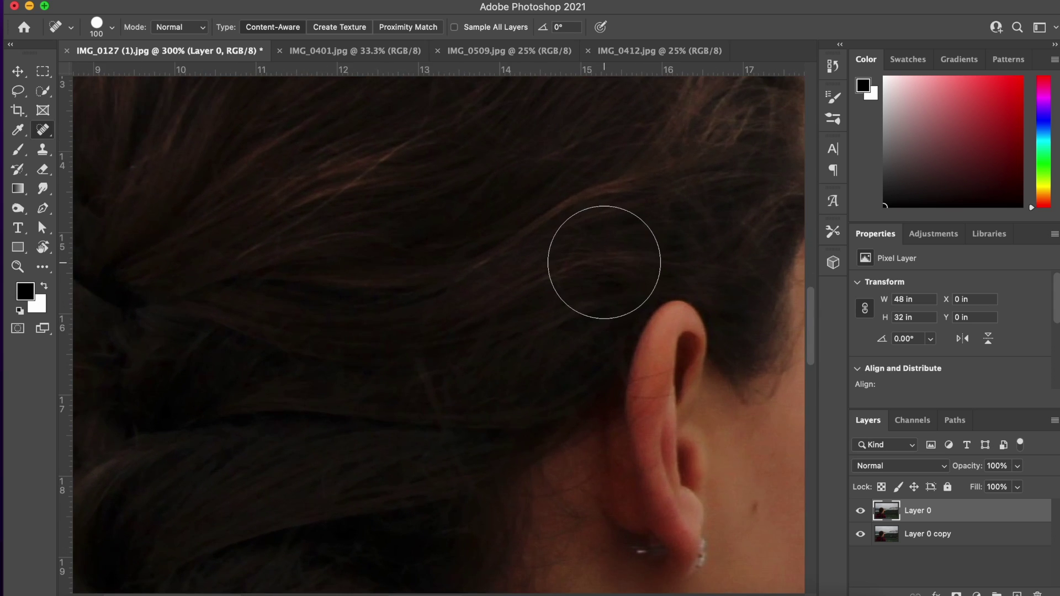
pyautogui.hscroll(8, 604, 249)
pyautogui.scroll(-5, 604, 263)
pyautogui.scroll(-6, 611, 330)
pyautogui.press('[')
pyautogui.press('[')
pyautogui.press('[')
pyautogui.press('[')
pyautogui.press('[')
pyautogui.press('[')
pyautogui.press('[')
pyautogui.press('[')
pyautogui.click(420, 410)
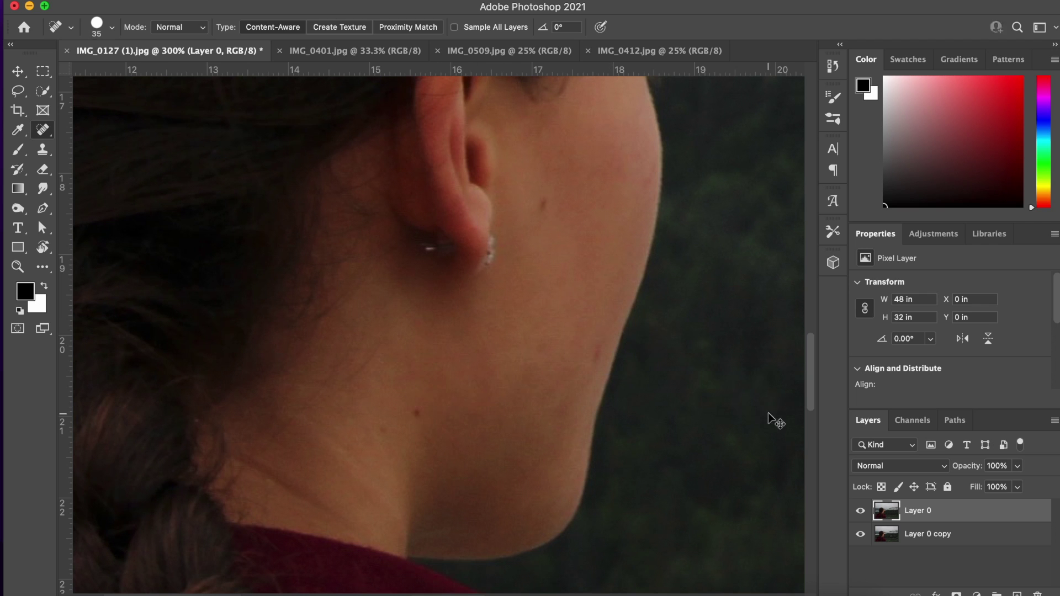
# Examine the woman's face, ear, braid and maroon hoodie up close for remaining spots.
pyautogui.scroll(3, 533, 351)
pyautogui.scroll(12, 533, 351)
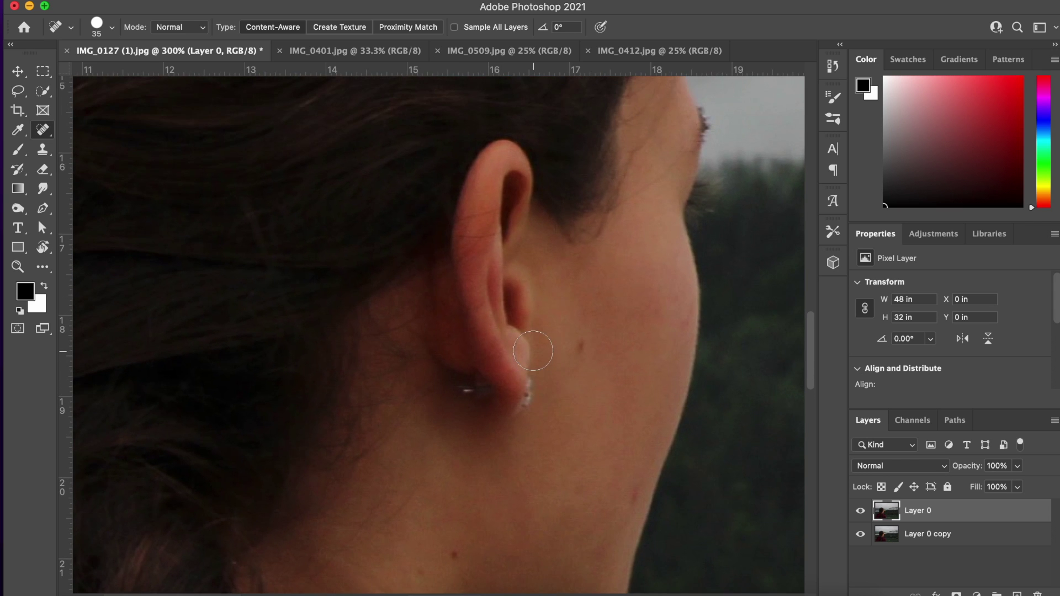
pyautogui.moveTo(523, 409)
pyautogui.mouseDown()
pyautogui.moveTo(569, 367)
pyautogui.moveTo(533, 352)
pyautogui.moveTo(549, 301)
pyautogui.mouseUp()
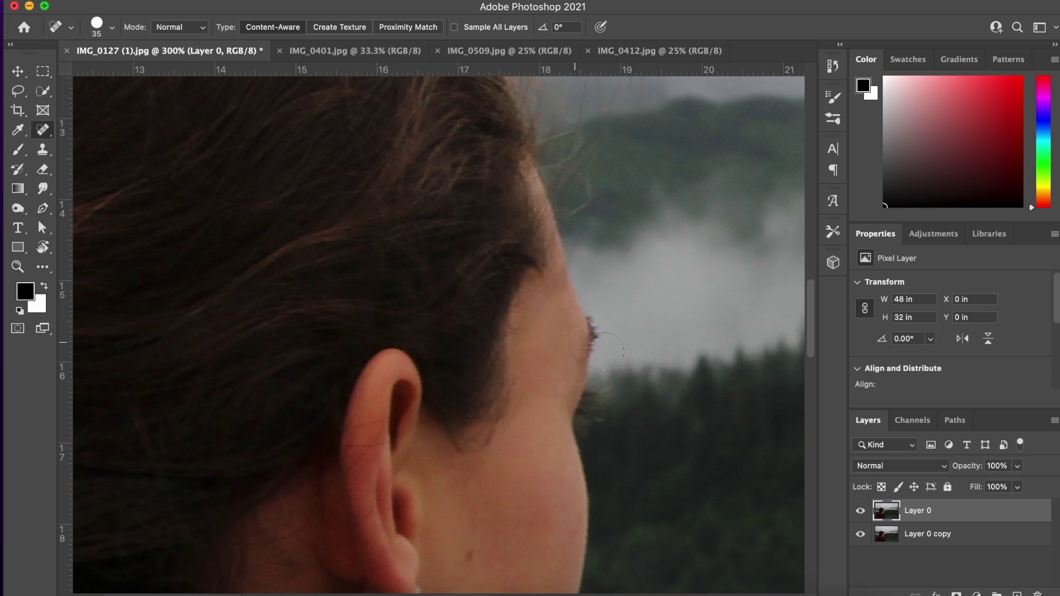
pyautogui.press('super+0')
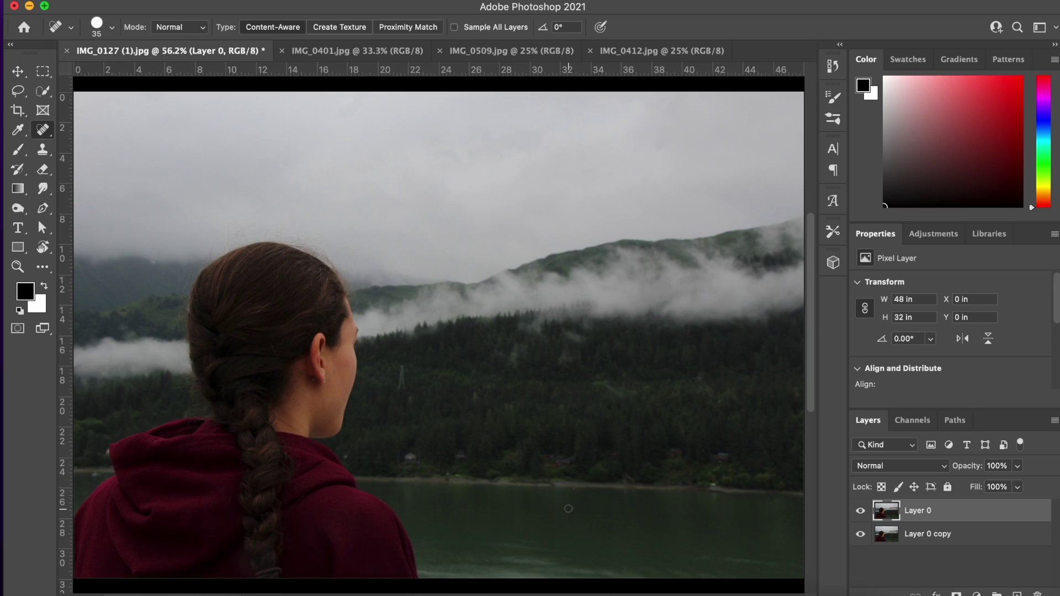
pyautogui.press('super+plus')
pyautogui.press('super+plus')
pyautogui.press('super+plus')
pyautogui.press('super+plus')
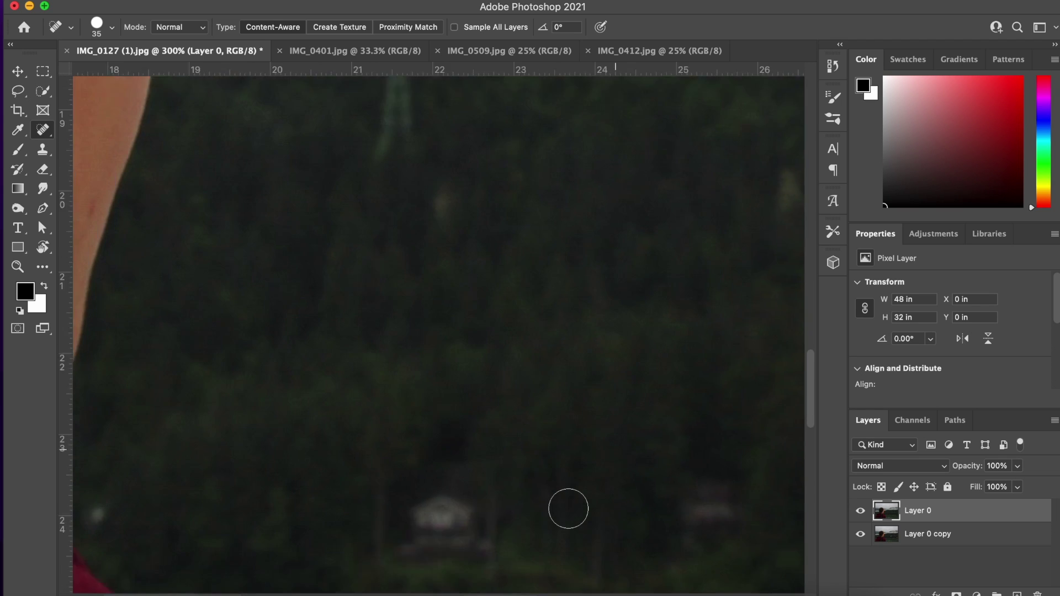
pyautogui.hscroll(-5, 568, 509)
pyautogui.scroll(-1, 568, 508)
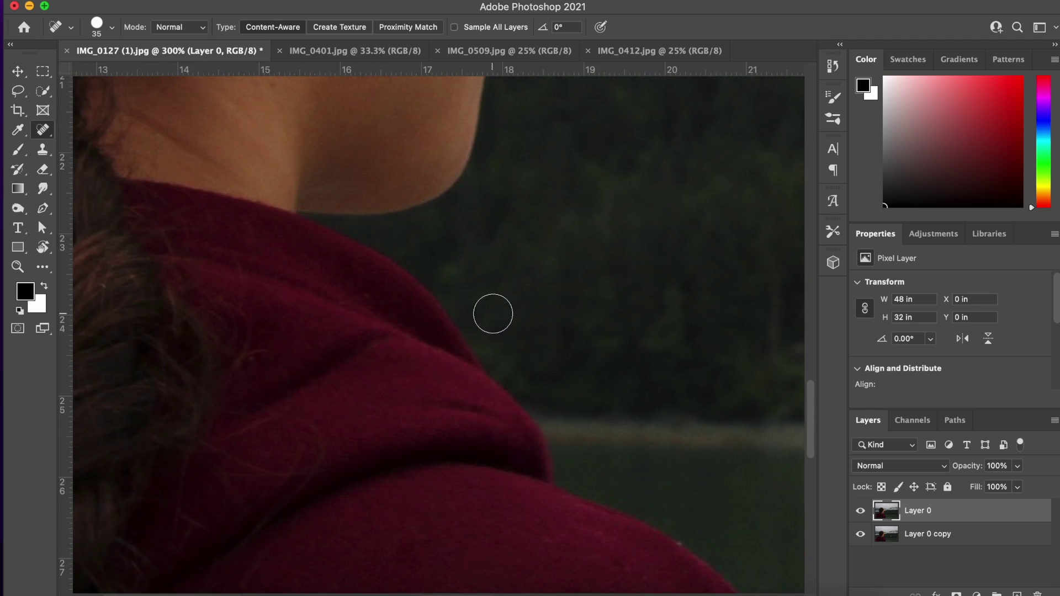
pyautogui.hscroll(-10, 655, 417)
pyautogui.scroll(-8, 655, 417)
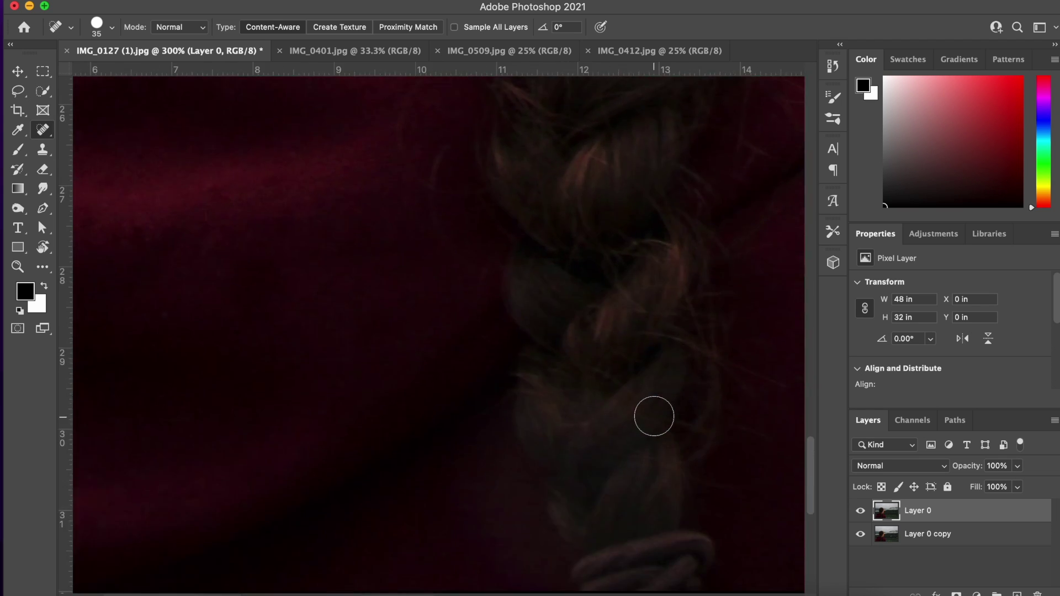
pyautogui.scroll(-5, 651, 420)
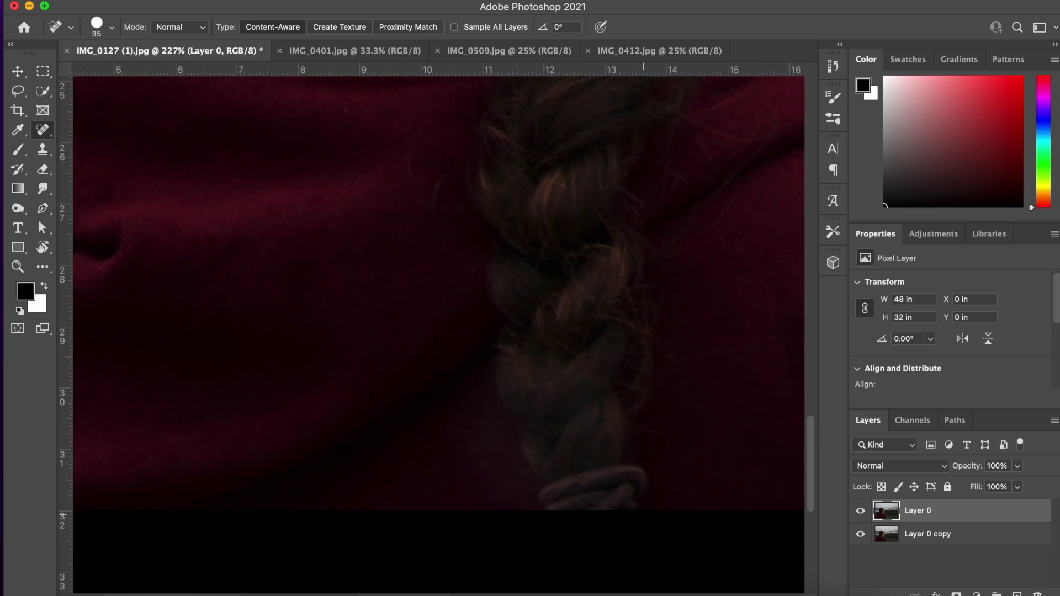
pyautogui.scroll(5, 349, 240)
pyautogui.hscroll(-3, 349, 240)
pyautogui.scroll(-5, 348, 237)
pyautogui.hscroll(3, 348, 237)
pyautogui.scroll(3, 476, 199)
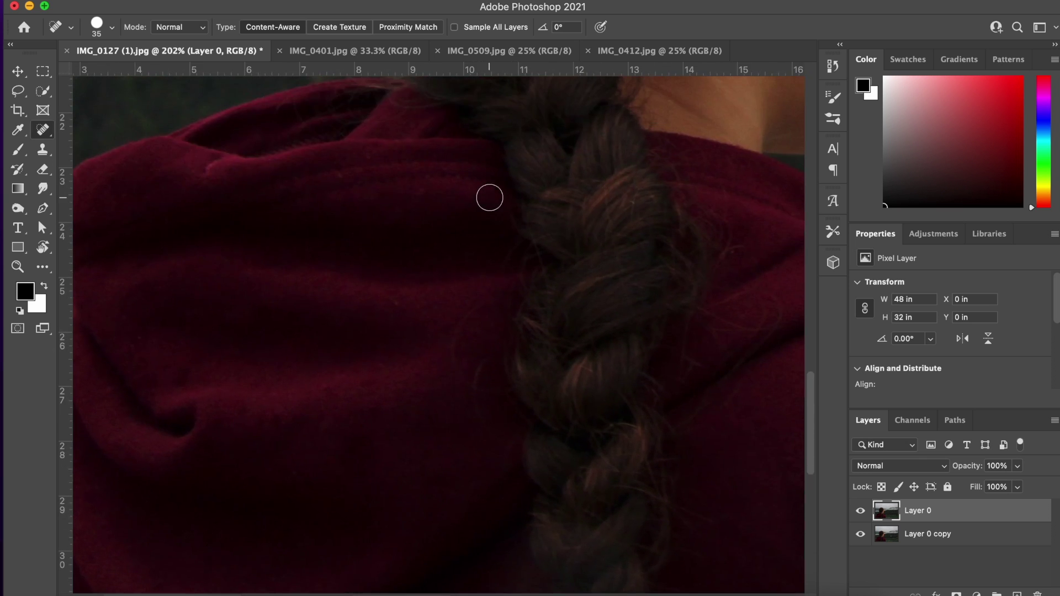
pyautogui.scroll(3, 414, 297)
pyautogui.hscroll(-1, 414, 297)
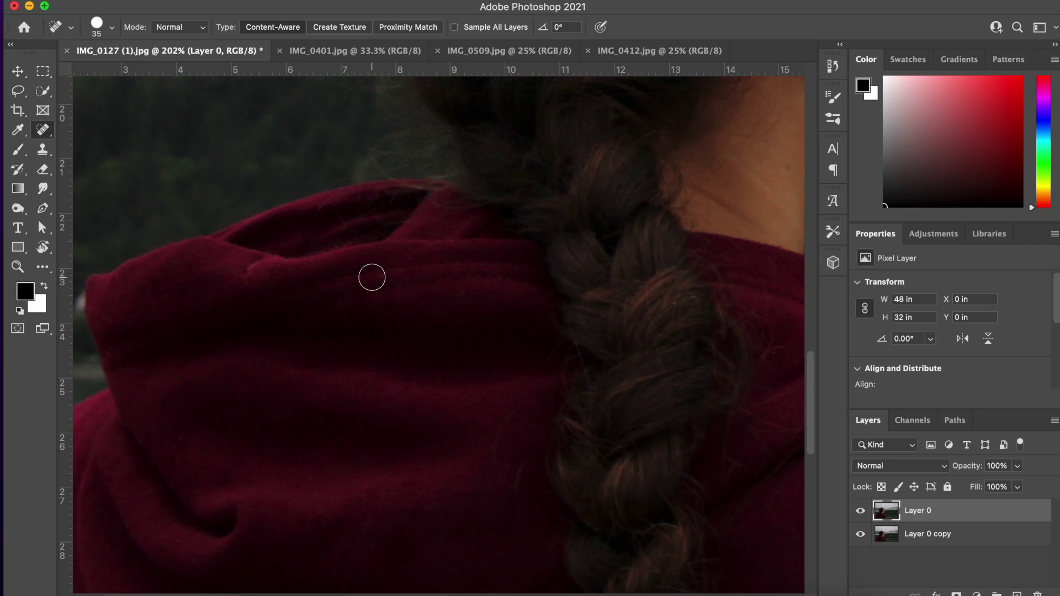
pyautogui.hscroll(-4, 461, 253)
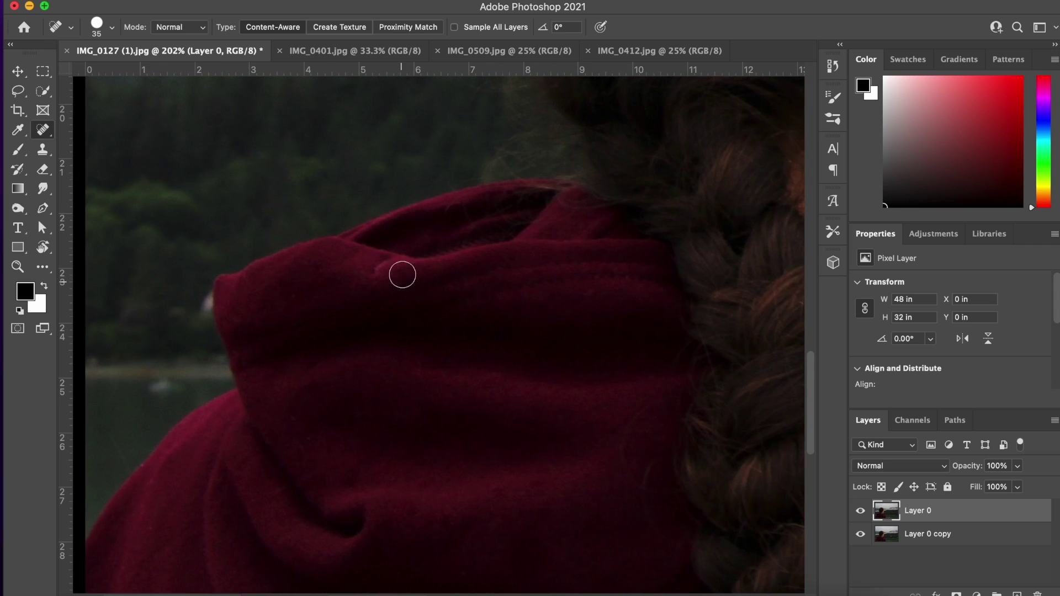
# Heal the small white boat on the water and the pale spot at the hoodie hood's outer edge.
pyautogui.scroll(-4, 579, 315)
pyautogui.hscroll(-7, 580, 315)
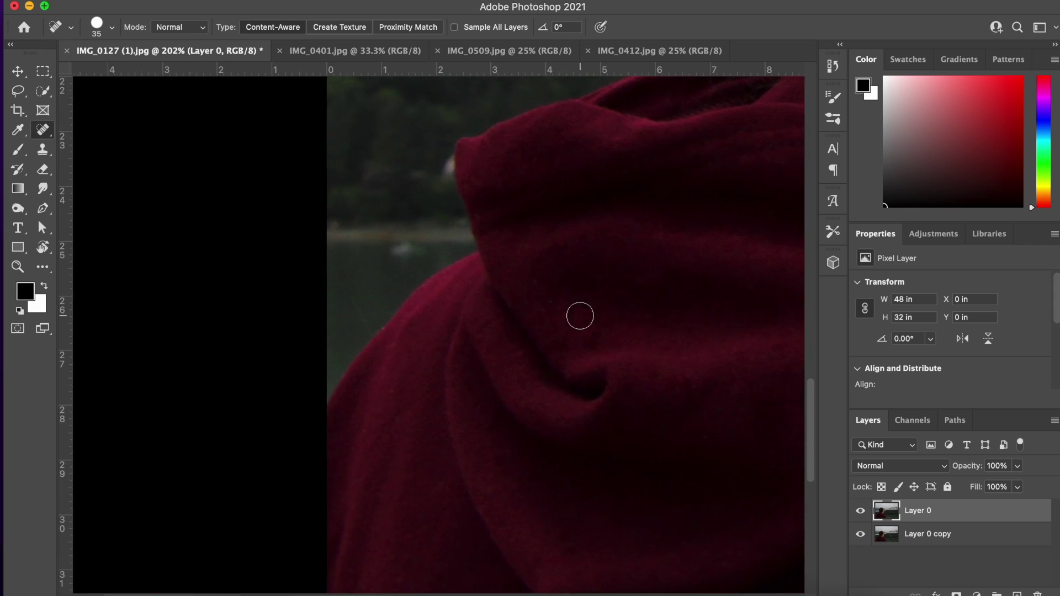
pyautogui.scroll(3, 502, 241)
pyautogui.hscroll(1, 502, 242)
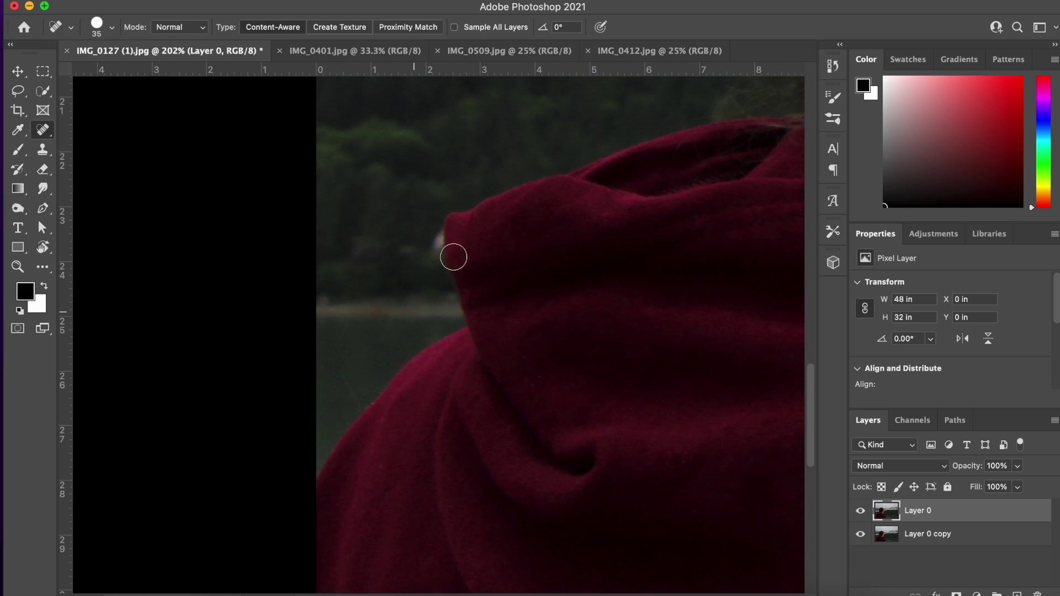
pyautogui.click(447, 225)
pyautogui.scroll(-8, 532, 279)
pyautogui.hscroll(1, 532, 279)
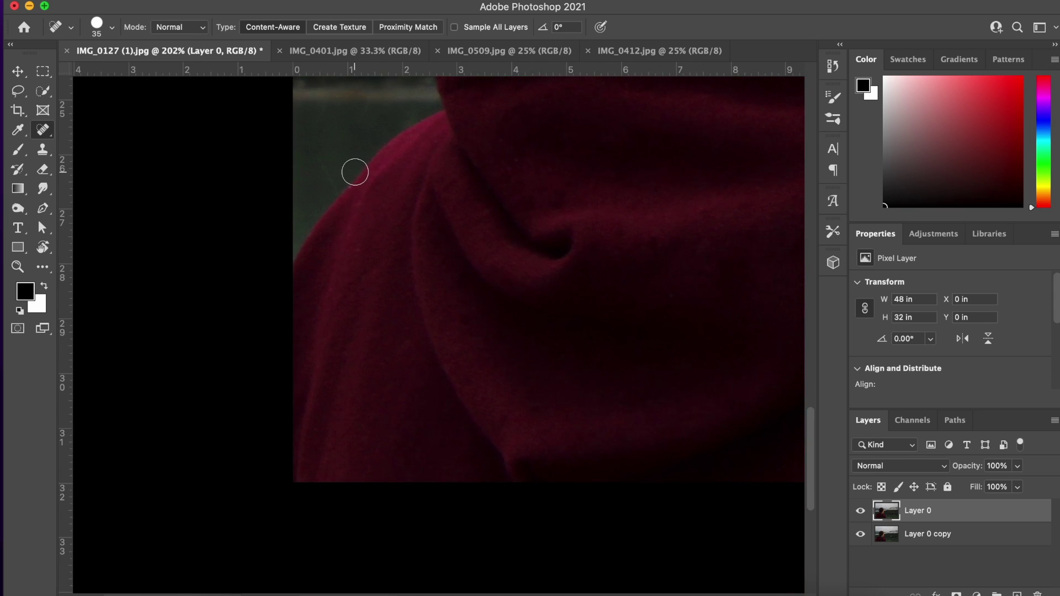
# Heal the small yellow patch on the far shoreline beside the woman's shoulder.
pyautogui.hscroll(7, 473, 228)
pyautogui.scroll(-1, 474, 228)
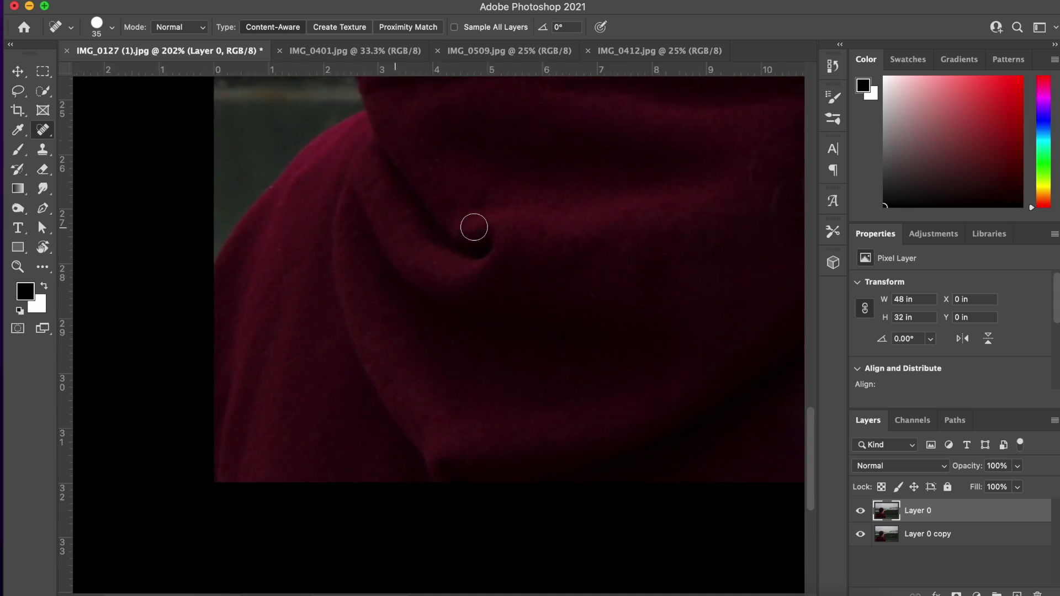
pyautogui.hscroll(10, 474, 227)
pyautogui.scroll(4, 473, 228)
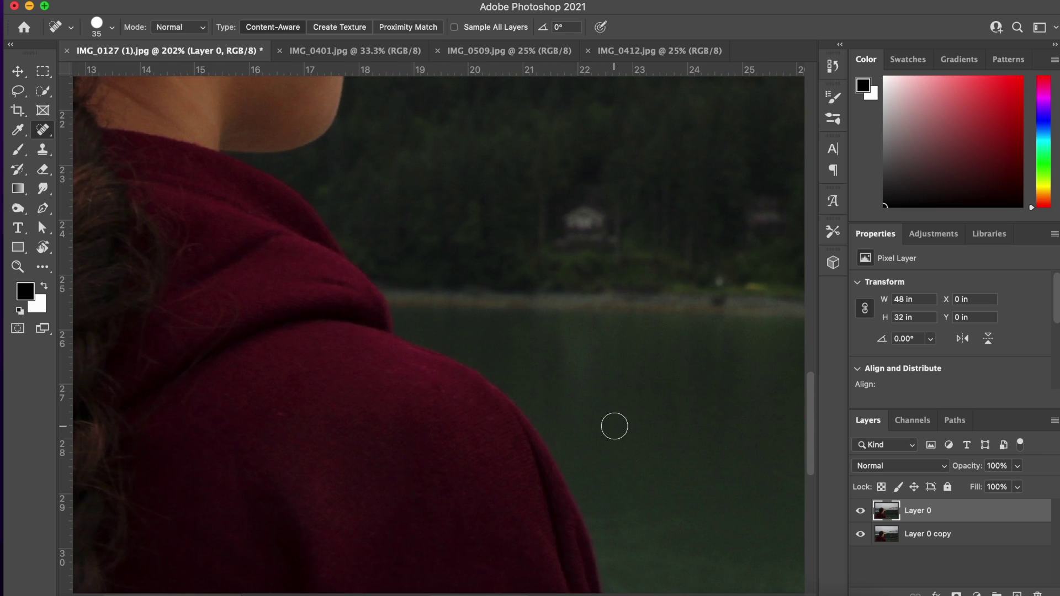
pyautogui.hscroll(4, 612, 425)
pyautogui.scroll(1, 613, 426)
pyautogui.moveTo(525, 344); pyautogui.dragTo(551, 345)
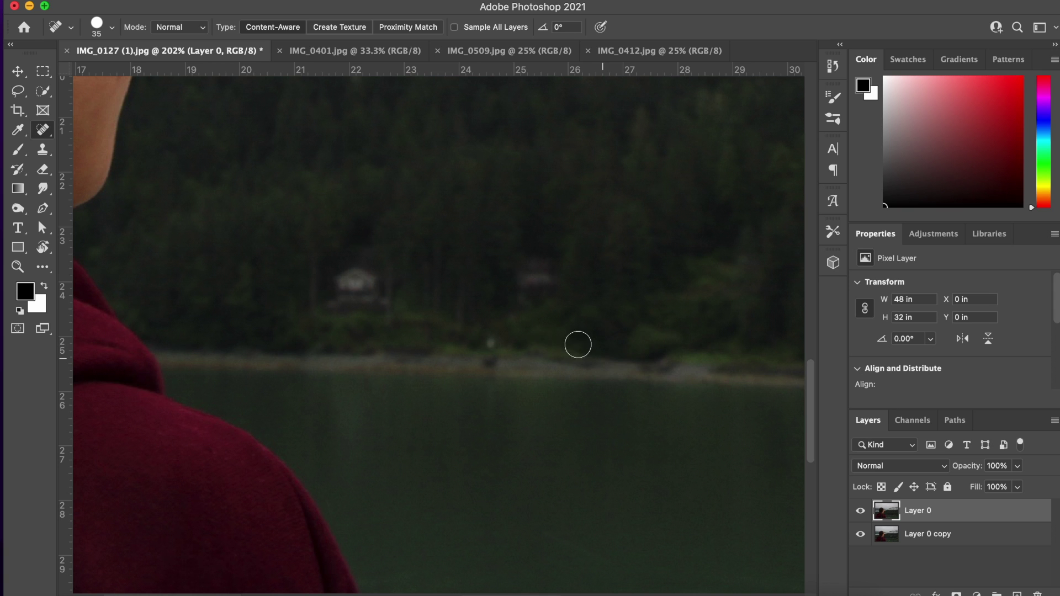
# Examine the far shoreline, the lake water and the woman's hair for remaining distractions.
pyautogui.hscroll(-3, 575, 388)
pyautogui.scroll(1, 575, 389)
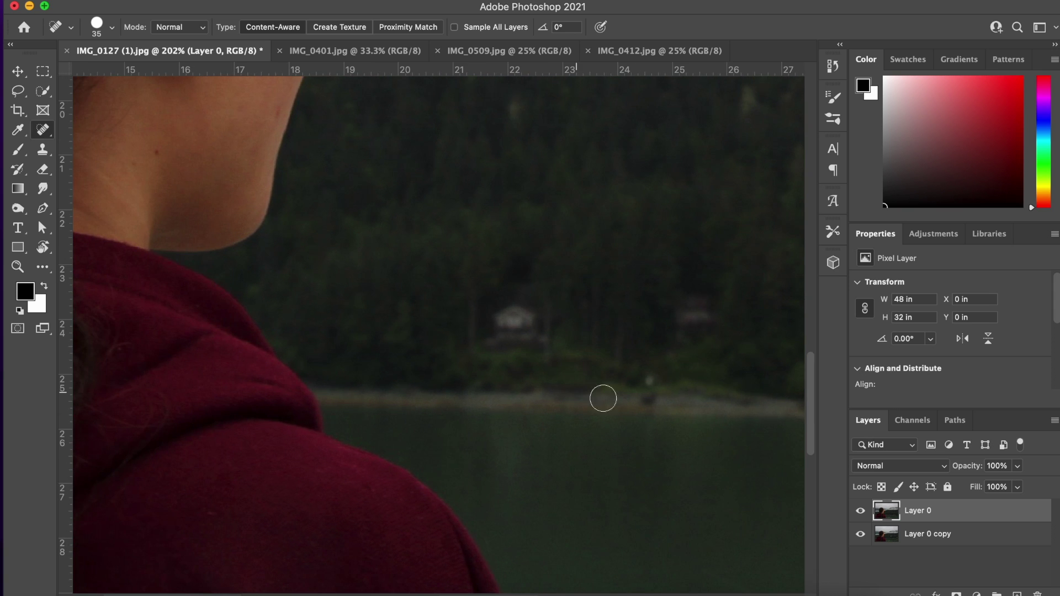
pyautogui.hscroll(11, 745, 409)
pyautogui.scroll(-1, 745, 409)
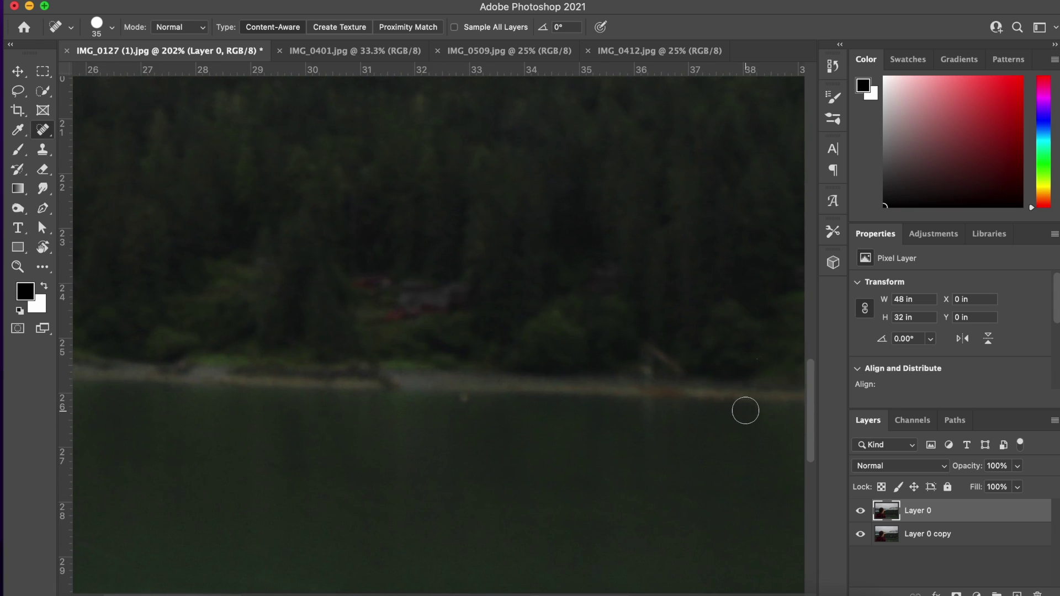
pyautogui.hscroll(6, 649, 454)
pyautogui.scroll(-1, 648, 453)
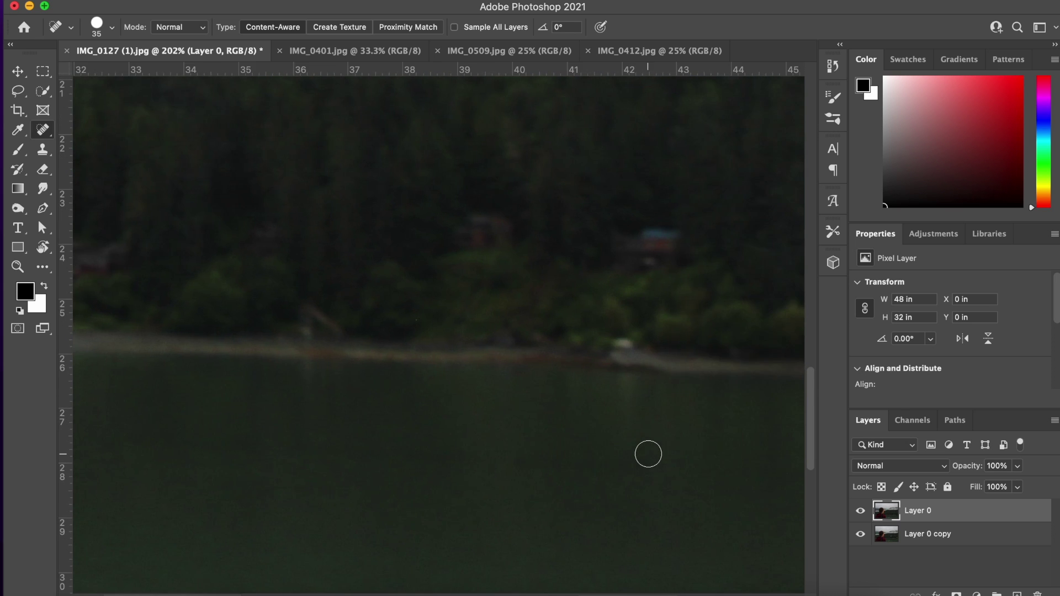
pyautogui.hscroll(8, 649, 454)
pyautogui.scroll(-9, 648, 454)
pyautogui.hscroll(-16, 648, 454)
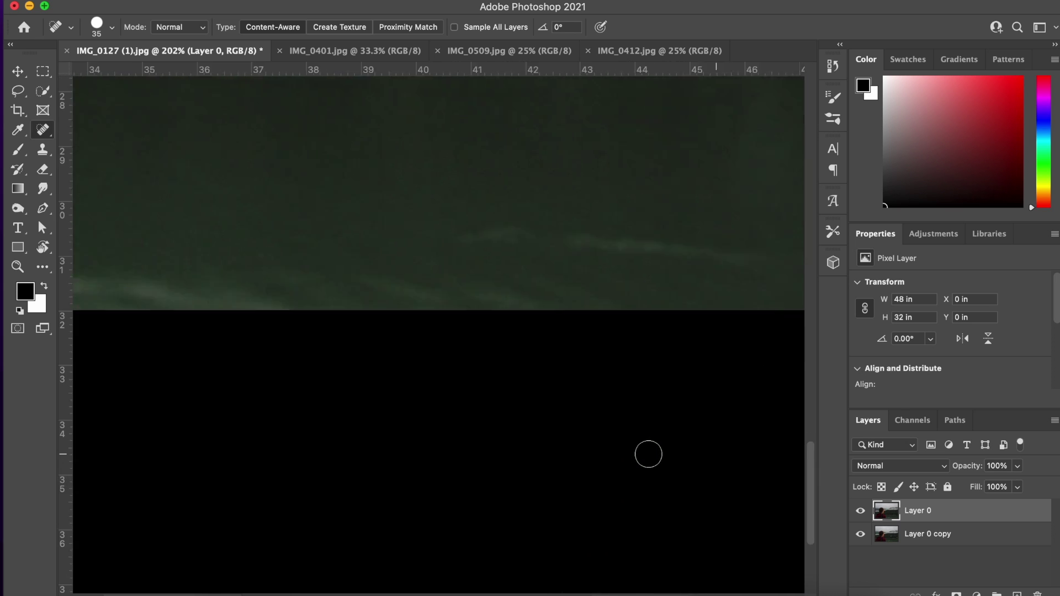
pyautogui.hscroll(-18, 648, 454)
pyautogui.scroll(16, 648, 454)
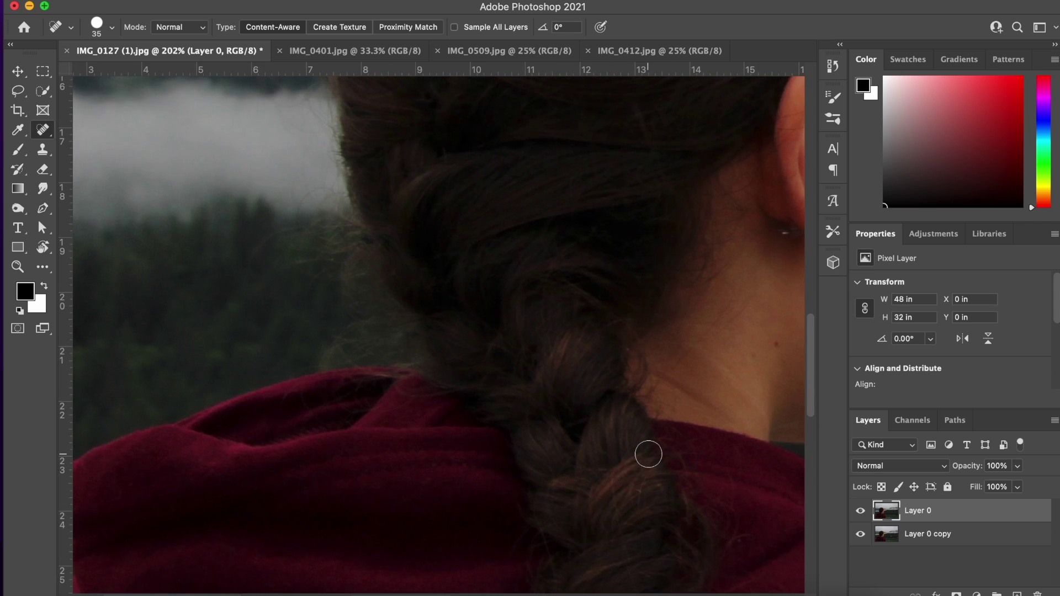
pyautogui.scroll(5, 649, 454)
pyautogui.hscroll(1, 648, 453)
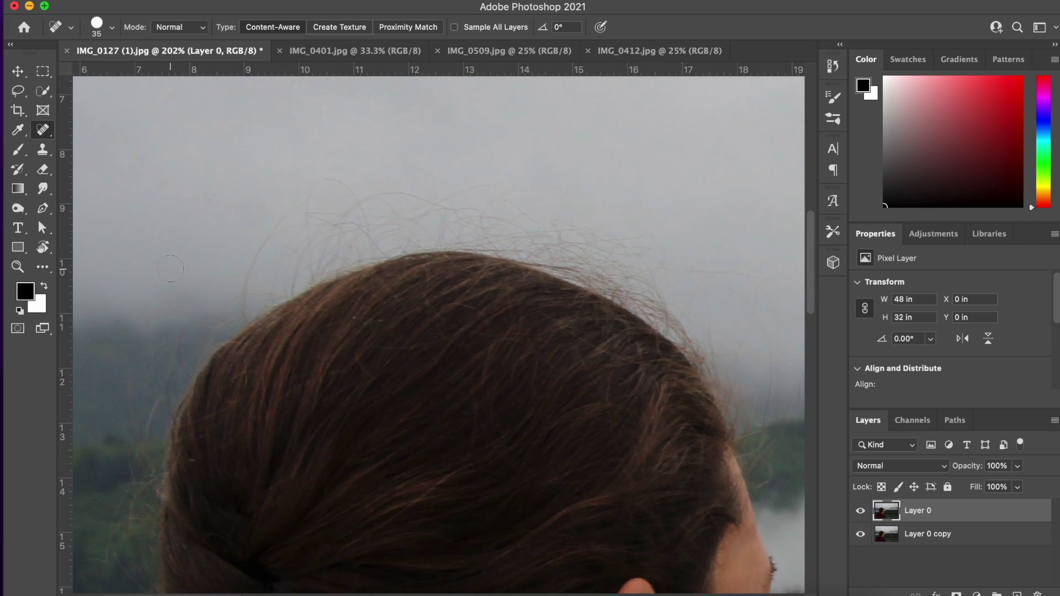
# Undo a trial heal of the flyaway hairs above the head and heal the small light specks on the crown.
pyautogui.moveTo(253, 260)
pyautogui.mouseDown()
pyautogui.moveTo(313, 198)
pyautogui.moveTo(300, 218)
pyautogui.moveTo(426, 167)
pyautogui.moveTo(262, 228)
pyautogui.moveTo(450, 238)
pyautogui.moveTo(494, 220)
pyautogui.moveTo(396, 199)
pyautogui.mouseUp()
pyautogui.press('super+z')
pyautogui.scroll(-5, 326, 213)
pyautogui.click(351, 230)
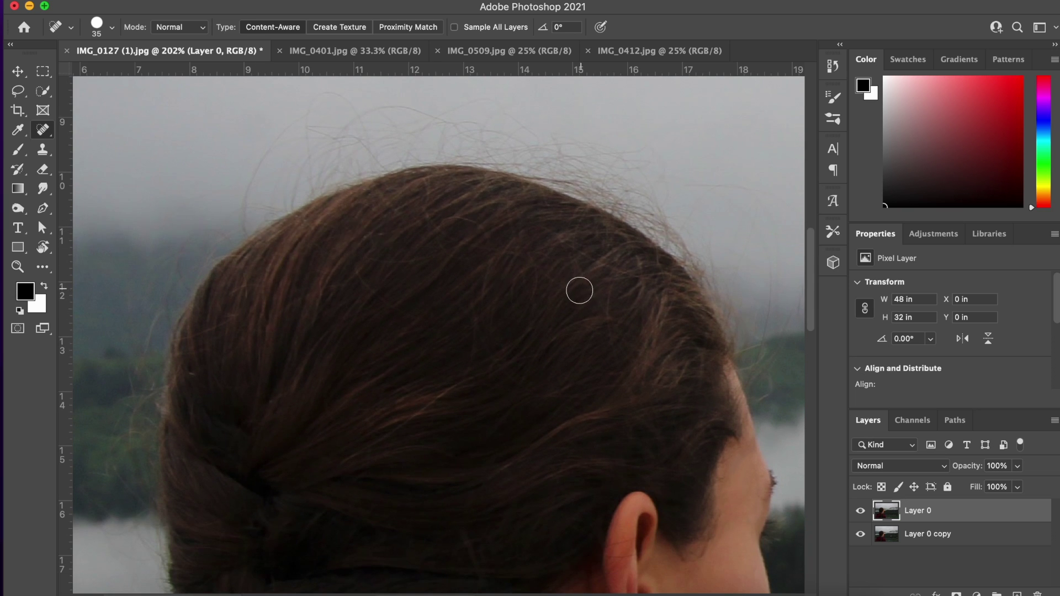
pyautogui.scroll(-8, 580, 291)
pyautogui.hscroll(5, 570, 290)
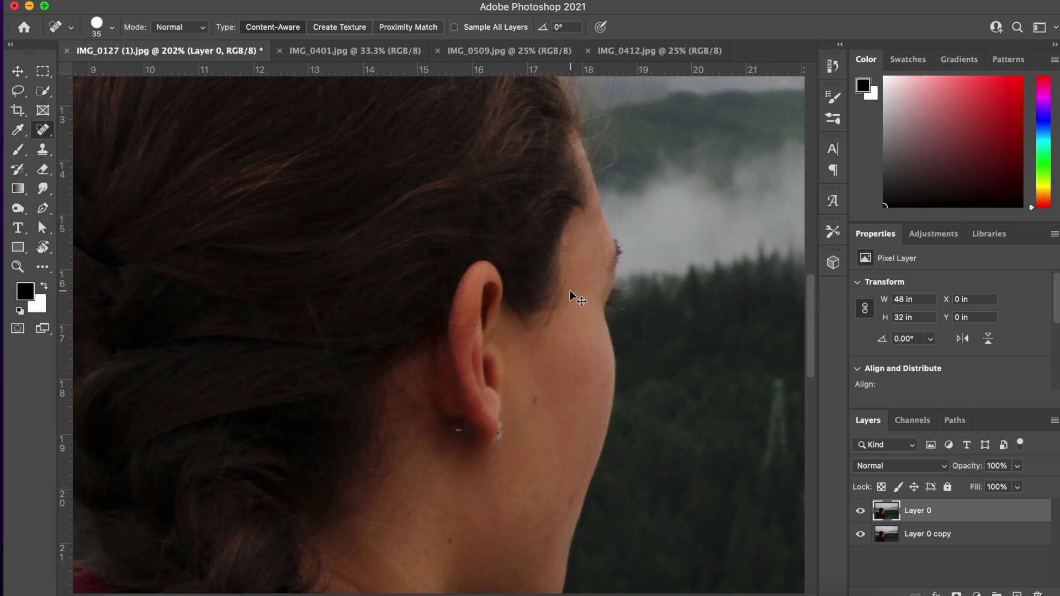
# Add a Brightness/Contrast adjustment layer with brightness 5 and contrast 10.
pyautogui.press('super+0')
pyautogui.press('v')
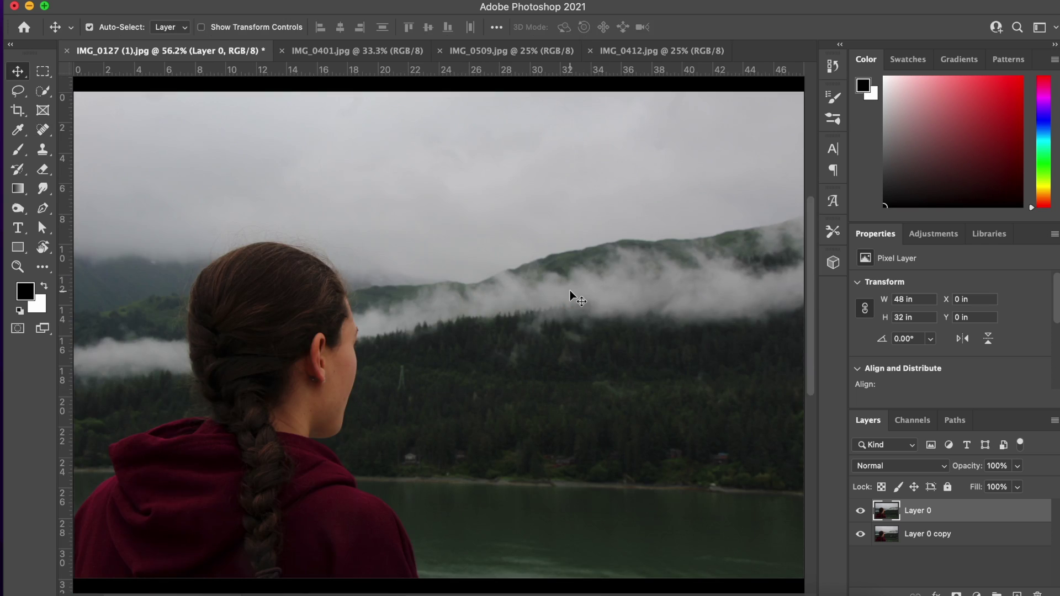
pyautogui.click(923, 243)
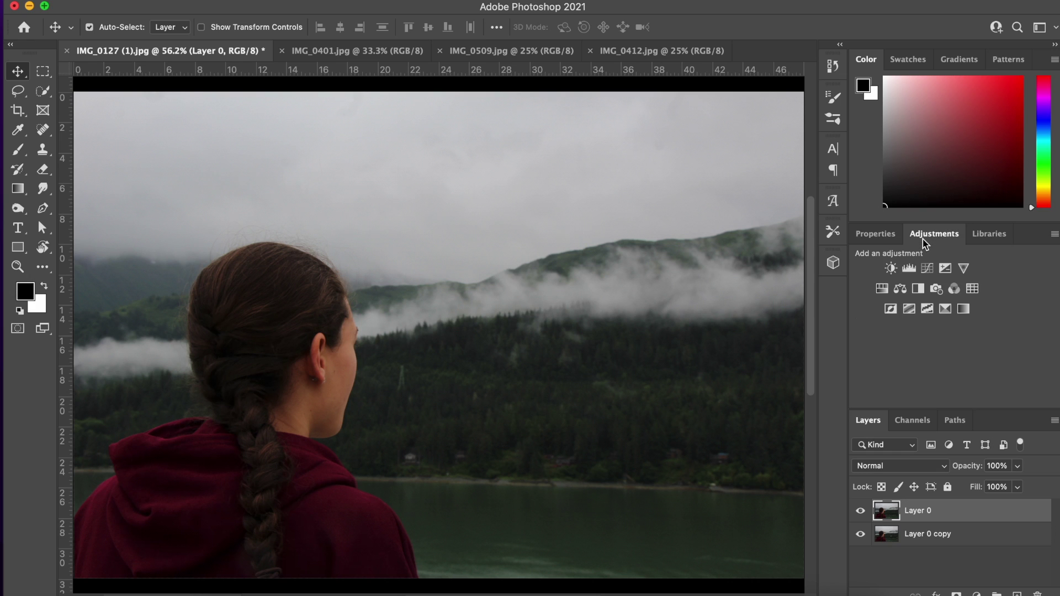
pyautogui.click(892, 271)
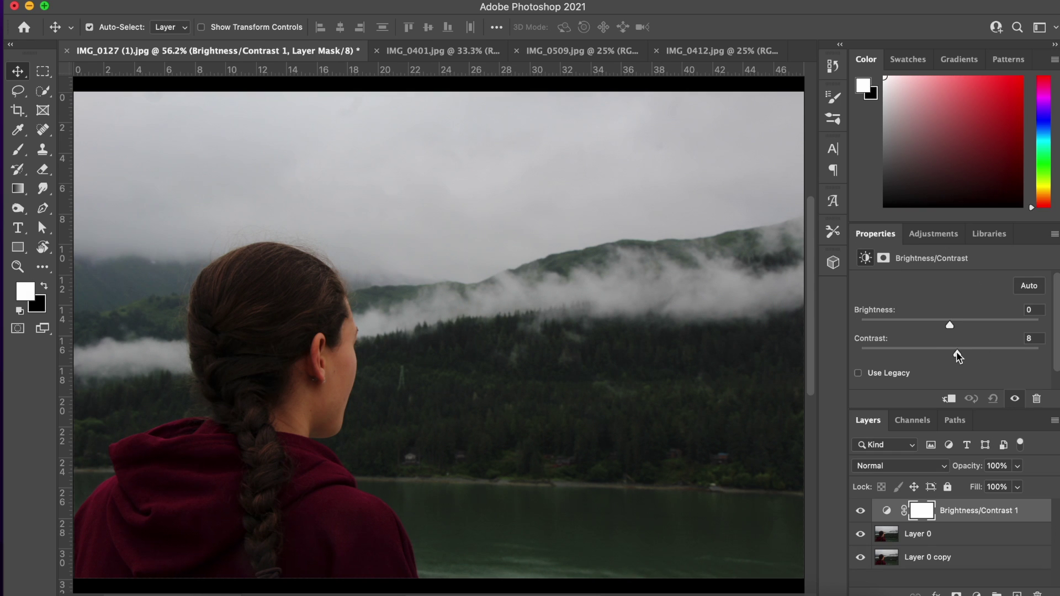
pyautogui.moveTo(950, 324); pyautogui.dragTo(953, 325)
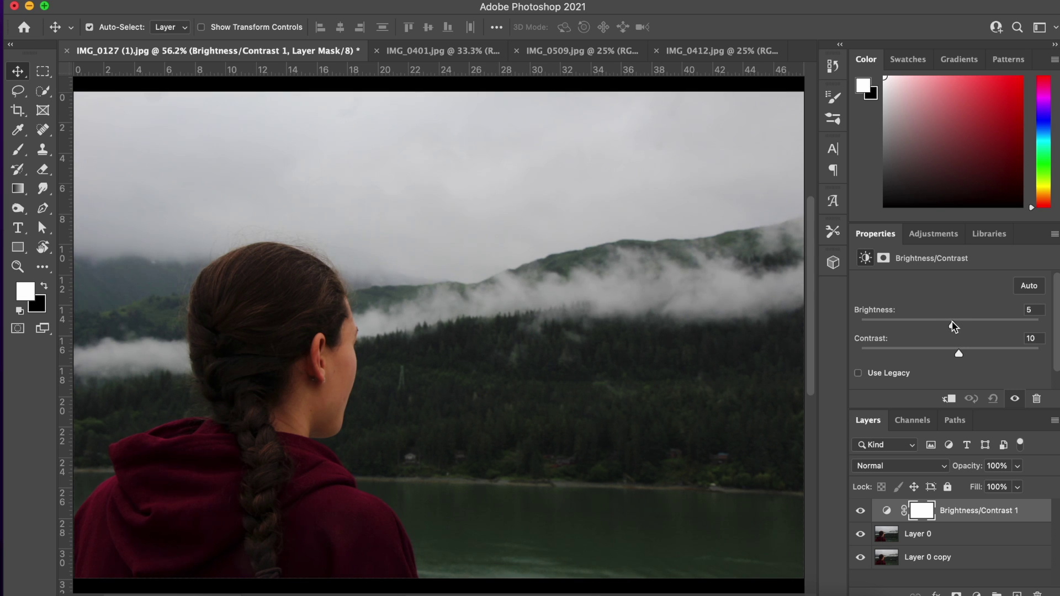
# Add a Levels adjustment layer above the Brightness/Contrast layer and adjust its tonal levels.
pyautogui.click(931, 235)
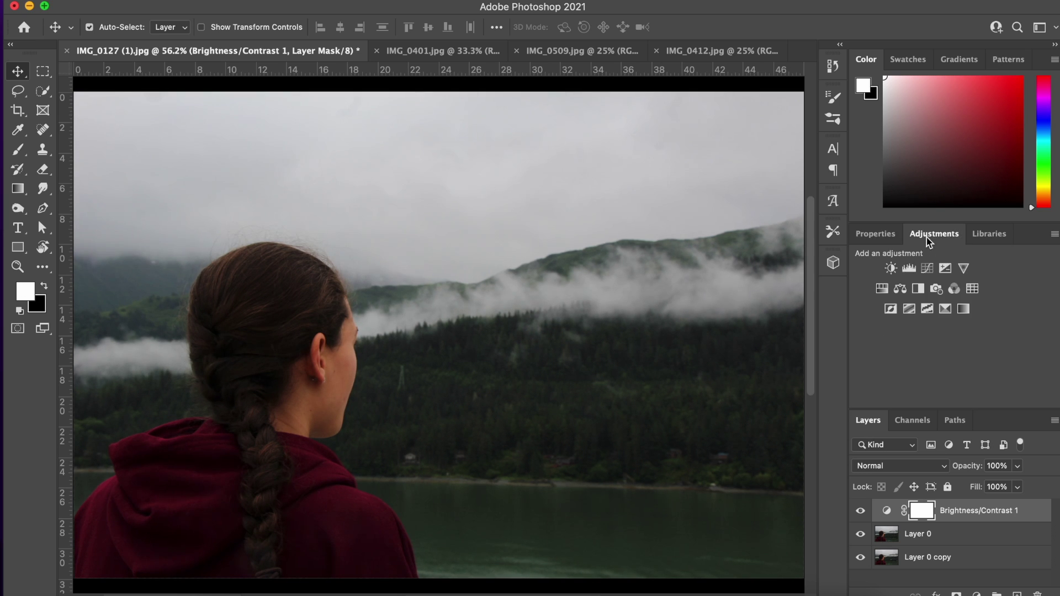
pyautogui.click(912, 271)
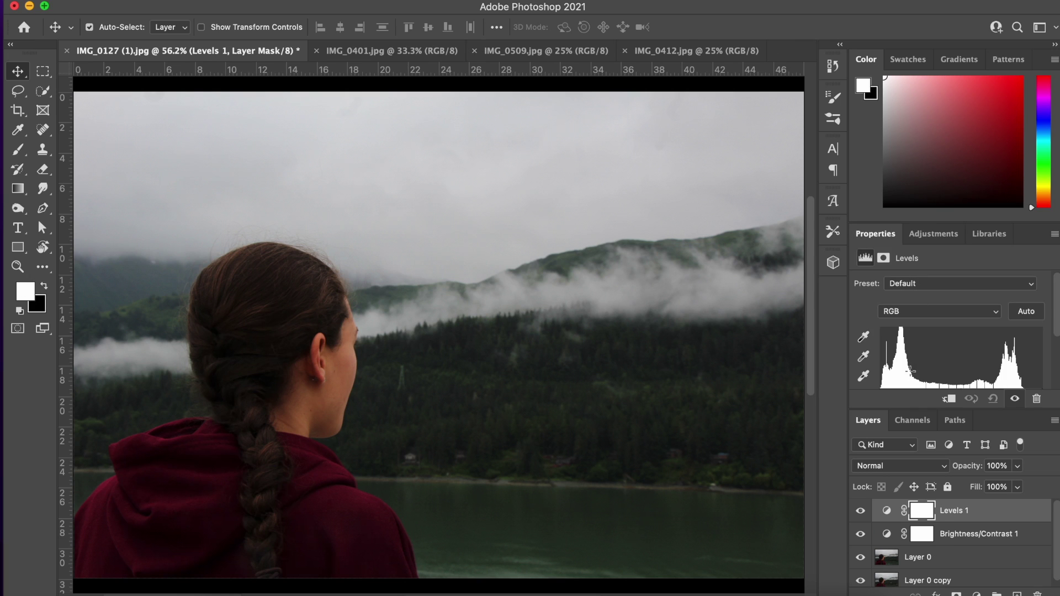
pyautogui.moveTo(944, 371); pyautogui.dragTo(917, 369)
# Add a Curves adjustment layer and place a control point in the shadow range of the RGB curve.
pyautogui.click(924, 235)
pyautogui.click(930, 272)
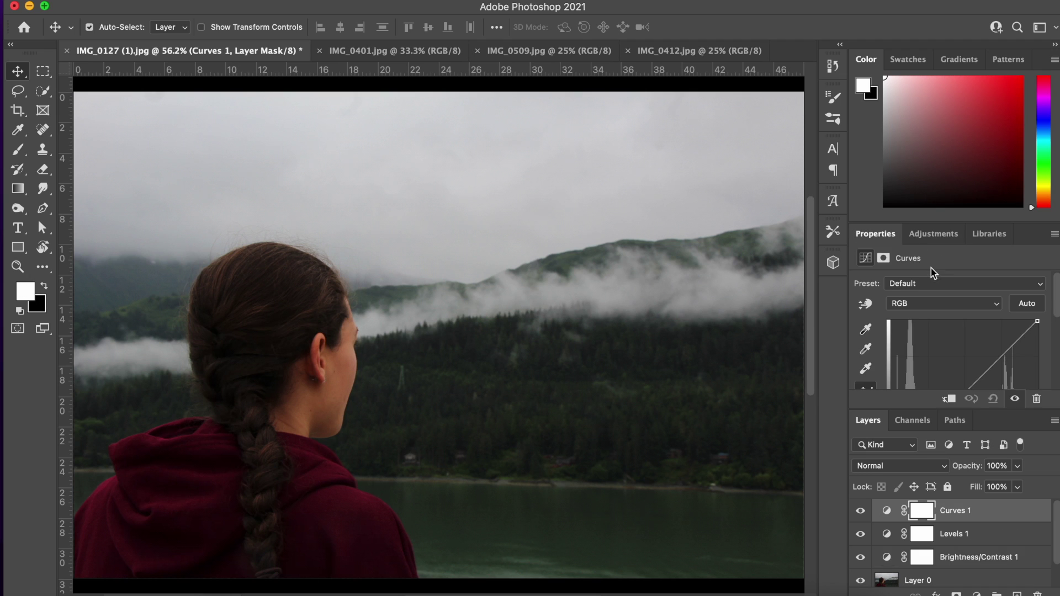
pyautogui.scroll(-3, 928, 335)
pyautogui.click(926, 334)
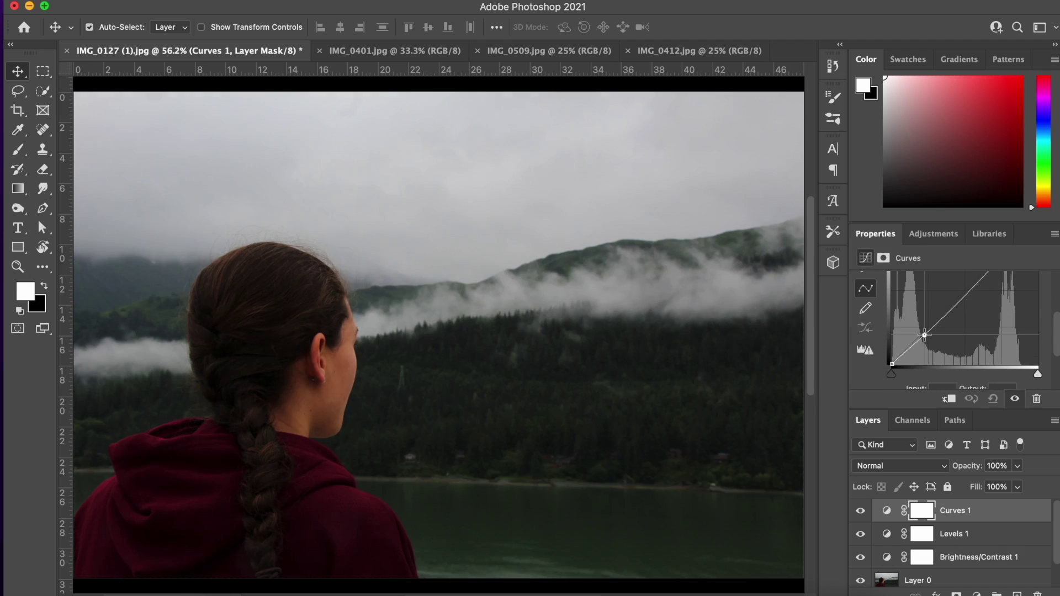
pyautogui.moveTo(927, 331); pyautogui.dragTo(931, 325)
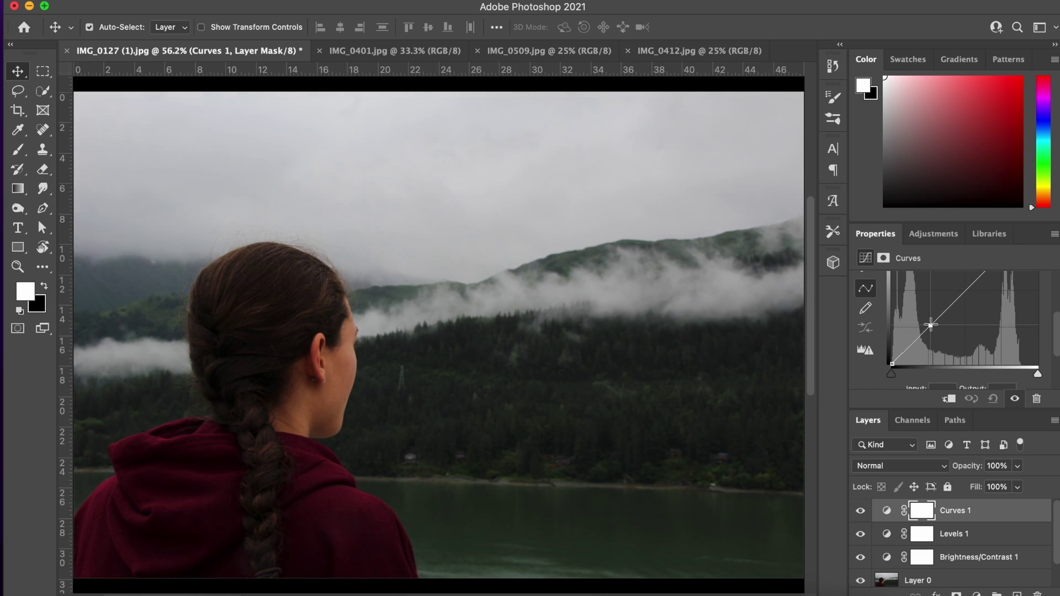
# Raise a highlight point slightly on the RGB curve and add a control point in the upper midtones.
pyautogui.scroll(2, 931, 325)
pyautogui.click(1000, 296)
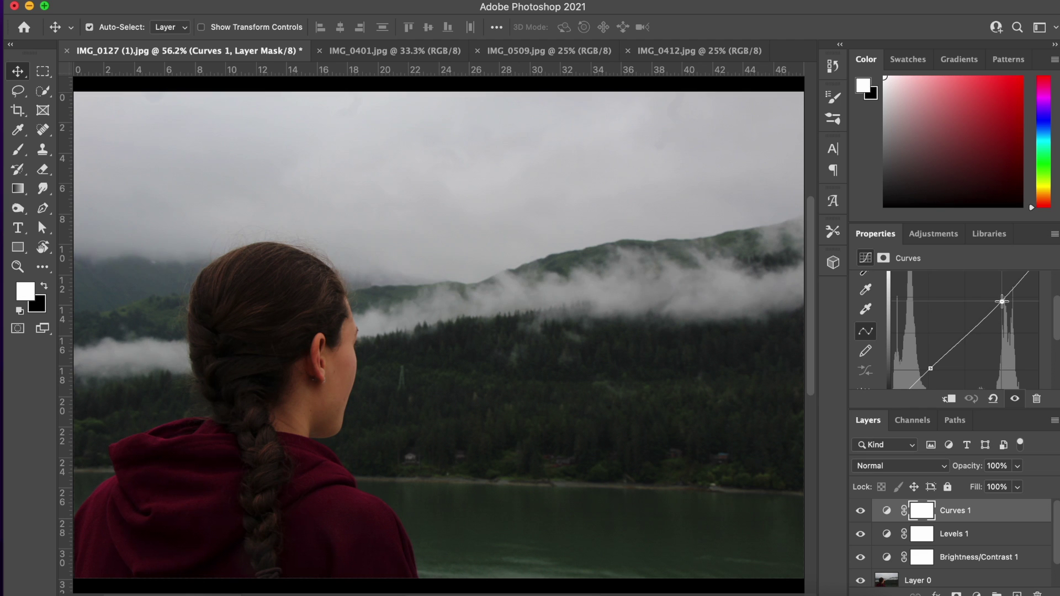
pyautogui.click(974, 319)
pyautogui.moveTo(973, 319); pyautogui.dragTo(976, 322)
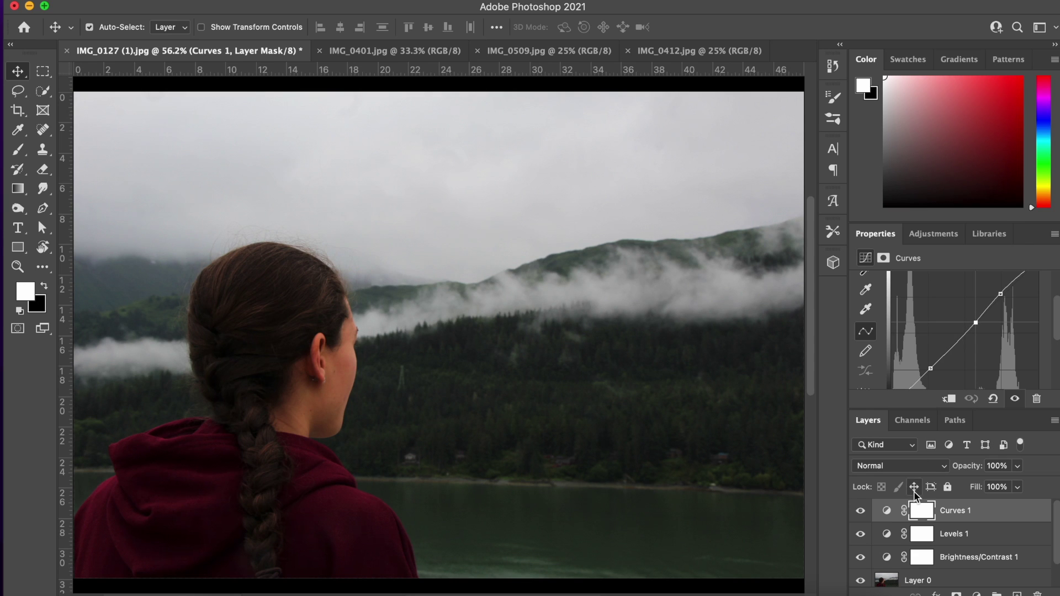
# Delete the Levels 1 adjustment layer.
pyautogui.scroll(-2, 911, 491)
pyautogui.click(935, 534)
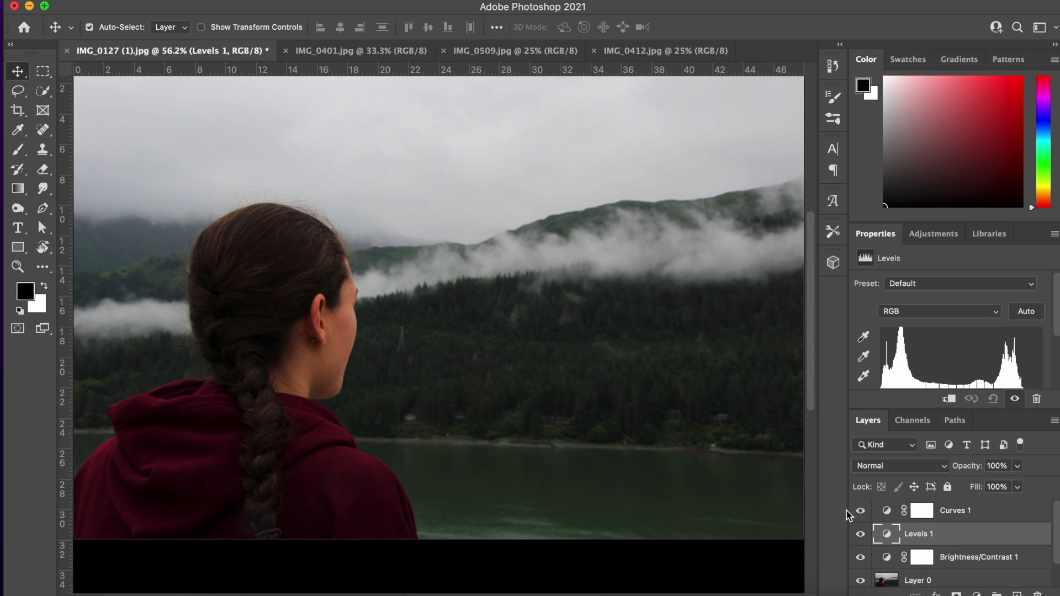
pyautogui.press('Delete')
# Toggle the Curves 1 layer's visibility to compare the photo with and without the curve, leaving the layer shown.
pyautogui.click(864, 513)
pyautogui.click(864, 513)
pyautogui.click(864, 512)
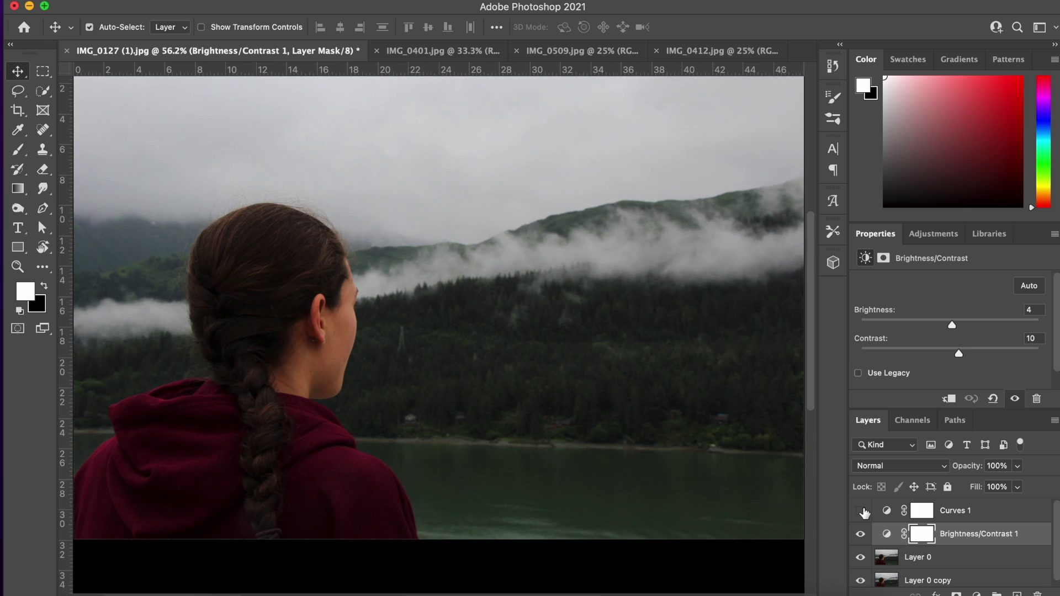
pyautogui.click(862, 514)
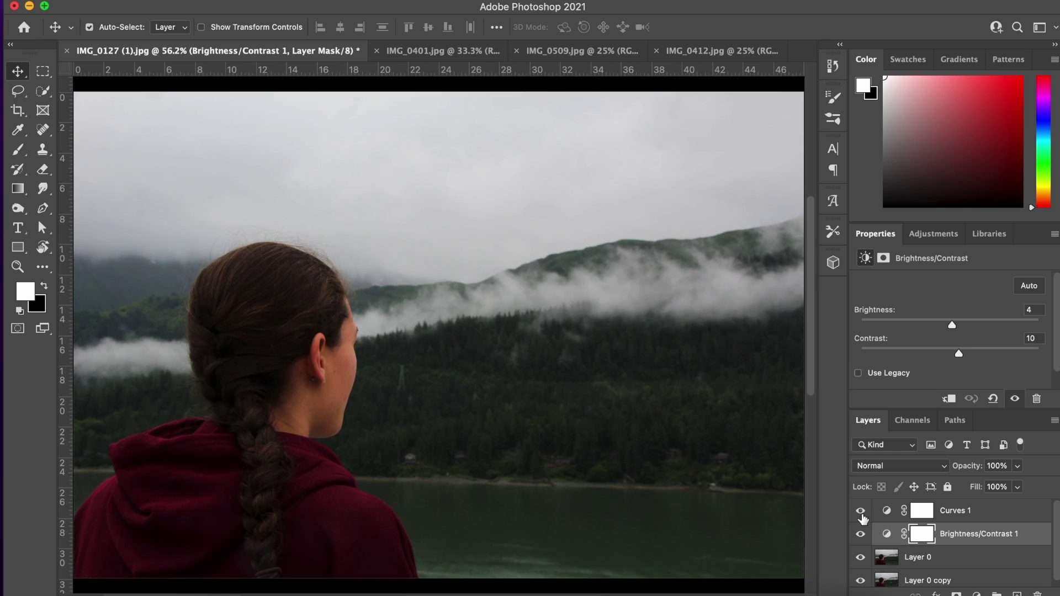
pyautogui.press('super+minus')
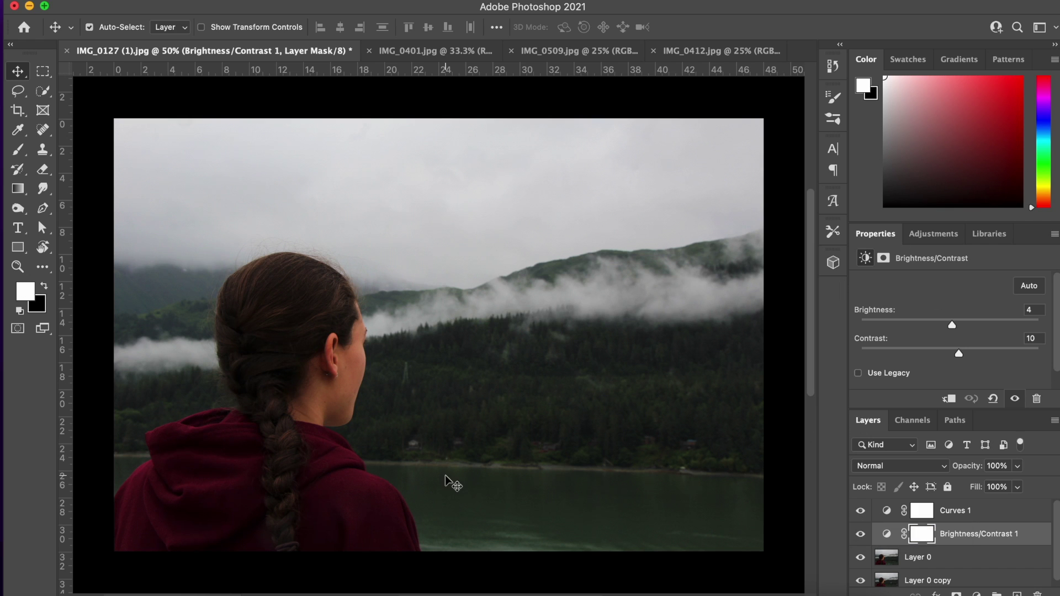
# Add a Color Balance adjustment layer and set its midtones to -8 on Cyan–Red and +5 on Yellow–Blue.
pyautogui.click(933, 234)
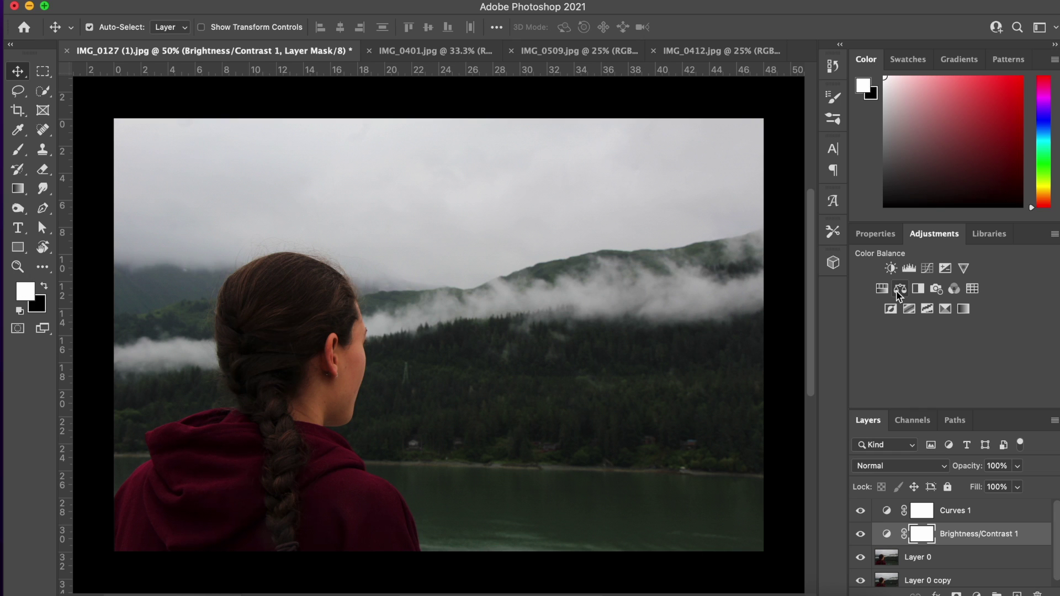
pyautogui.click(899, 291)
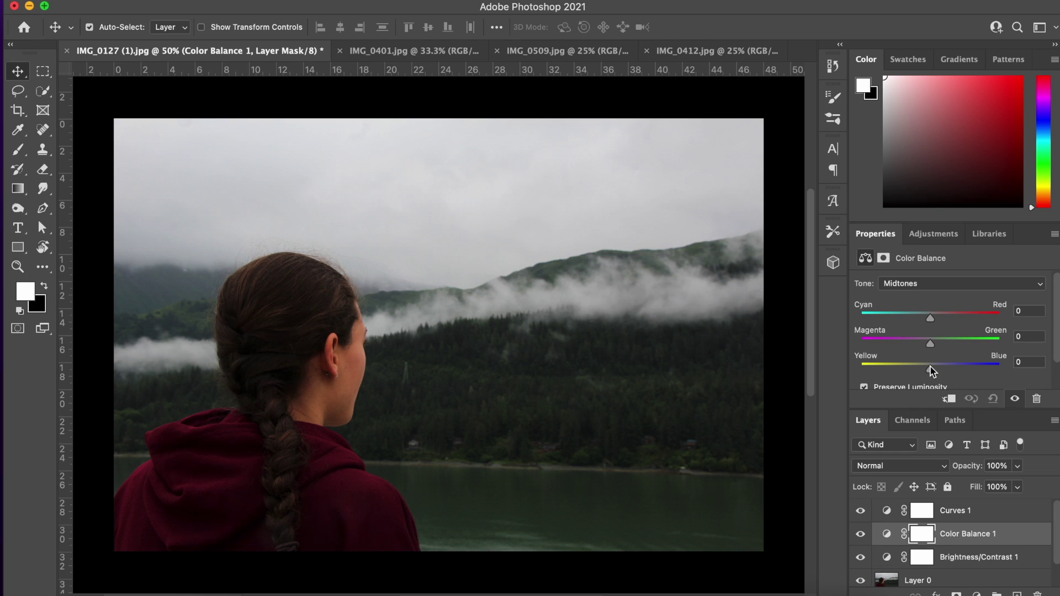
pyautogui.moveTo(930, 366); pyautogui.dragTo(937, 368)
pyautogui.moveTo(929, 319); pyautogui.dragTo(925, 319)
pyautogui.scroll(-2, 551, 384)
pyautogui.scroll(3, 550, 385)
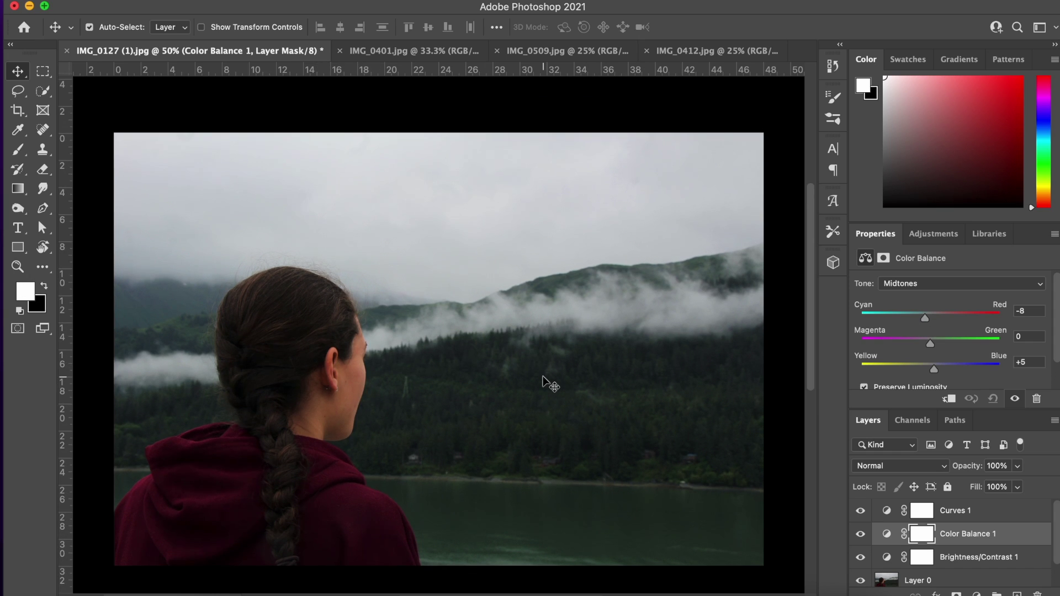
# Duplicate Layer 0 directly above itself and select the new copy.
pyautogui.scroll(-2, 1032, 565)
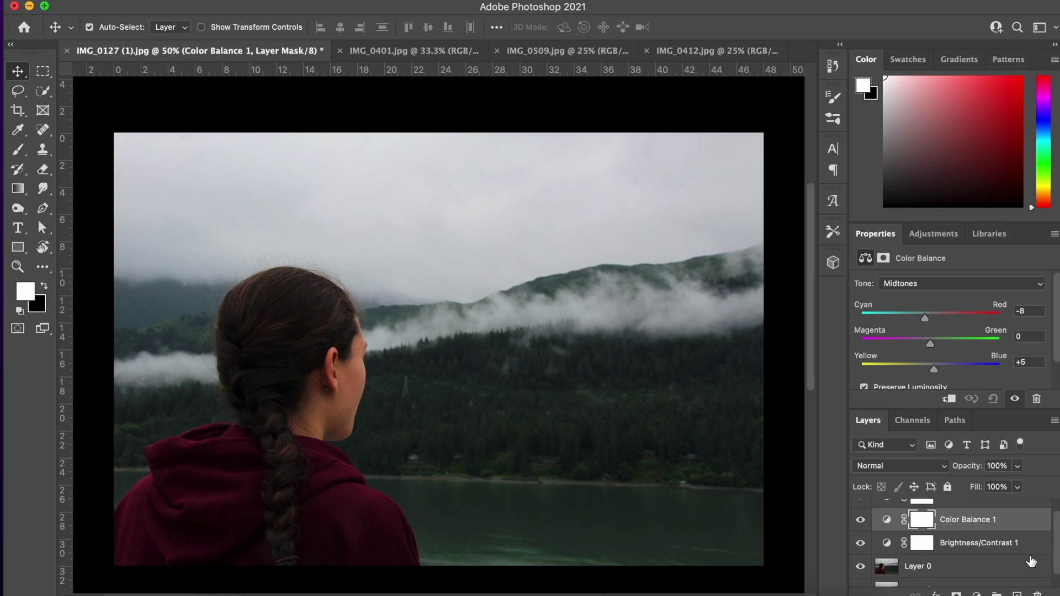
pyautogui.click(943, 558)
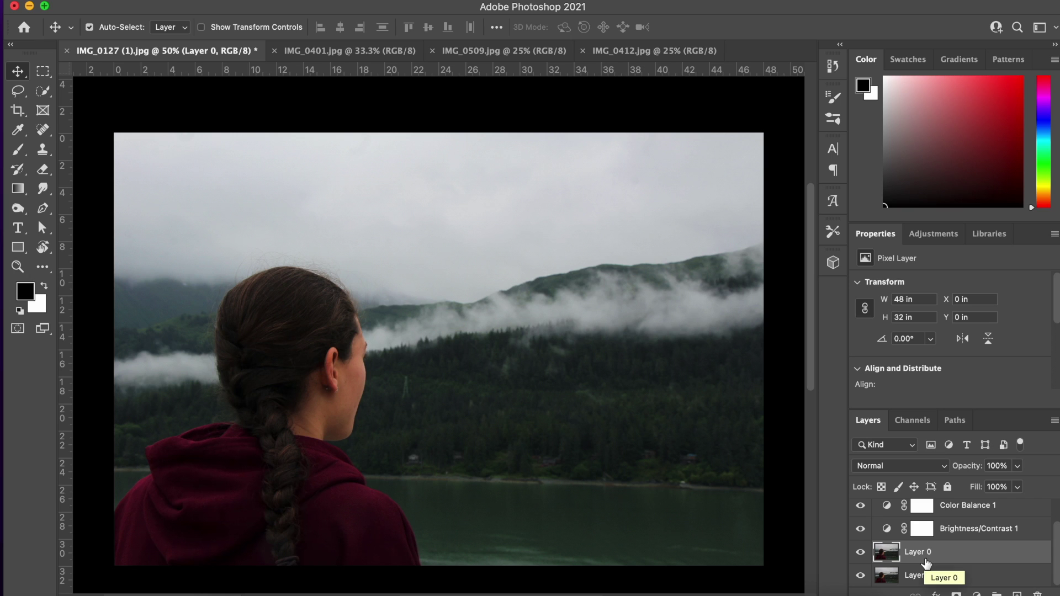
pyautogui.moveTo(926, 563)
pyautogui.mouseDown()
pyautogui.moveTo(925, 538)
pyautogui.moveTo(926, 548)
pyautogui.mouseUp()
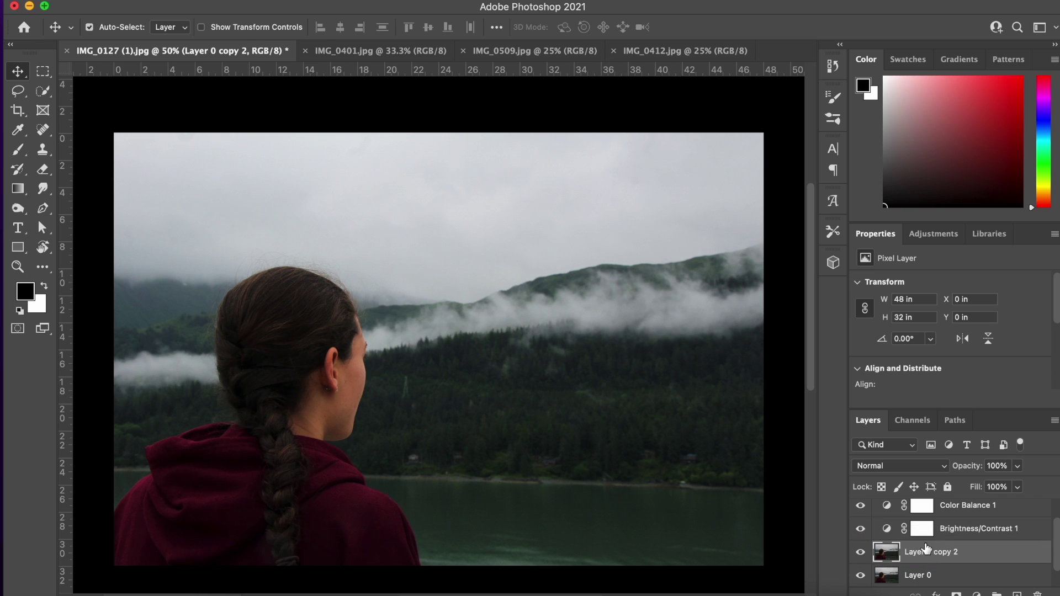
pyautogui.scroll(-1, 867, 552)
pyautogui.click(860, 552)
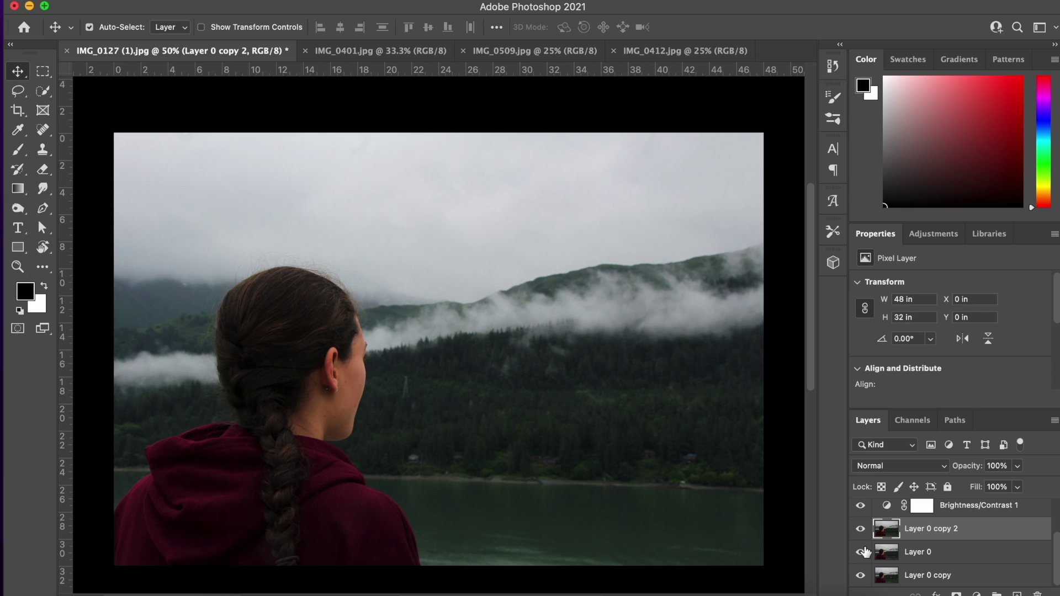
pyautogui.click(932, 554)
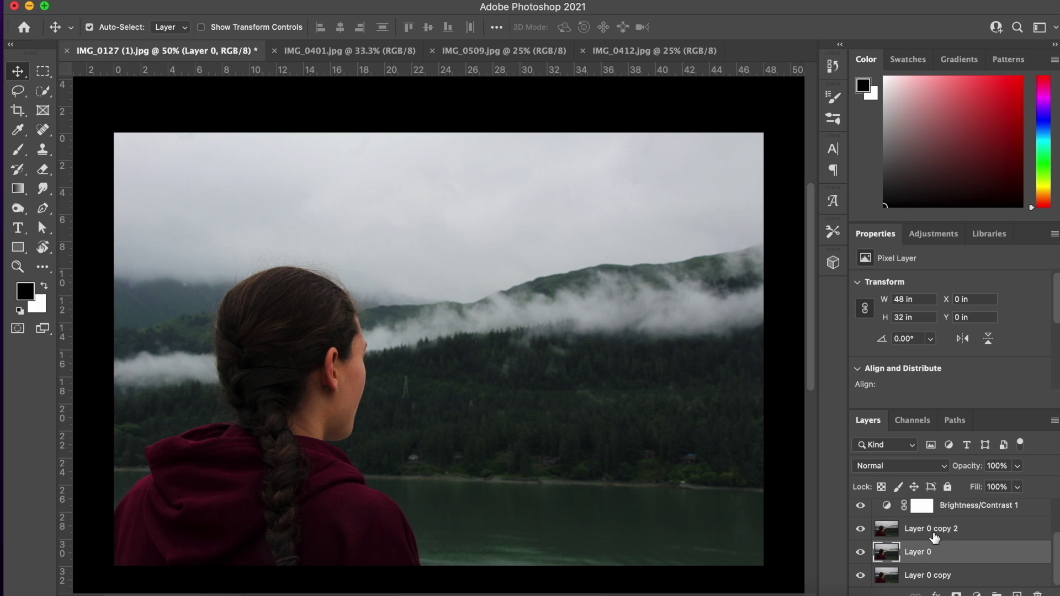
pyautogui.click(934, 535)
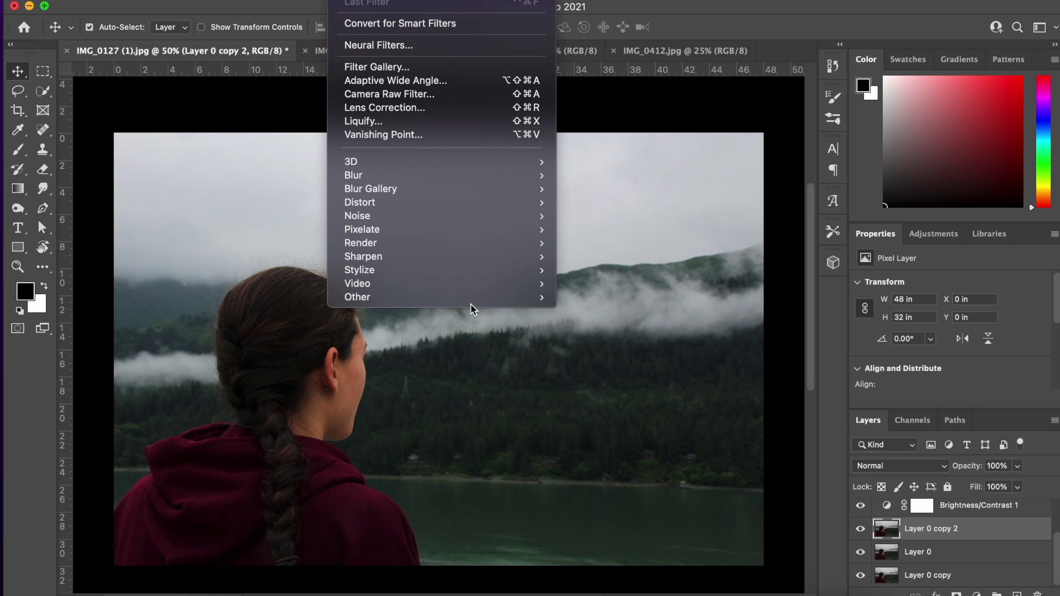
pyautogui.moveTo(469, 301)
pyautogui.click(638, 310)
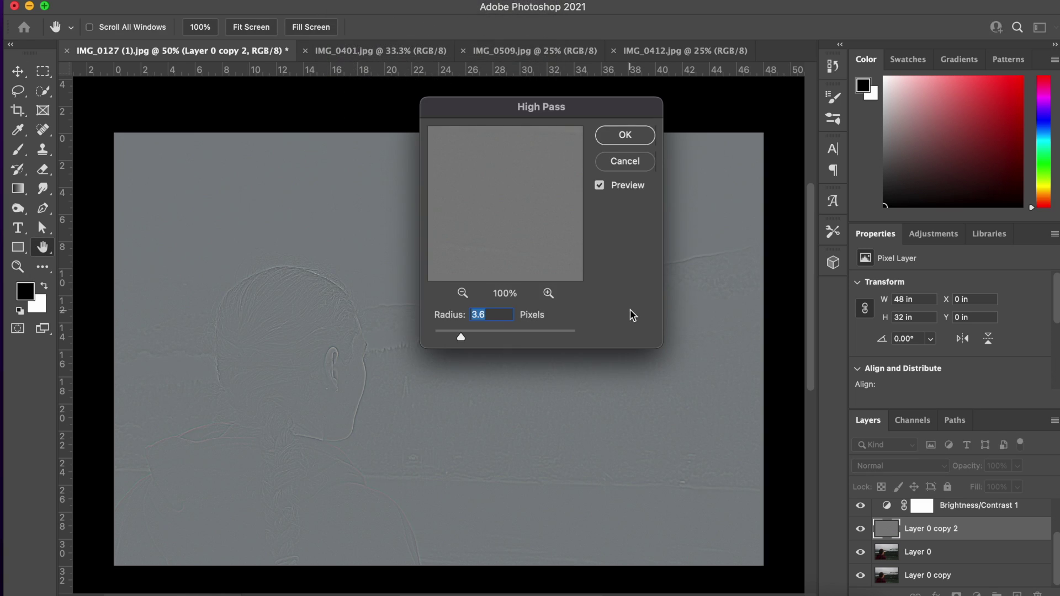
pyautogui.moveTo(572, 105); pyautogui.dragTo(647, 105)
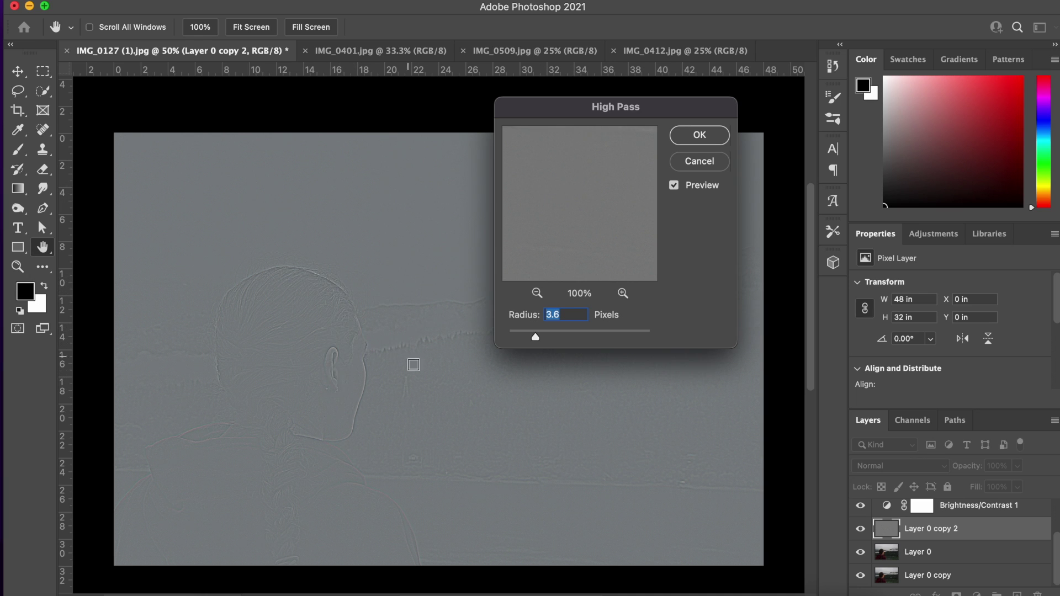
pyautogui.click(698, 162)
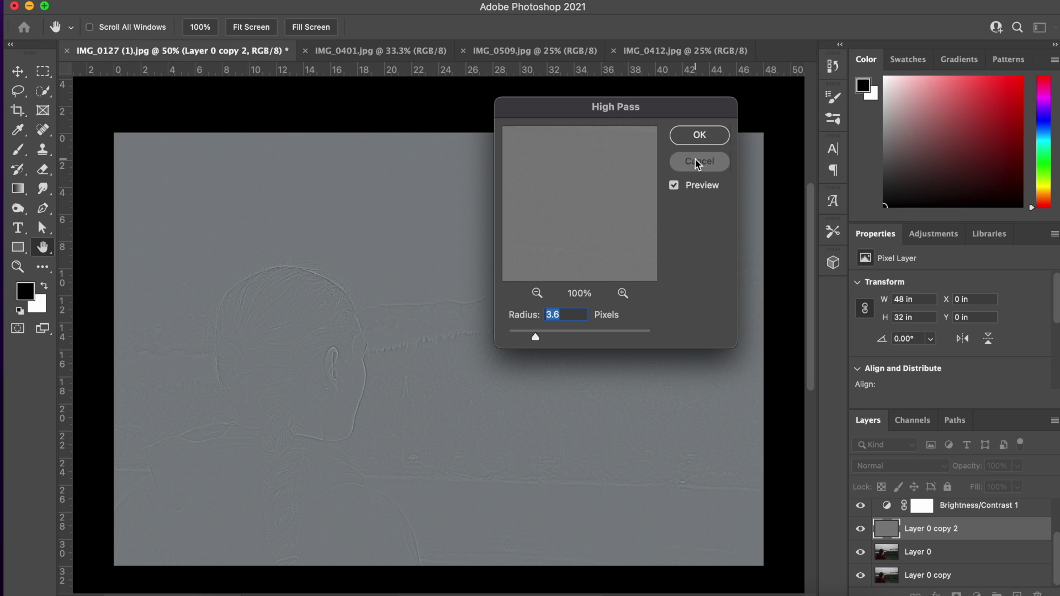
# Set Layer 0 copy 2 to the Overlay blend mode and apply a High Pass filter with a radius of 123.6 pixels.
pyautogui.click(897, 468)
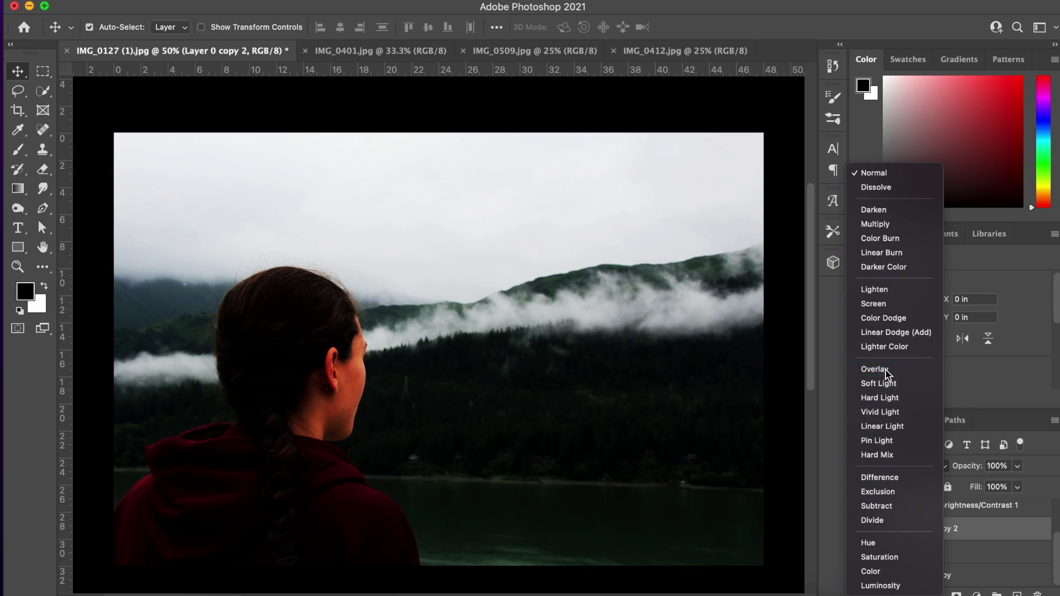
pyautogui.click(888, 370)
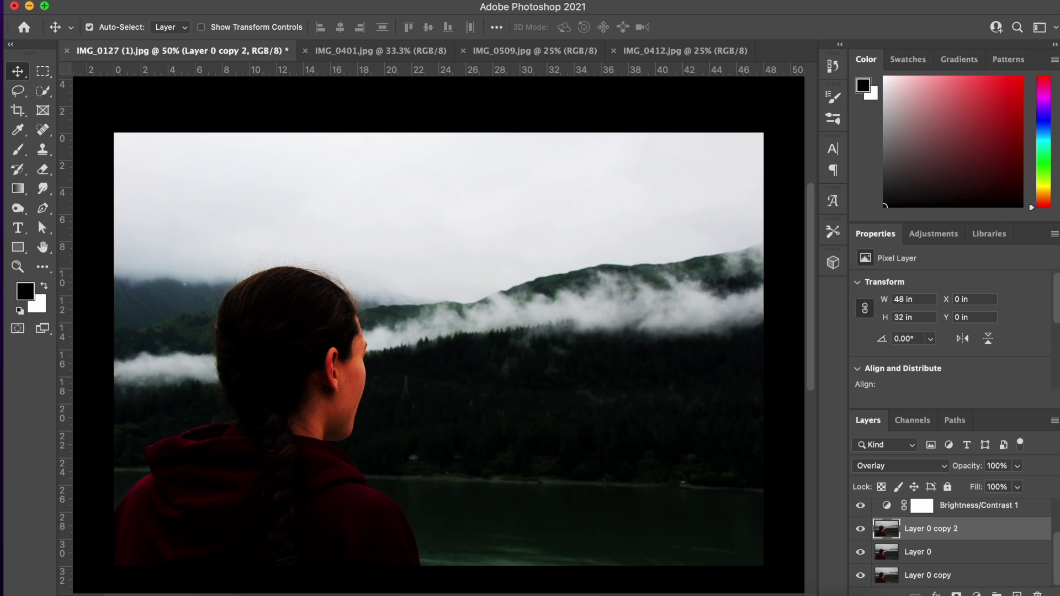
pyautogui.click(360, 1)
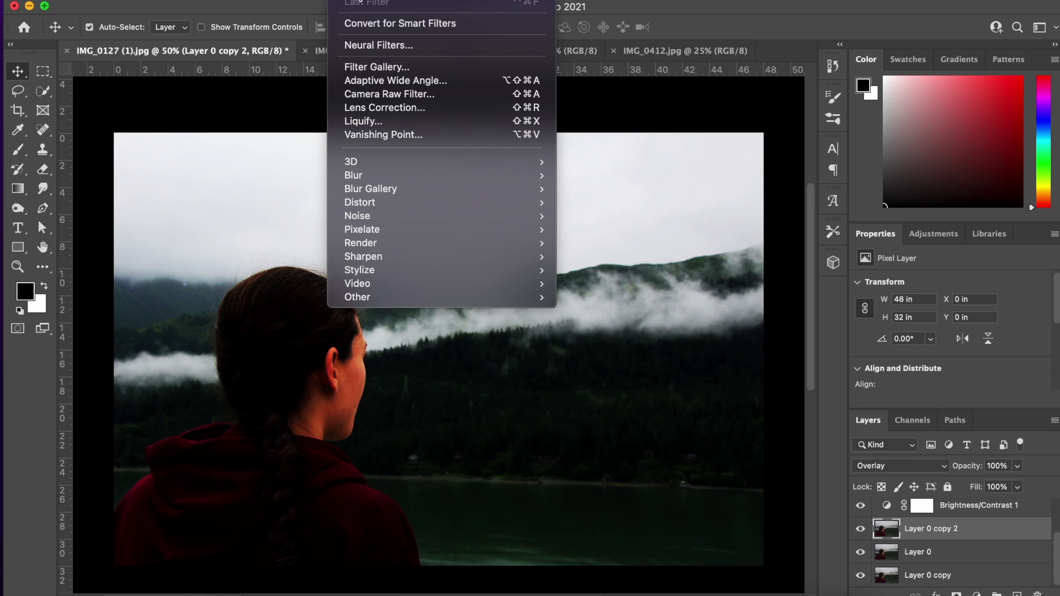
pyautogui.moveTo(544, 297)
pyautogui.click(625, 309)
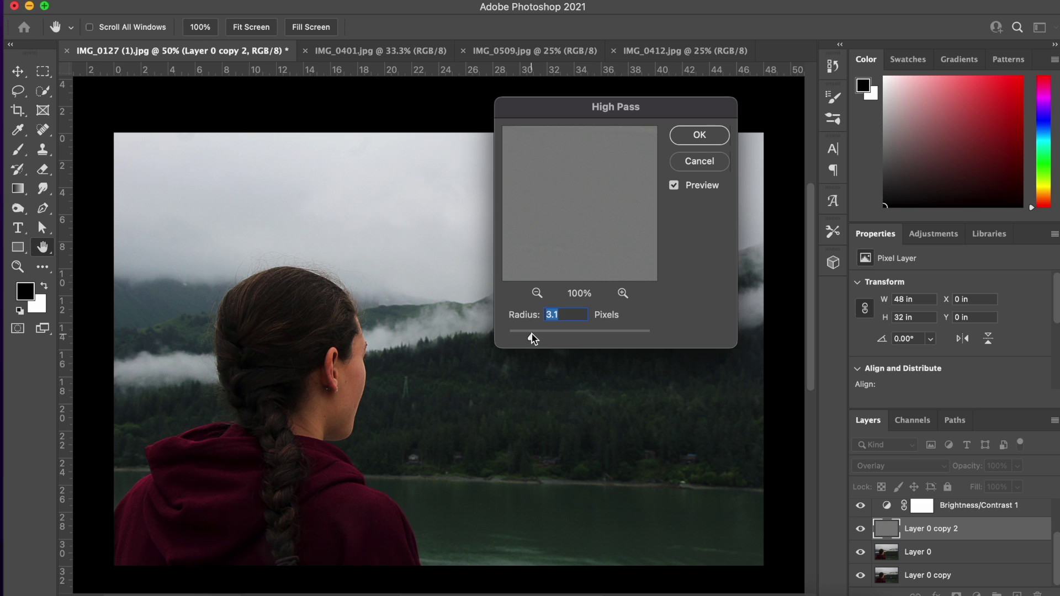
pyautogui.moveTo(520, 338); pyautogui.dragTo(656, 336)
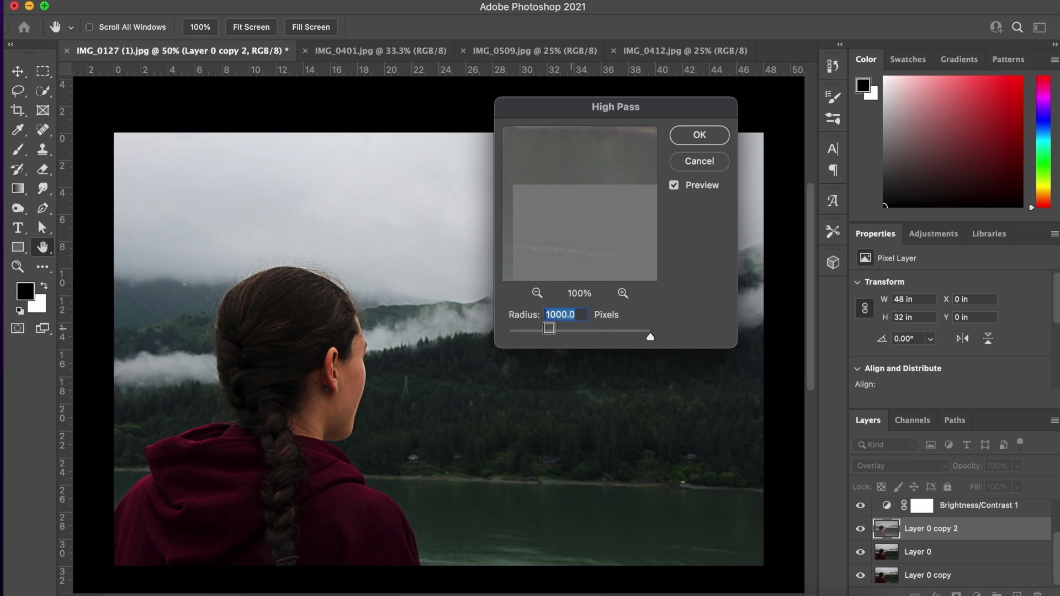
pyautogui.moveTo(650, 337); pyautogui.dragTo(535, 336)
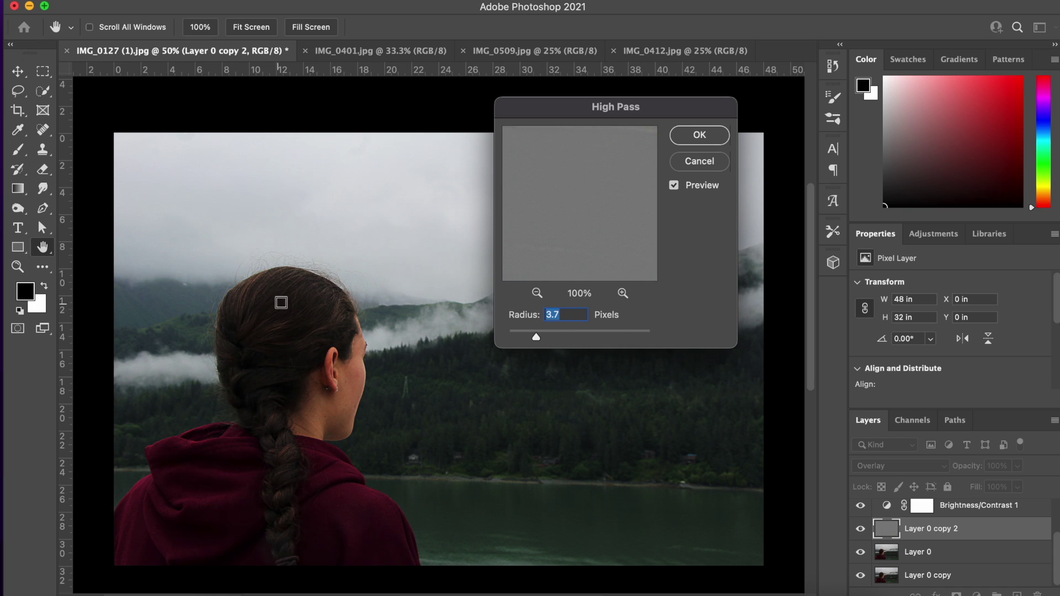
pyautogui.moveTo(537, 338); pyautogui.dragTo(542, 338)
pyautogui.click(605, 330)
pyautogui.click(693, 136)
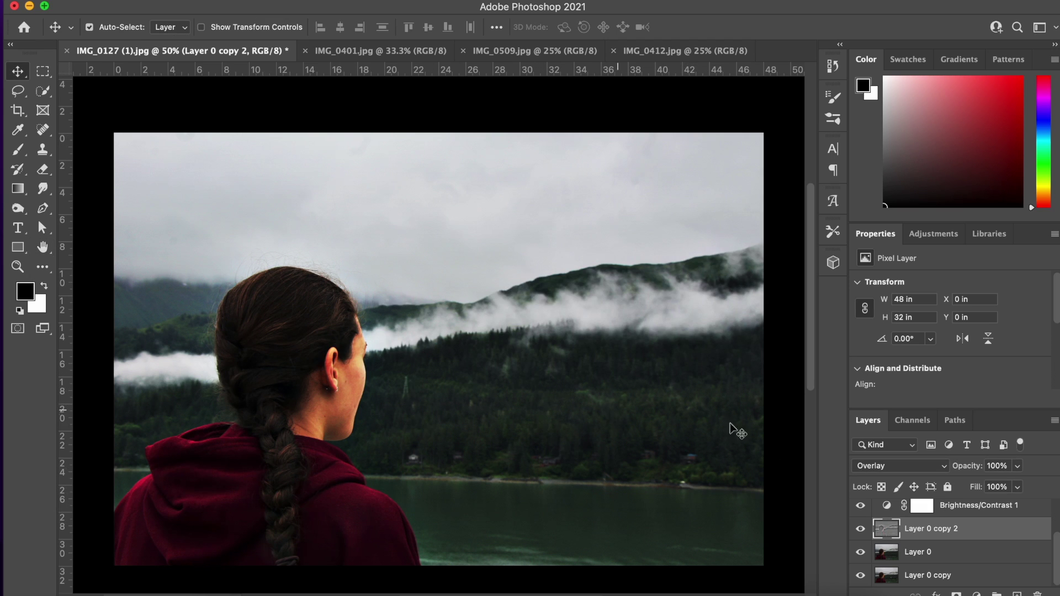
# Reduce the opacity of the High Pass layer to 12% and delete that layer.
pyautogui.click(1016, 467)
pyautogui.moveTo(978, 489); pyautogui.dragTo(958, 486)
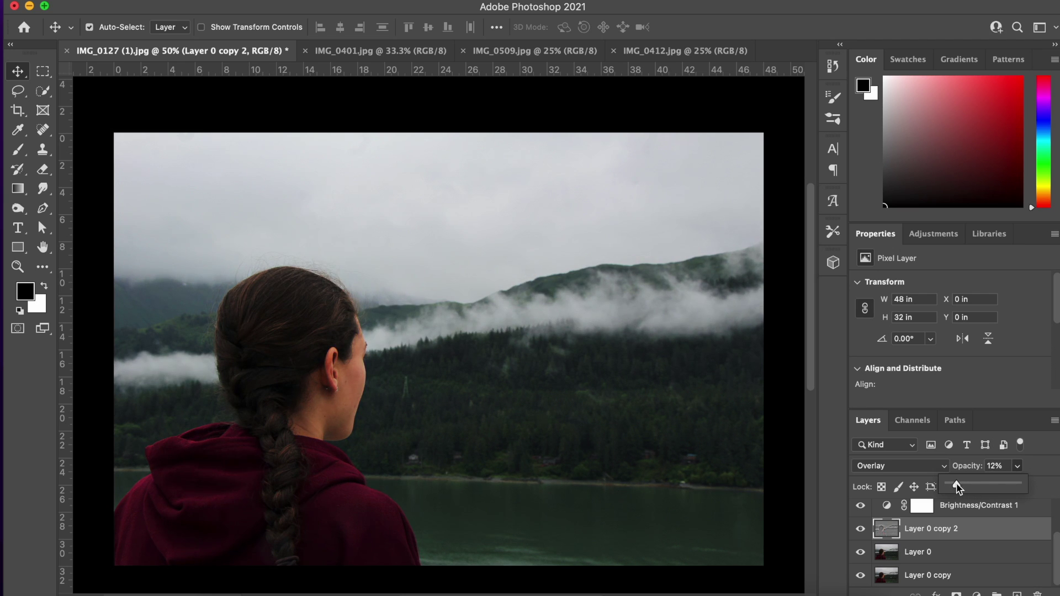
pyautogui.click(919, 530)
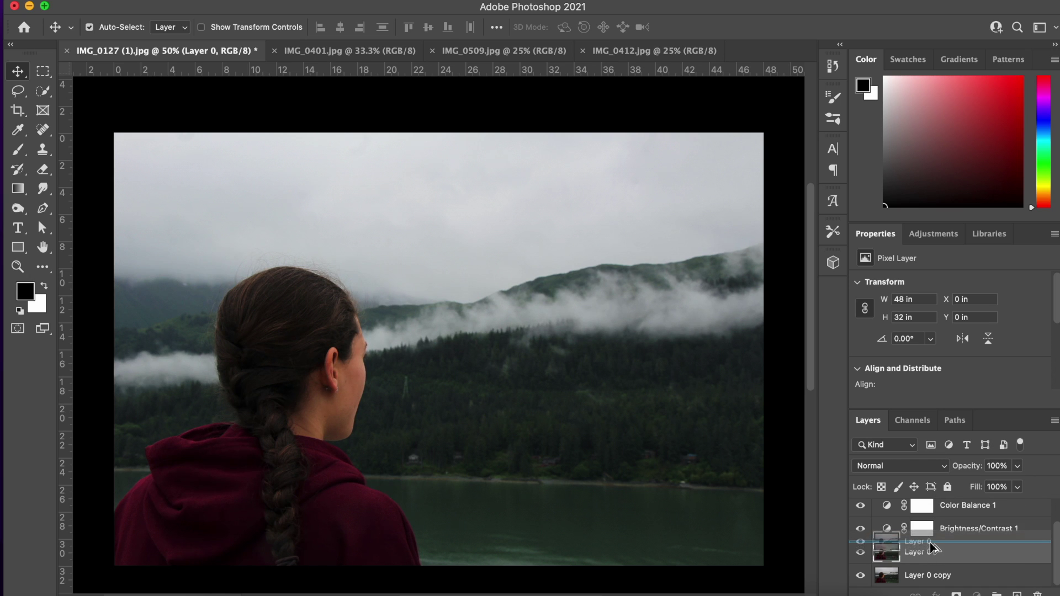
# Make a fresh duplicate of Layer 0 and set its blend mode to Overlay.
pyautogui.hotkey('ctrl', 'j')
pyautogui.click(900, 466)
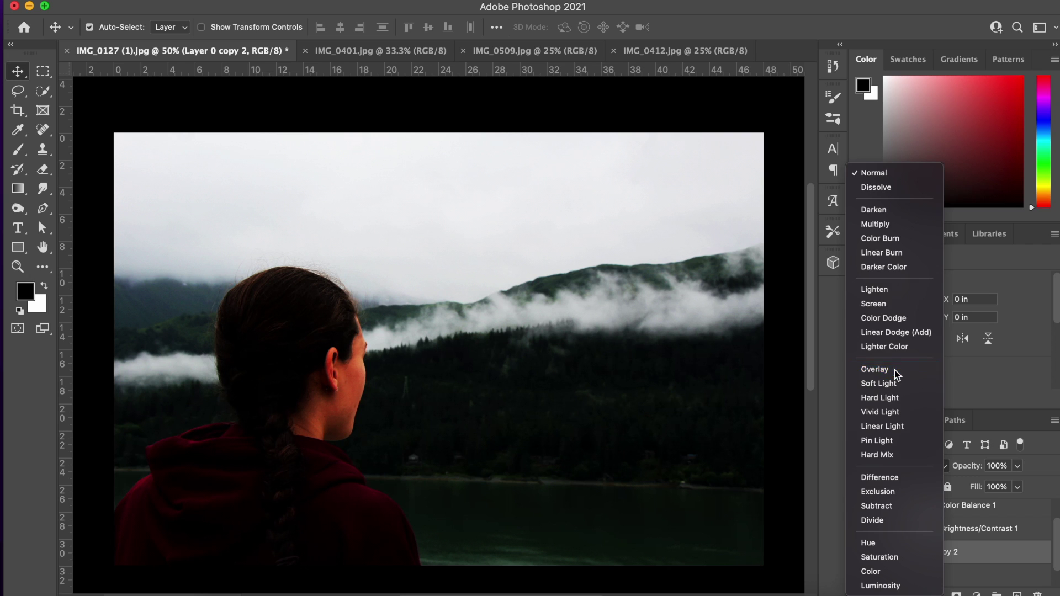
pyautogui.click(878, 369)
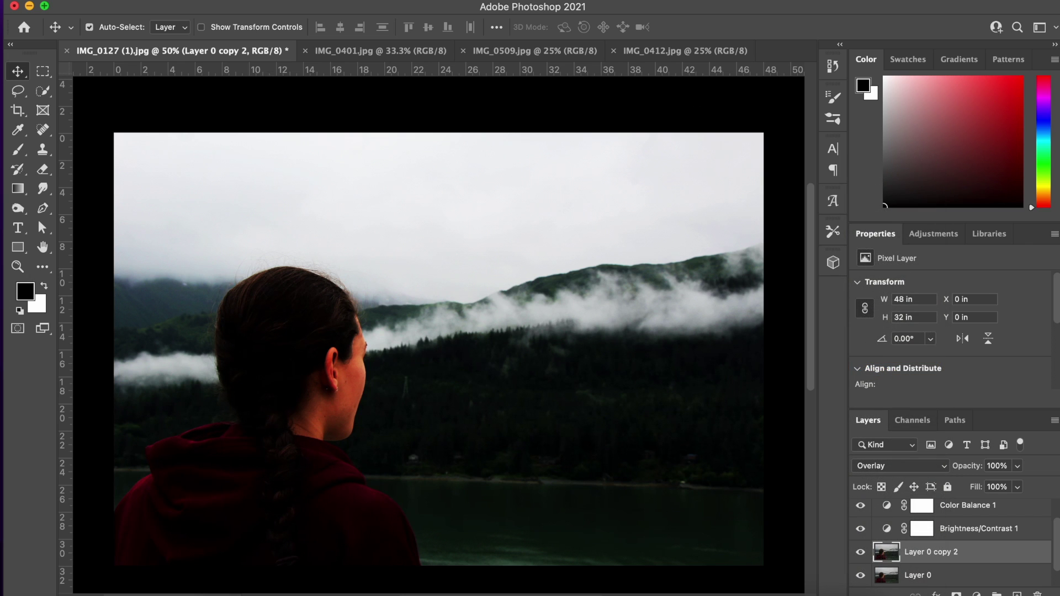
# Apply a High Pass filter with a small radius of only a few pixels to the Overlay copy to sharpen fine detail.
pyautogui.click(343, 1)
pyautogui.moveTo(505, 297)
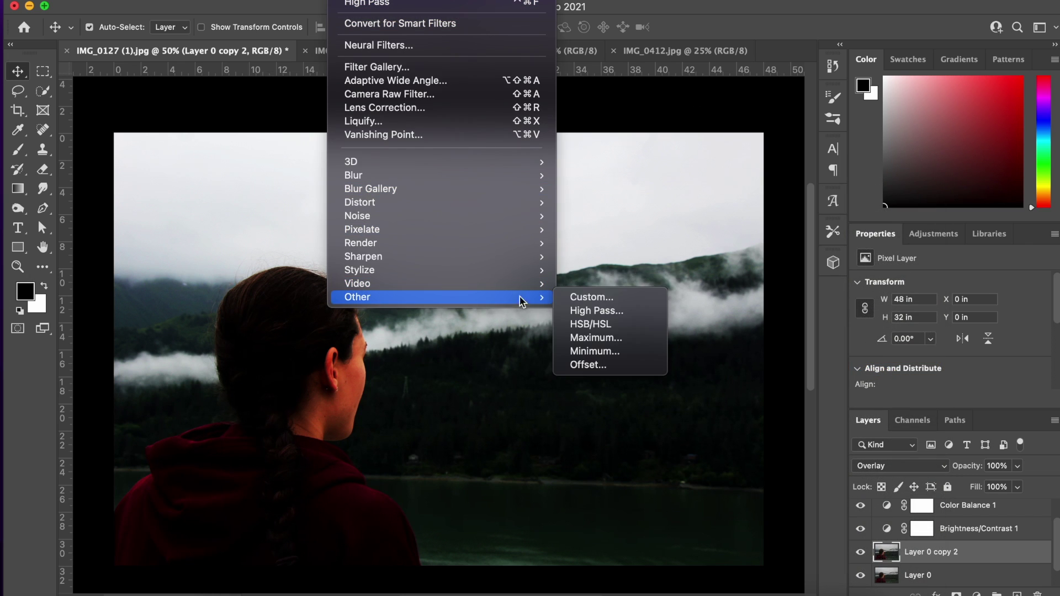
pyautogui.click(605, 313)
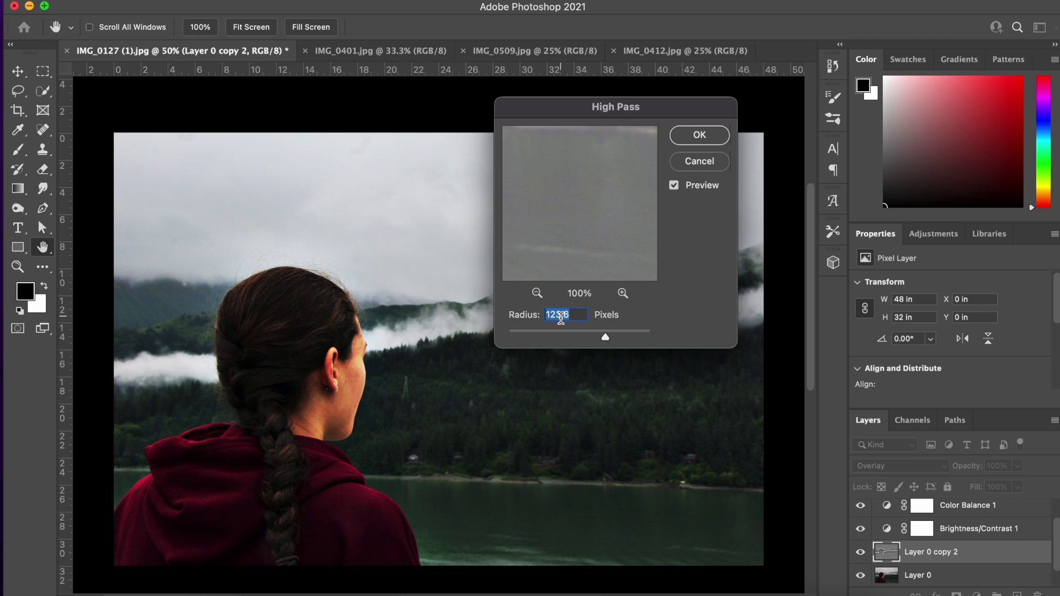
pyautogui.moveTo(606, 338); pyautogui.dragTo(534, 339)
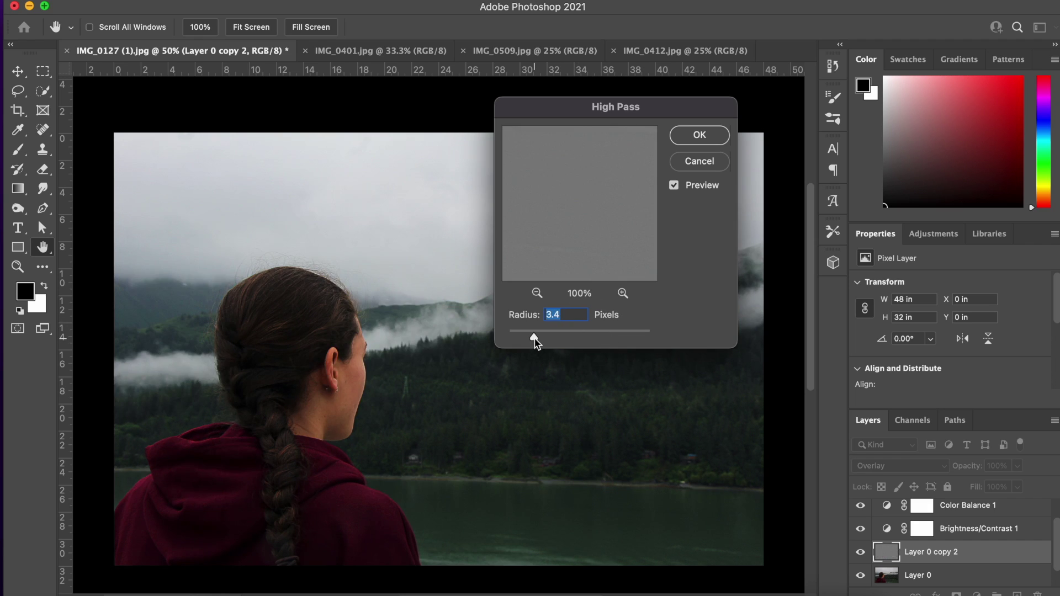
pyautogui.moveTo(529, 334); pyautogui.dragTo(524, 336)
pyautogui.click(697, 135)
pyautogui.press('v')
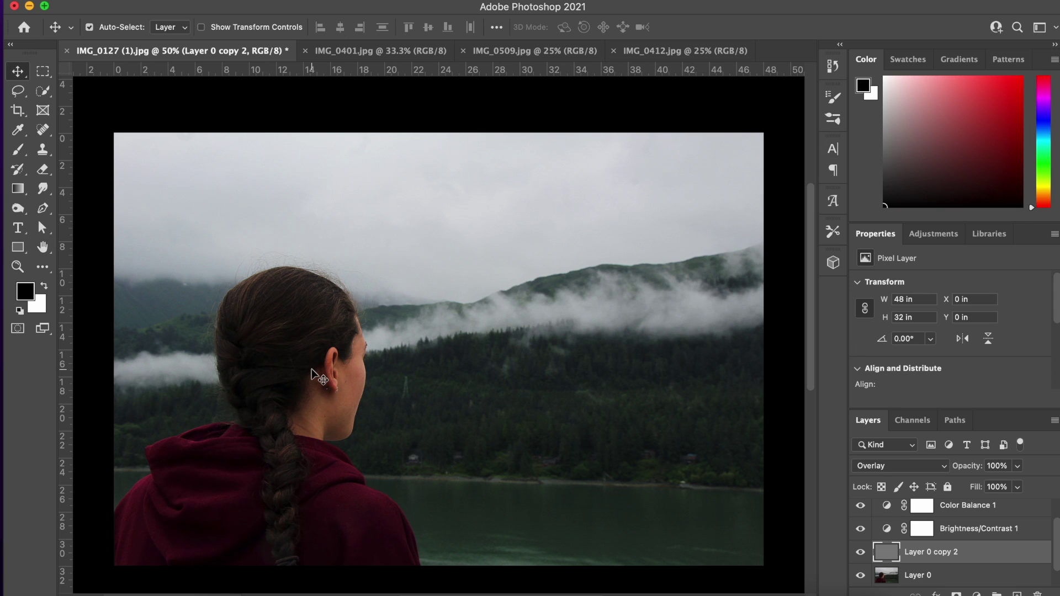
# Inspect the sharpening on the woman's head up close and reduce the High Pass layer's opacity to 61%.
pyautogui.scroll(3, 311, 369)
pyautogui.scroll(-5, 311, 369)
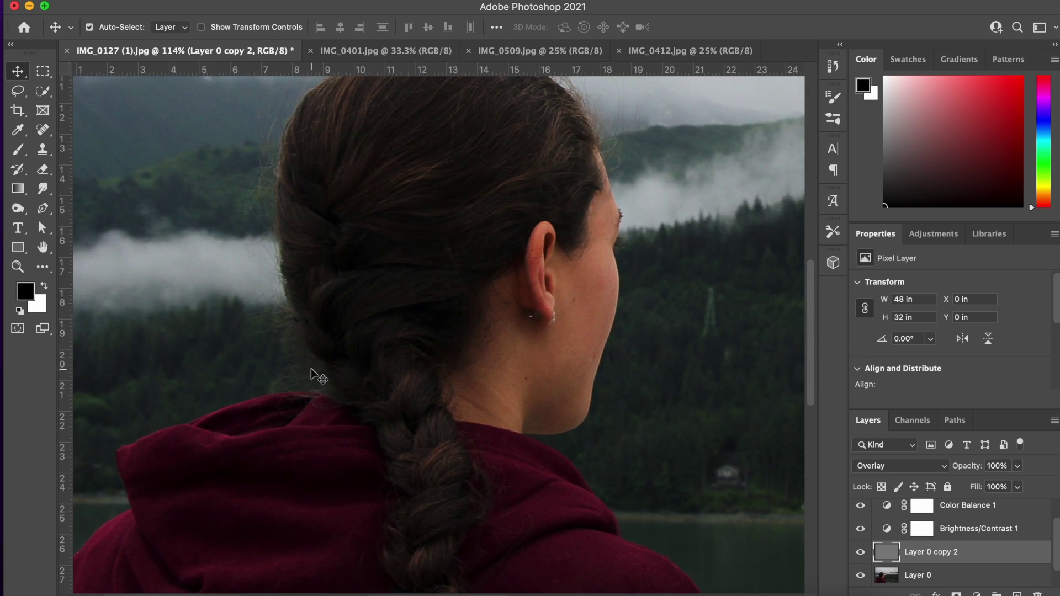
pyautogui.hscroll(3, 310, 368)
pyautogui.click(1017, 466)
pyautogui.moveTo(1020, 484); pyautogui.dragTo(992, 487)
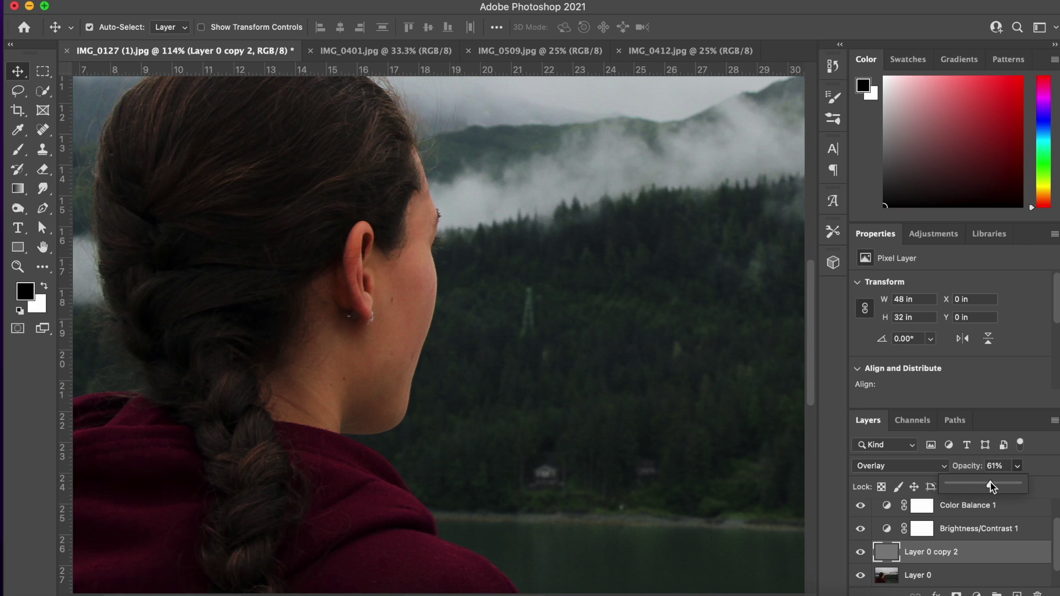
pyautogui.click(1047, 456)
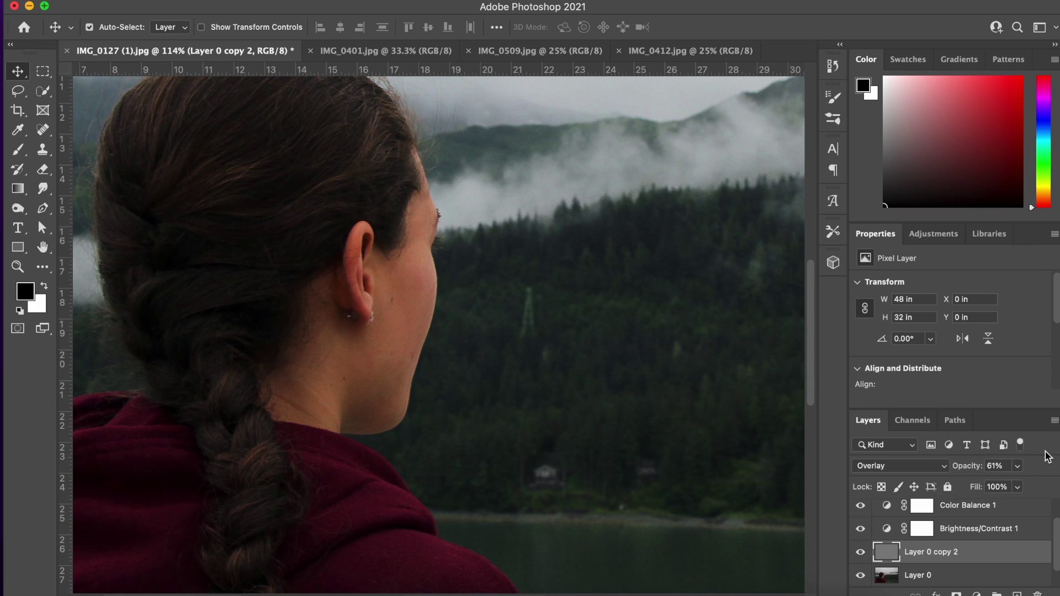
pyautogui.press('super+0')
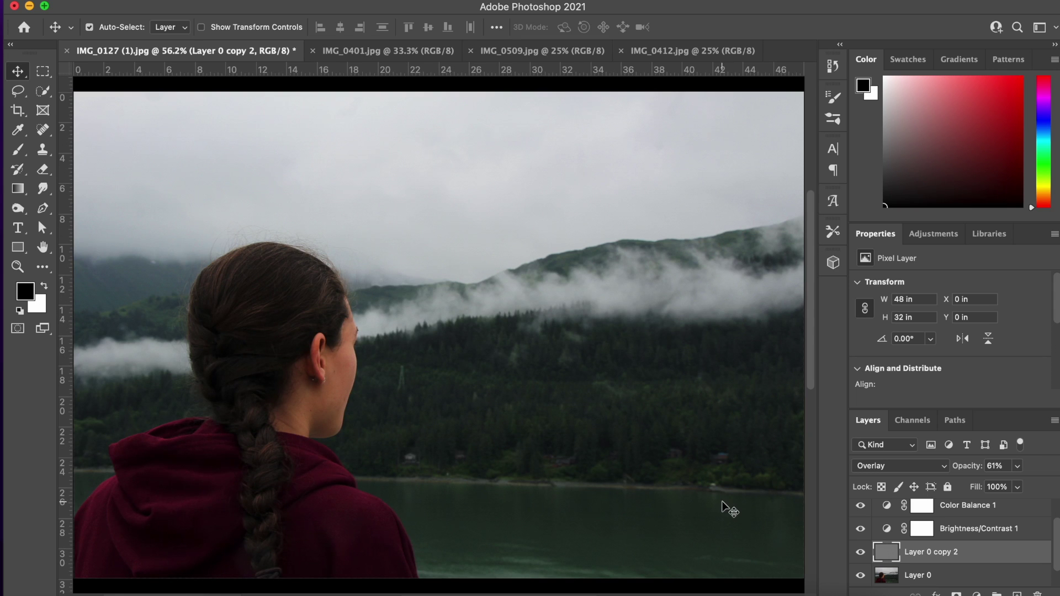
# Crop away the upper part of the sky in the lake photo, leaving an image height of 26.44 in.
pyautogui.scroll(-5, 721, 501)
pyautogui.scroll(4, 721, 502)
pyautogui.hscroll(-1, 721, 501)
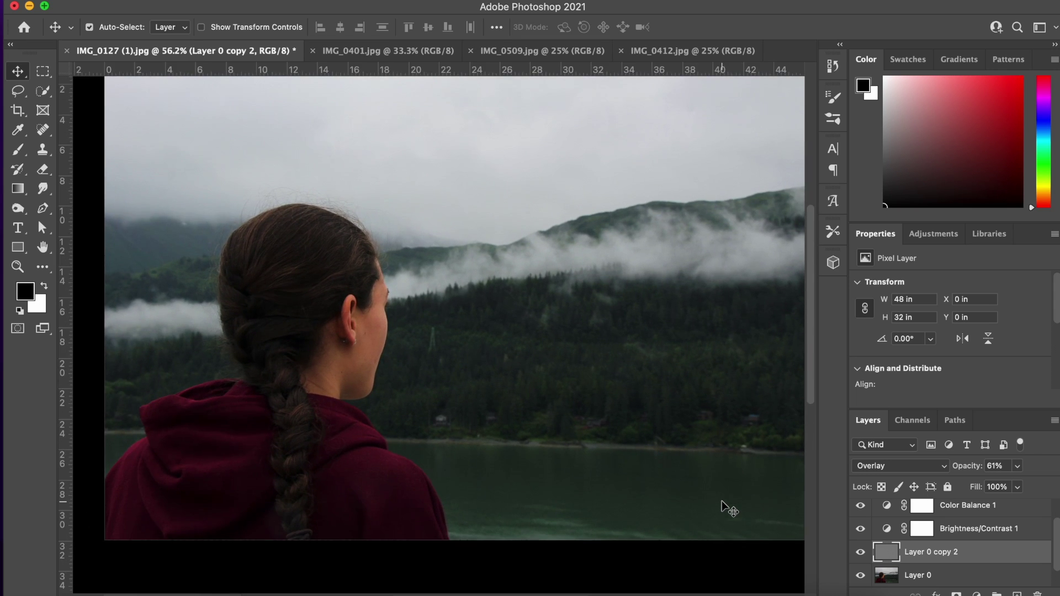
pyautogui.press('super+minus')
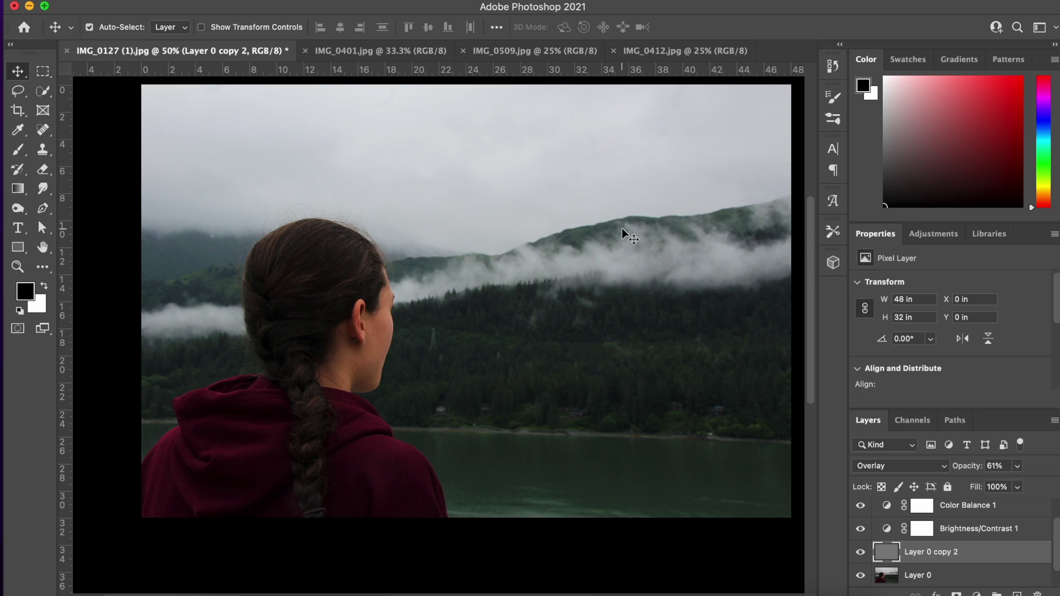
pyautogui.press('super+minus')
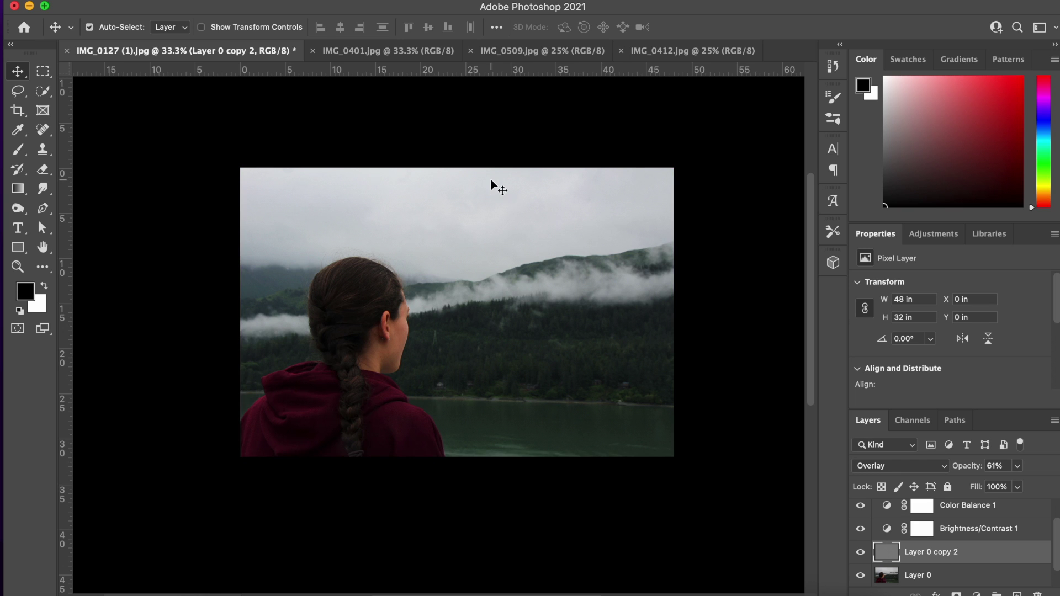
pyautogui.press('c')
pyautogui.moveTo(468, 169); pyautogui.dragTo(466, 191)
pyautogui.press('Return')
pyautogui.press('super+0')
pyautogui.press('super+r')
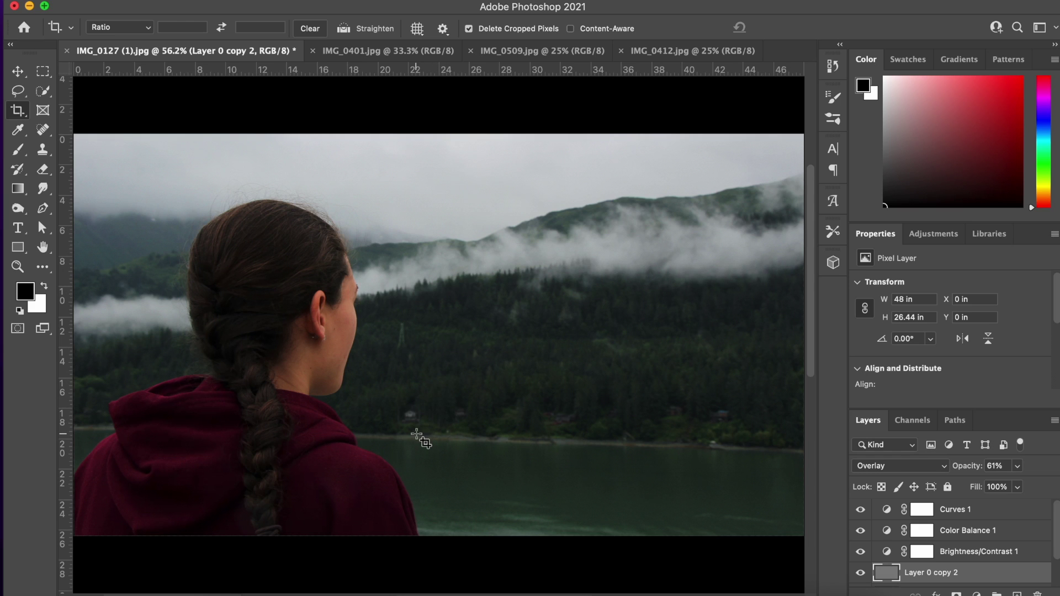
# Remove the small houses along the far shoreline on Layer 0 with the Spot Healing Brush and hide the High Pass layer.
pyautogui.press('v')
pyautogui.press('j')
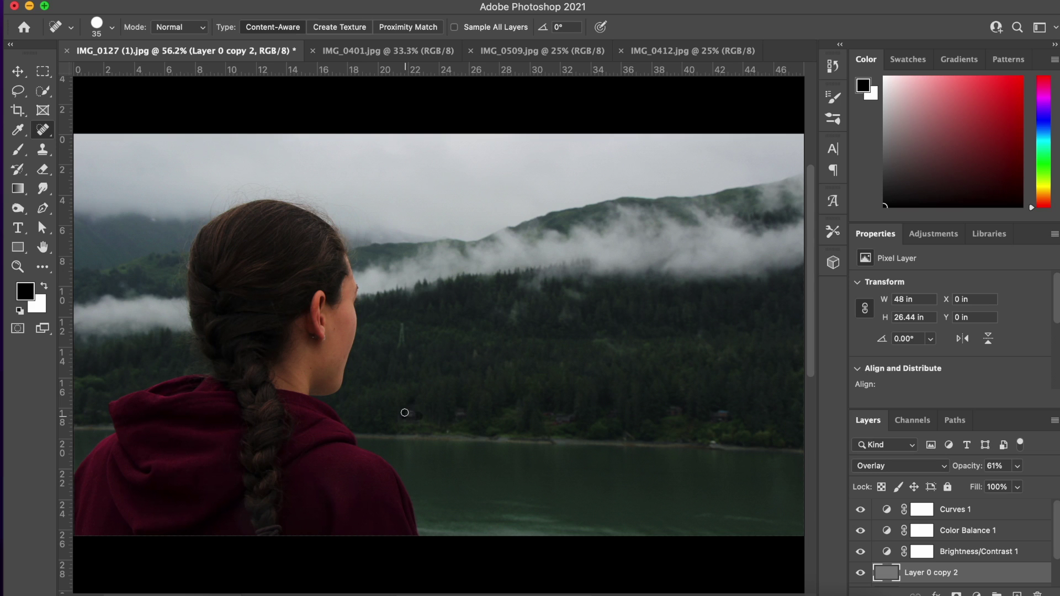
pyautogui.scroll(-2, 966, 550)
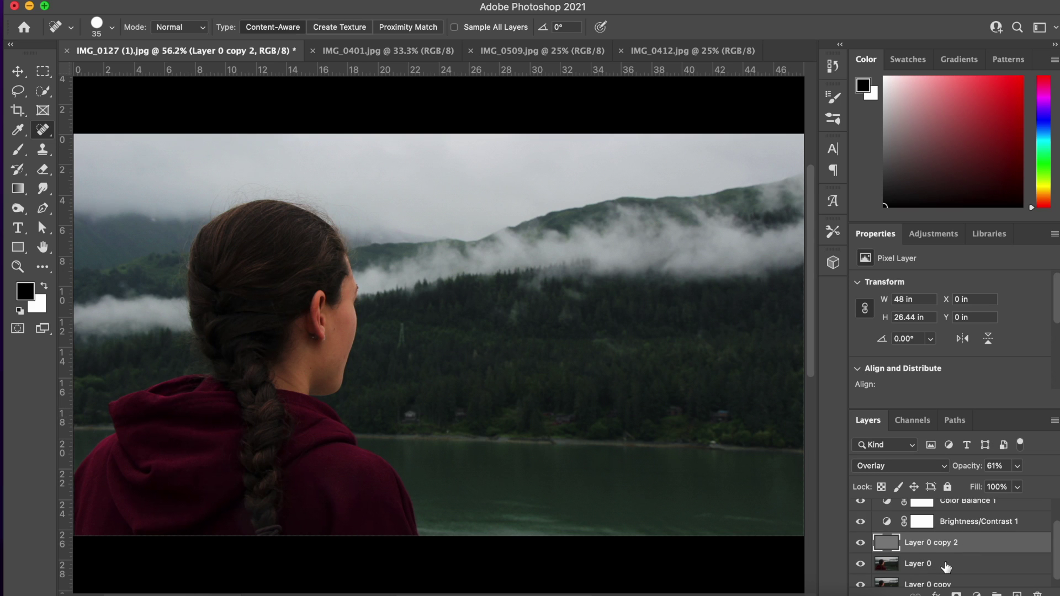
pyautogui.click(946, 565)
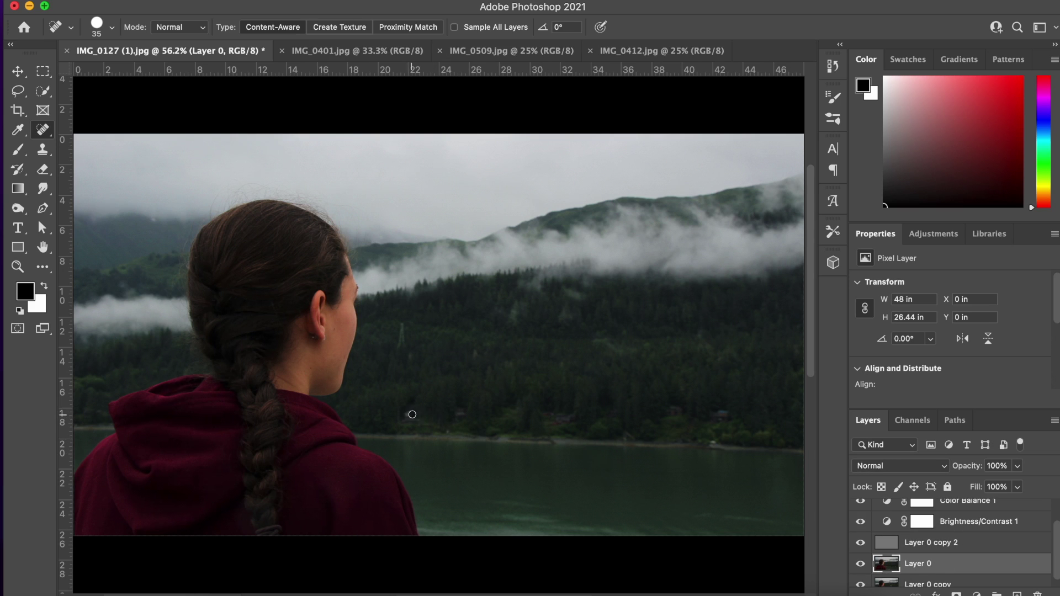
pyautogui.moveTo(411, 414); pyautogui.dragTo(407, 415)
pyautogui.click(860, 543)
pyautogui.hscroll(5, 720, 420)
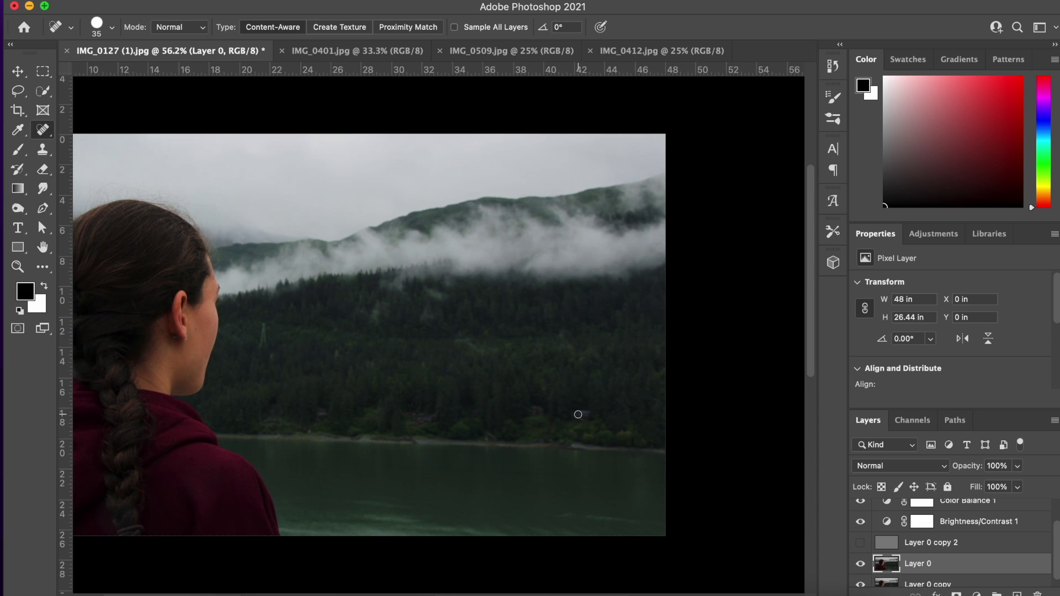
pyautogui.moveTo(586, 418)
pyautogui.mouseDown()
pyautogui.moveTo(576, 418)
pyautogui.moveTo(593, 414)
pyautogui.mouseUp()
pyautogui.hscroll(-5, 561, 421)
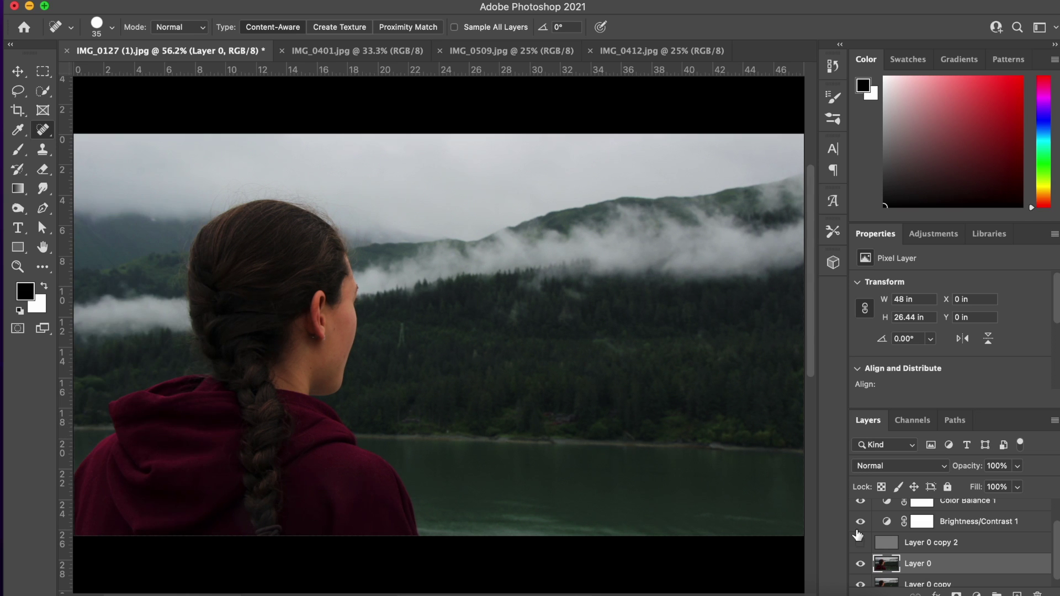
pyautogui.press('v')
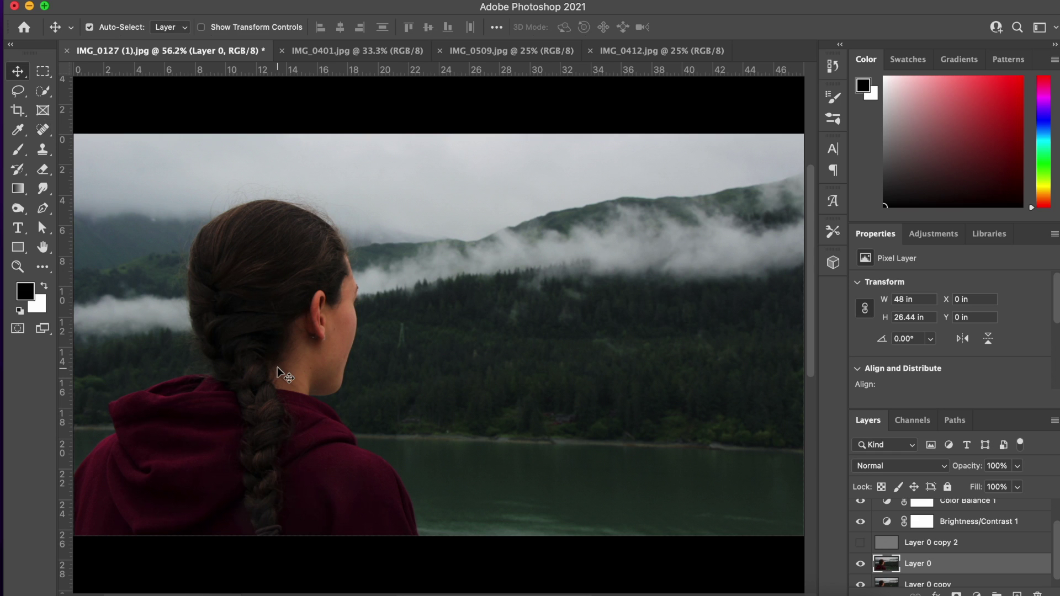
pyautogui.press('super+shift+5')
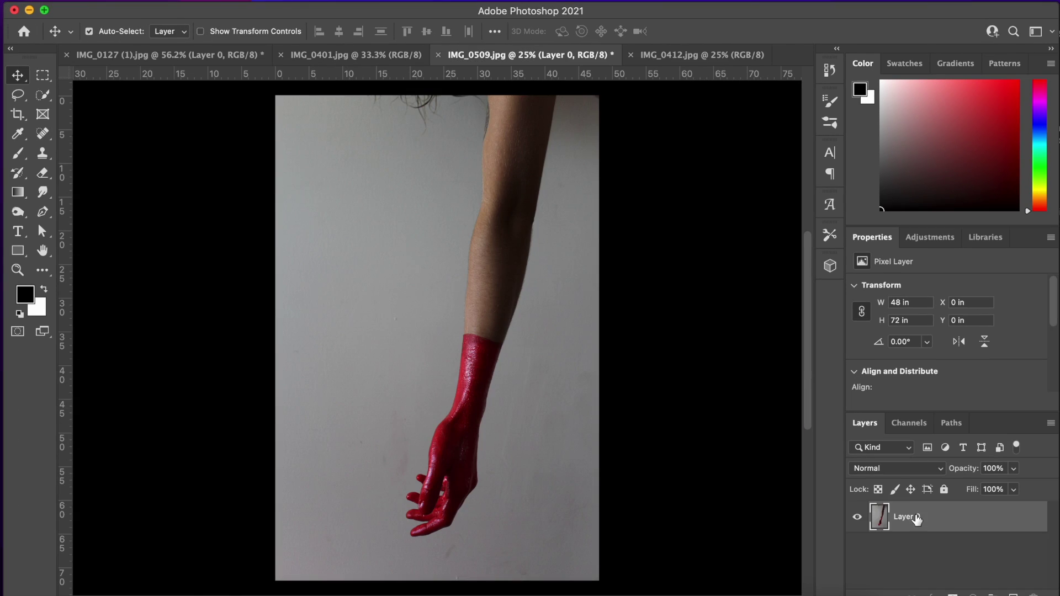
# Duplicate Layer 0 in IMG_0509.jpg, keeping the copy beneath the original as a backup.
pyautogui.press('super+j')
pyautogui.doubleClick(917, 517)
pyautogui.click(717, 494)
# Crop the stray hair off the upper edge of the arm photo, leaving an image height of 63.33 in.
pyautogui.press('c')
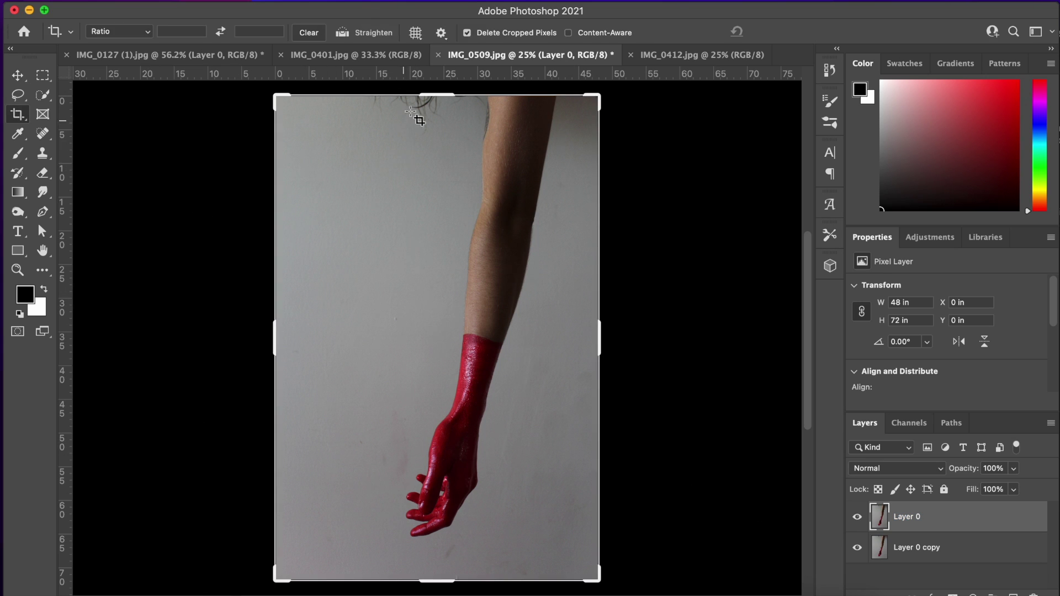
pyautogui.click(436, 93)
pyautogui.moveTo(437, 95); pyautogui.dragTo(440, 124)
pyautogui.press('Return')
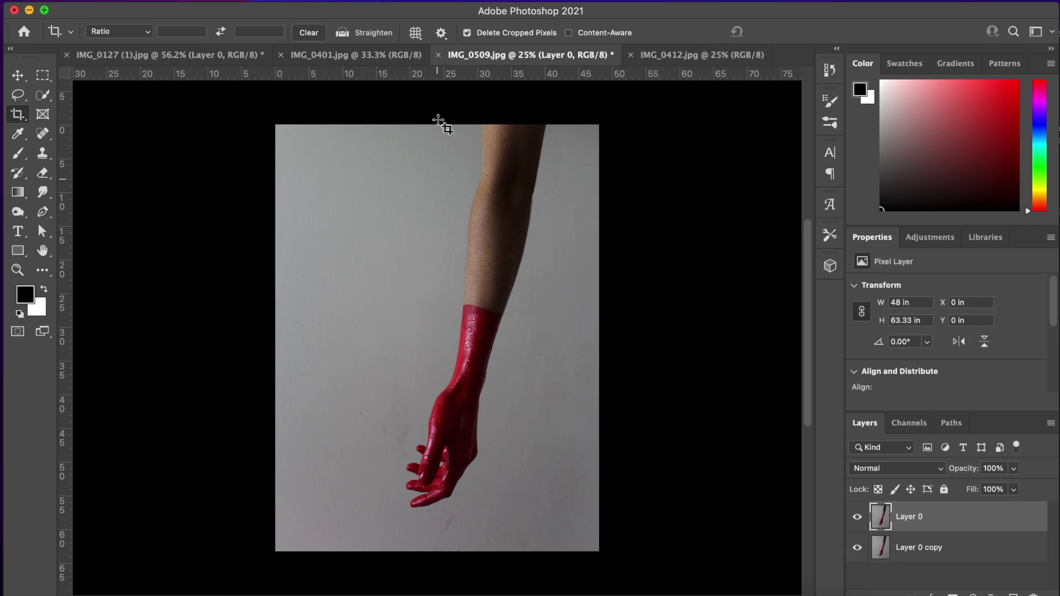
pyautogui.press('v')
# Examine the forearm and the surrounding wall up close for blemishes.
pyautogui.press('super+equal')
pyautogui.press('super+equal')
pyautogui.press('super+equal')
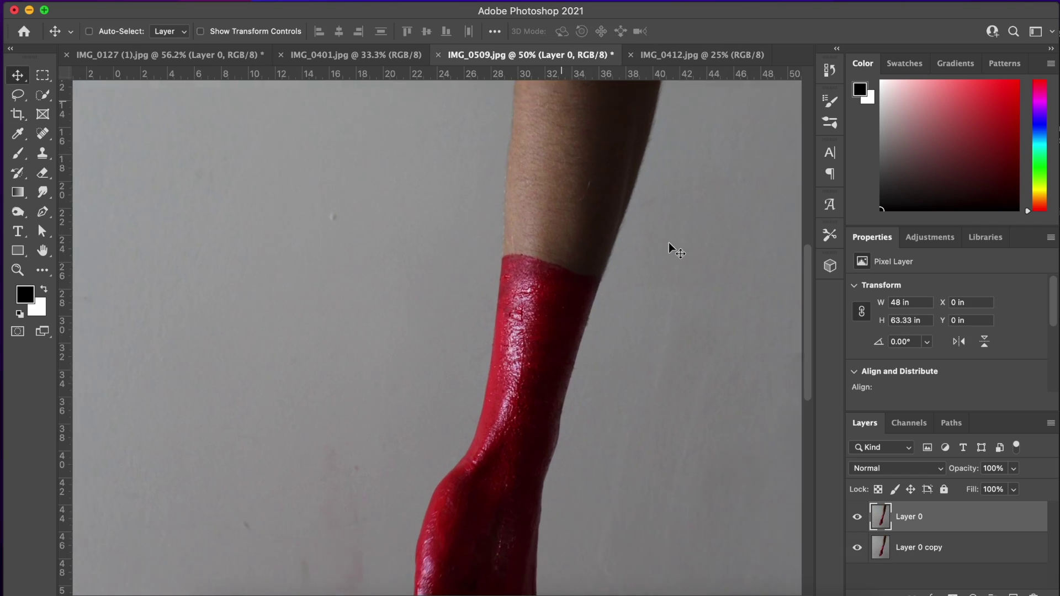
pyautogui.scroll(2, 668, 243)
pyautogui.hscroll(-2, 668, 243)
pyautogui.scroll(10, 668, 243)
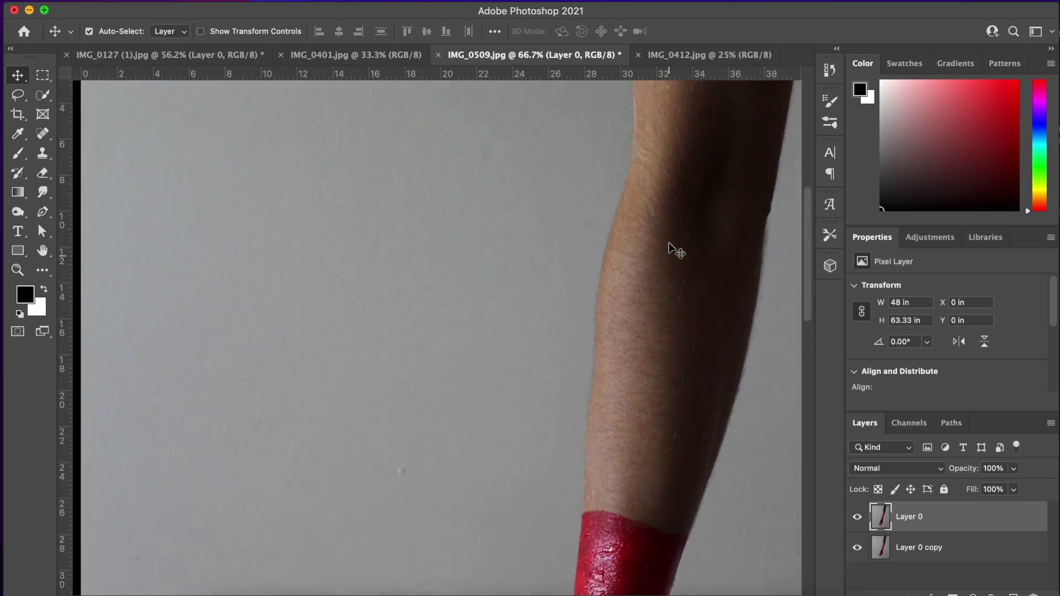
pyautogui.hscroll(10, 668, 243)
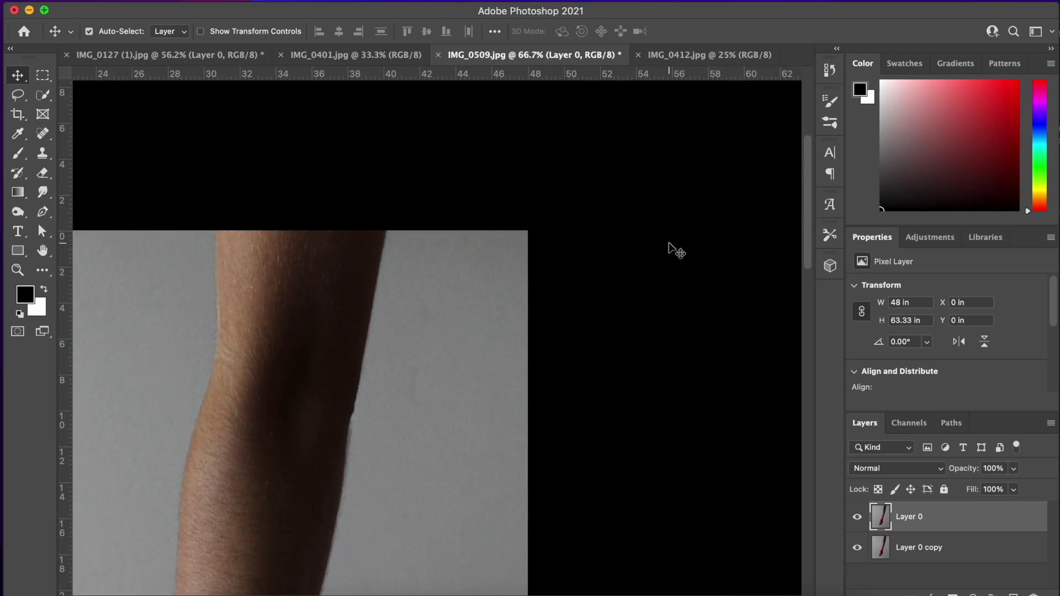
pyautogui.scroll(-5, 668, 243)
pyautogui.hscroll(-10, 668, 243)
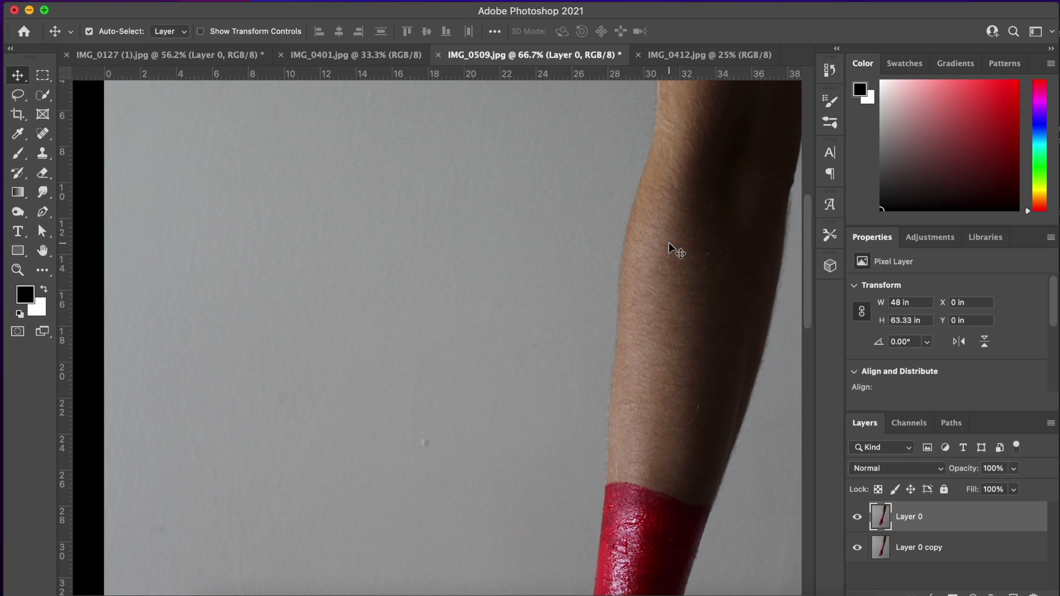
pyautogui.scroll(-4, 669, 243)
pyautogui.hscroll(-2, 668, 243)
# Remove the light bump on the wall beside the forearm using the Spot Healing Brush at size 80.
pyautogui.press('j')
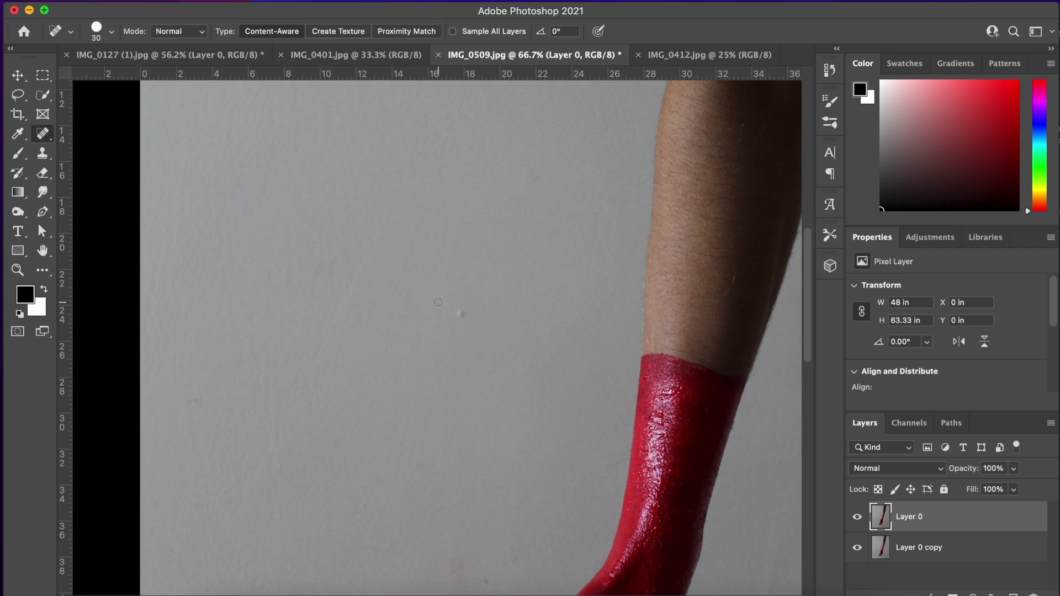
pyautogui.press('[')
pyautogui.press('[')
pyautogui.press('[')
pyautogui.press(']')
pyautogui.press(']')
pyautogui.press(']')
pyautogui.press(']')
pyautogui.press(']')
pyautogui.press(']')
pyautogui.click(461, 315)
# Heal the mark on the lower forearm and smooth the notch on the arm's outer edge near the elbow.
pyautogui.hscroll(8, 594, 318)
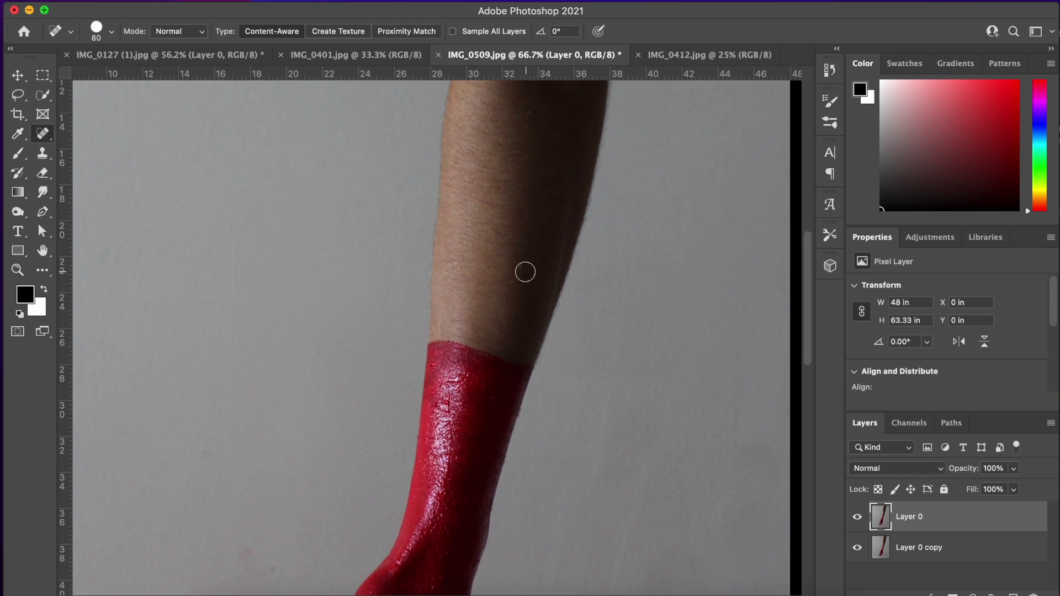
pyautogui.click(519, 267)
pyautogui.scroll(2, 594, 258)
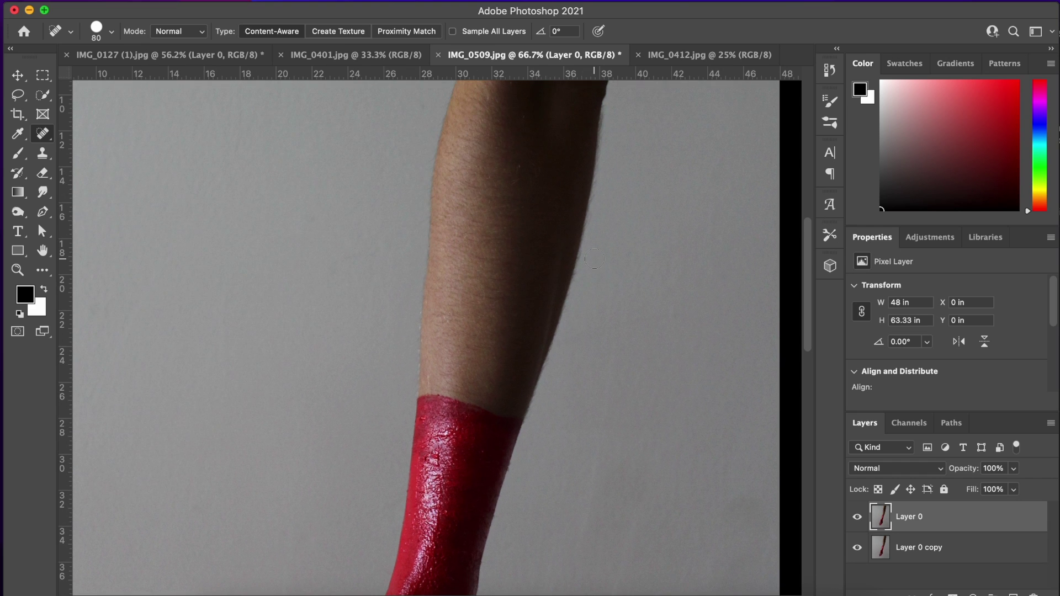
pyautogui.scroll(2, 568, 177)
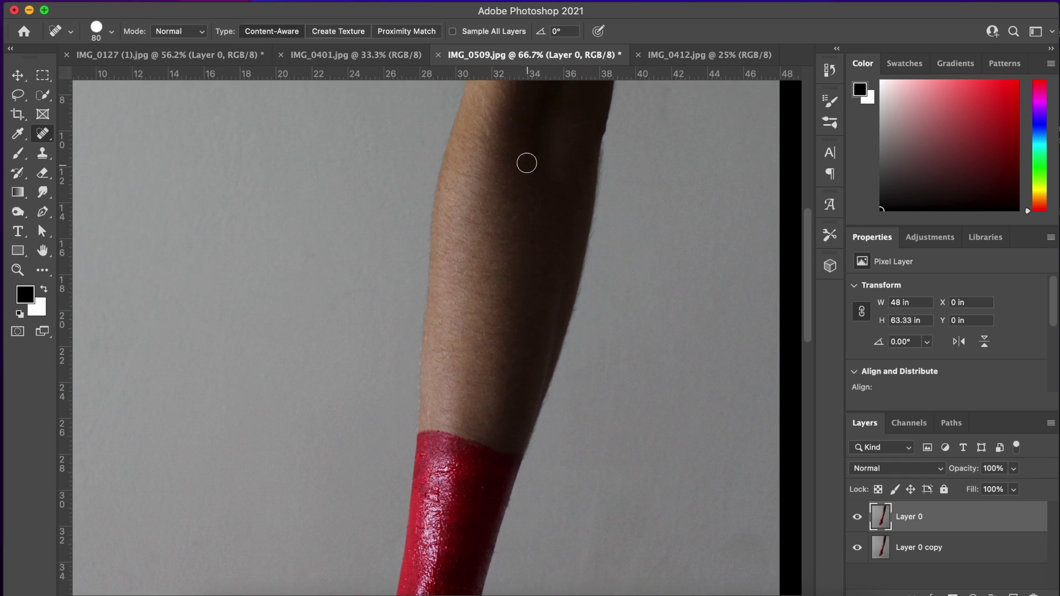
pyautogui.scroll(5, 551, 208)
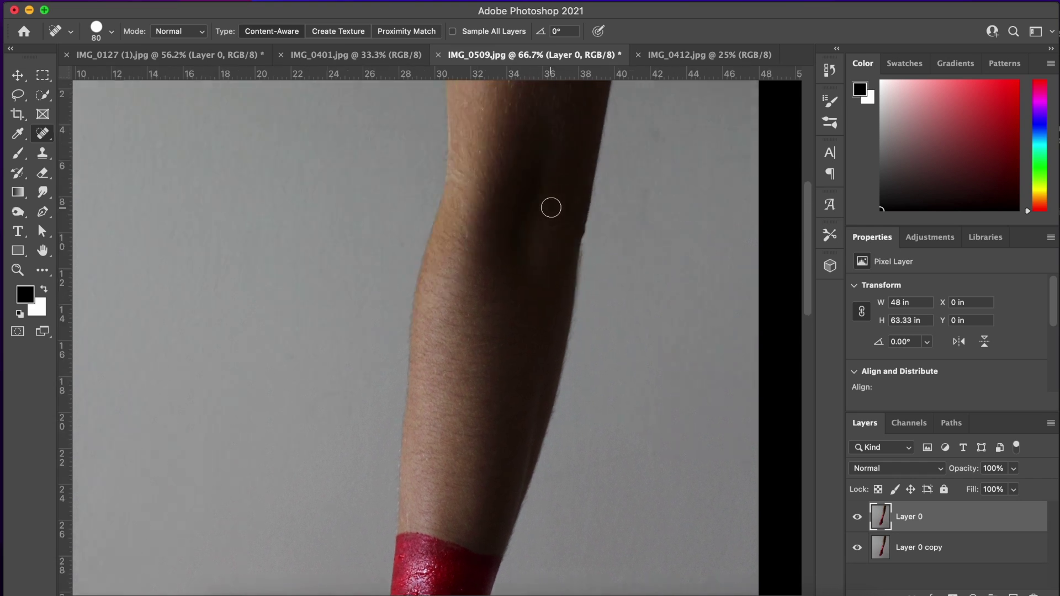
pyautogui.scroll(5, 551, 208)
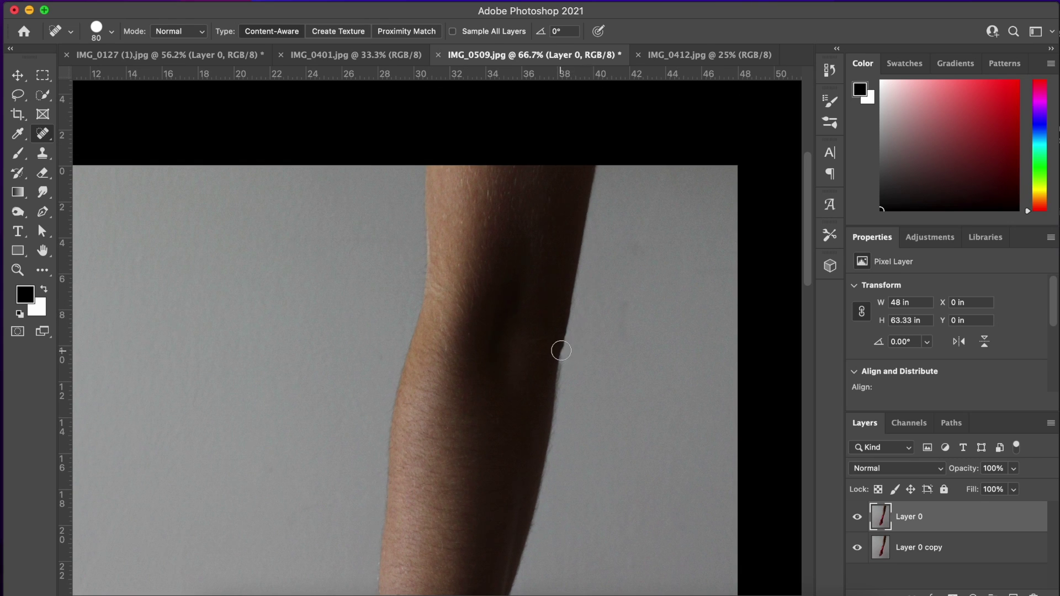
pyautogui.moveTo(561, 349); pyautogui.dragTo(563, 320)
pyautogui.click(561, 346)
# Heal the reddish smear and the dark marks on the wall in front of the thumb side of the hand.
pyautogui.scroll(-3, 641, 338)
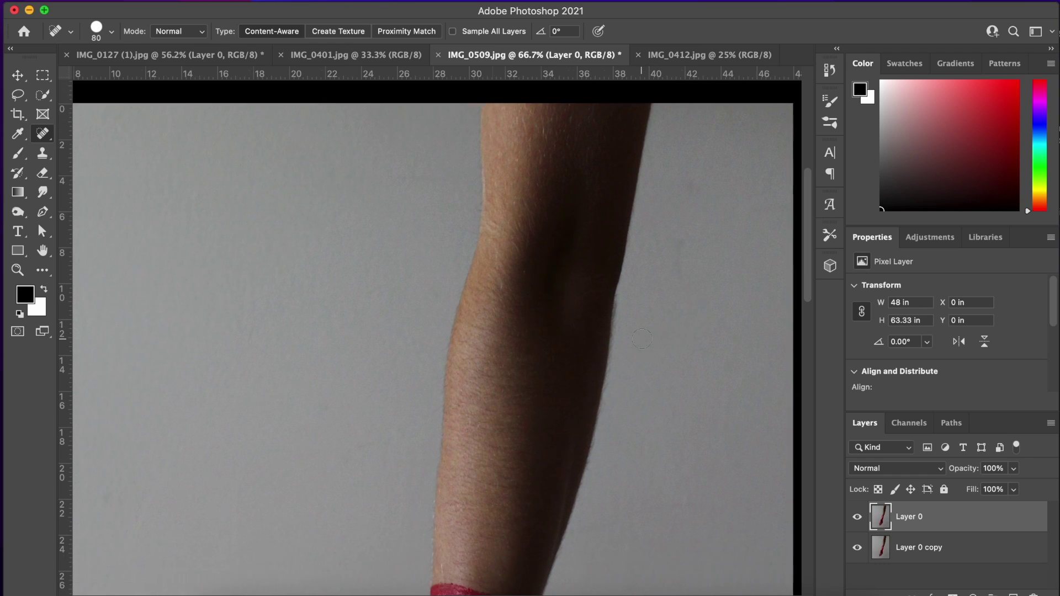
pyautogui.hscroll(-2, 551, 348)
pyautogui.scroll(-10, 467, 309)
pyautogui.hscroll(-1, 467, 309)
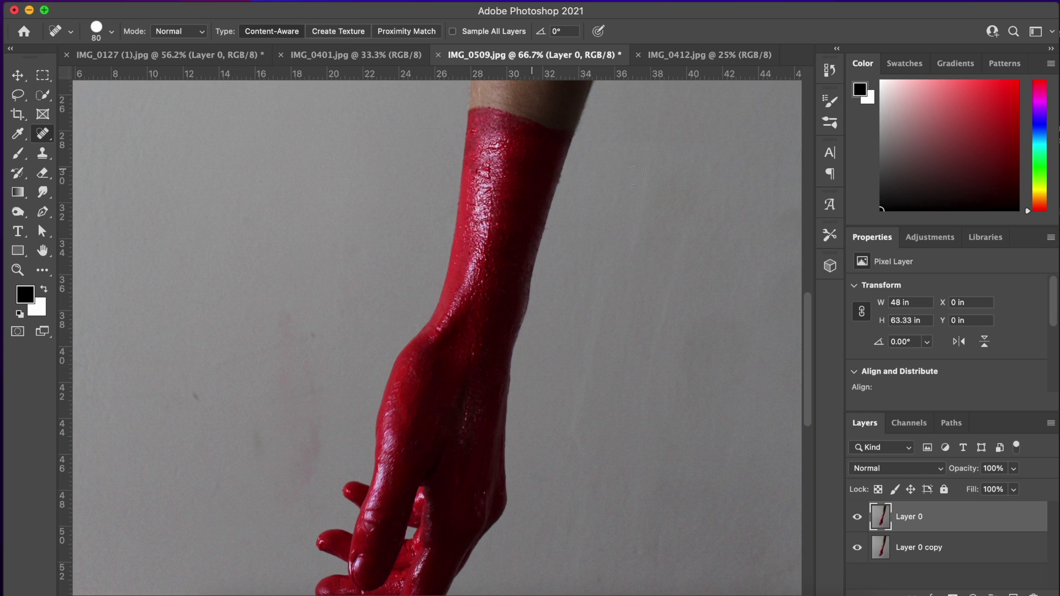
pyautogui.scroll(-10, 574, 235)
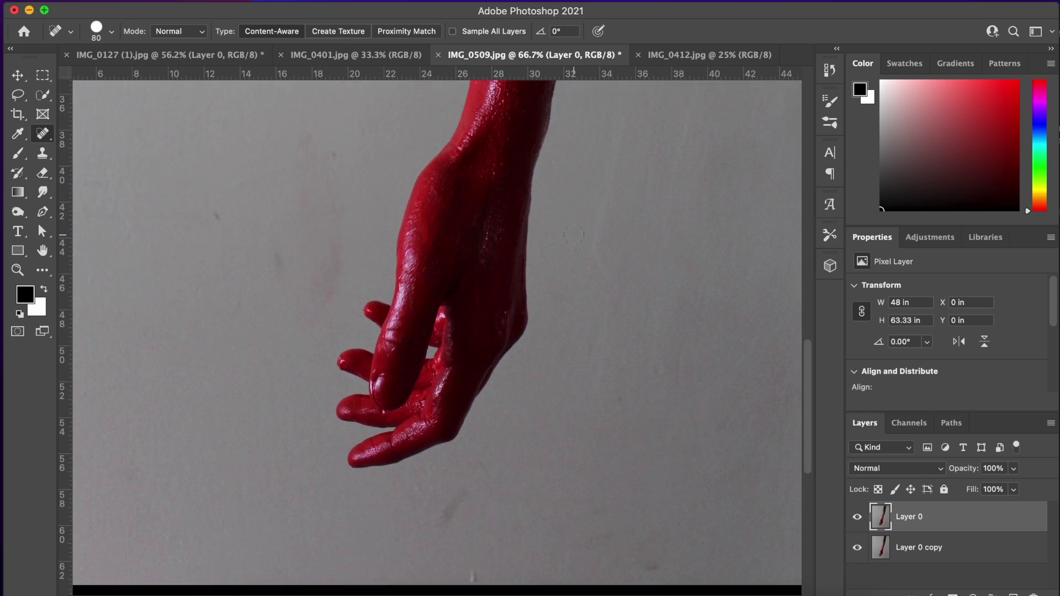
pyautogui.hscroll(-6, 574, 235)
pyautogui.scroll(4, 536, 237)
pyautogui.hscroll(-1, 497, 227)
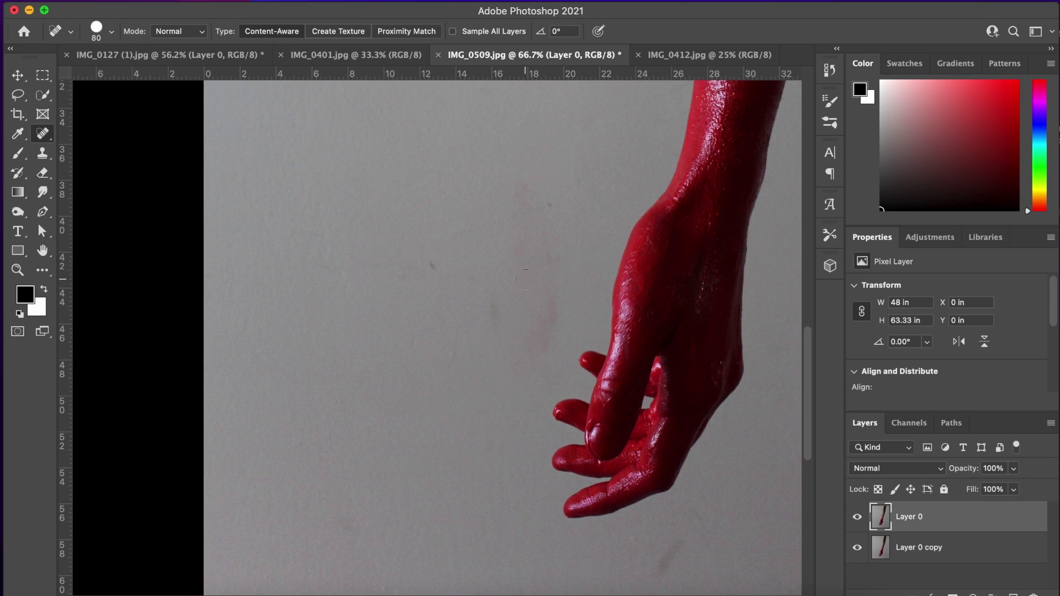
pyautogui.moveTo(534, 354)
pyautogui.mouseDown()
pyautogui.moveTo(550, 307)
pyautogui.moveTo(543, 349)
pyautogui.moveTo(552, 312)
pyautogui.moveTo(546, 322)
pyautogui.moveTo(488, 312)
pyautogui.mouseUp()
pyautogui.click(494, 319)
pyautogui.click(431, 264)
# Heal the smudges and spots on the wall below the fingertips and near the photo's lower edge.
pyautogui.scroll(-3, 496, 330)
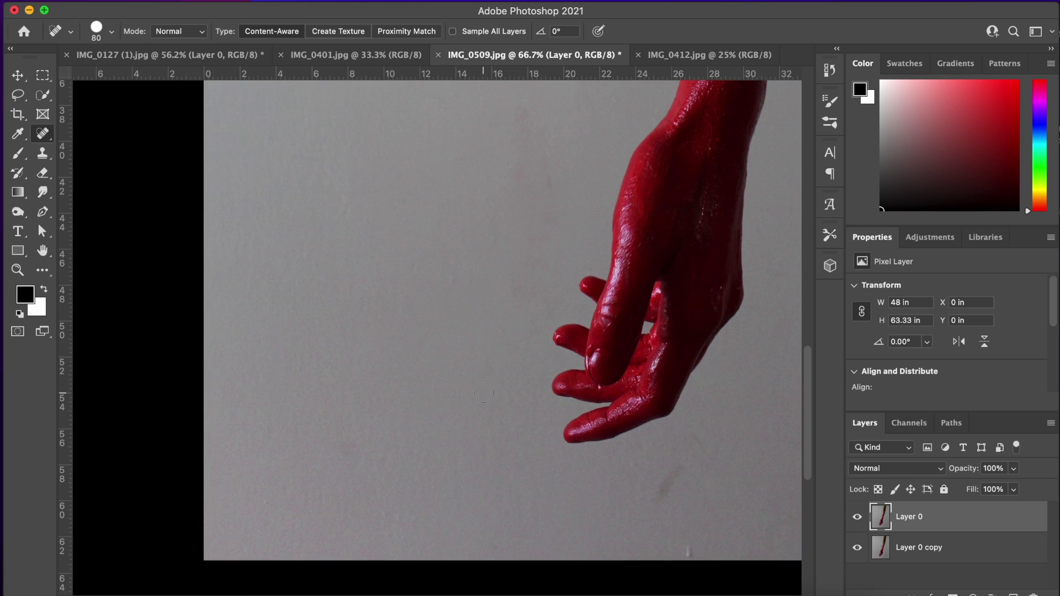
pyautogui.scroll(-5, 352, 391)
pyautogui.hscroll(8, 458, 333)
pyautogui.moveTo(462, 361); pyautogui.dragTo(480, 332)
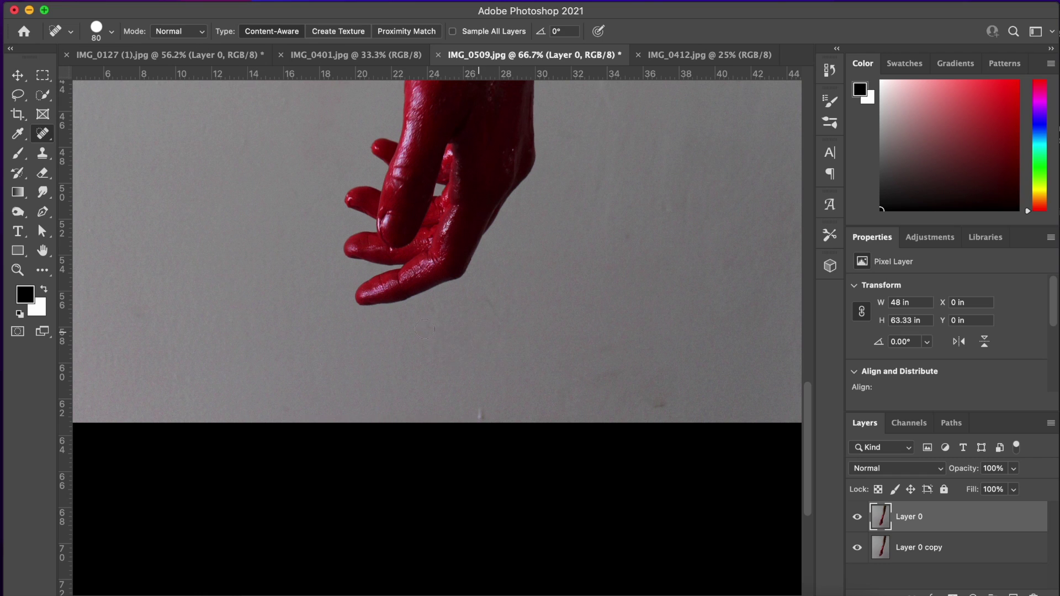
pyautogui.click(484, 379)
pyautogui.moveTo(492, 303); pyautogui.dragTo(496, 309)
pyautogui.click(653, 399)
# Enlarge the Spot Healing Brush to 175 and paint out the faint streaks on the wall beside the red wrist.
pyautogui.hscroll(6, 679, 398)
pyautogui.scroll(4, 678, 398)
pyautogui.hscroll(5, 679, 399)
pyautogui.scroll(10, 678, 399)
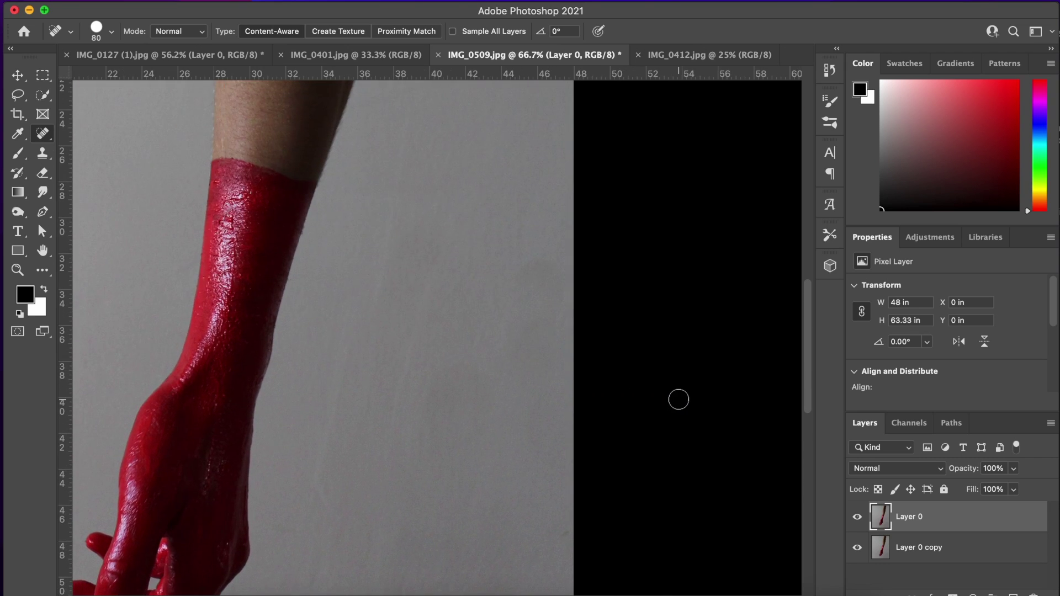
pyautogui.press(']')
pyautogui.press(']')
pyautogui.press(']')
pyautogui.press(']')
pyautogui.press(']')
pyautogui.moveTo(330, 499); pyautogui.dragTo(425, 213)
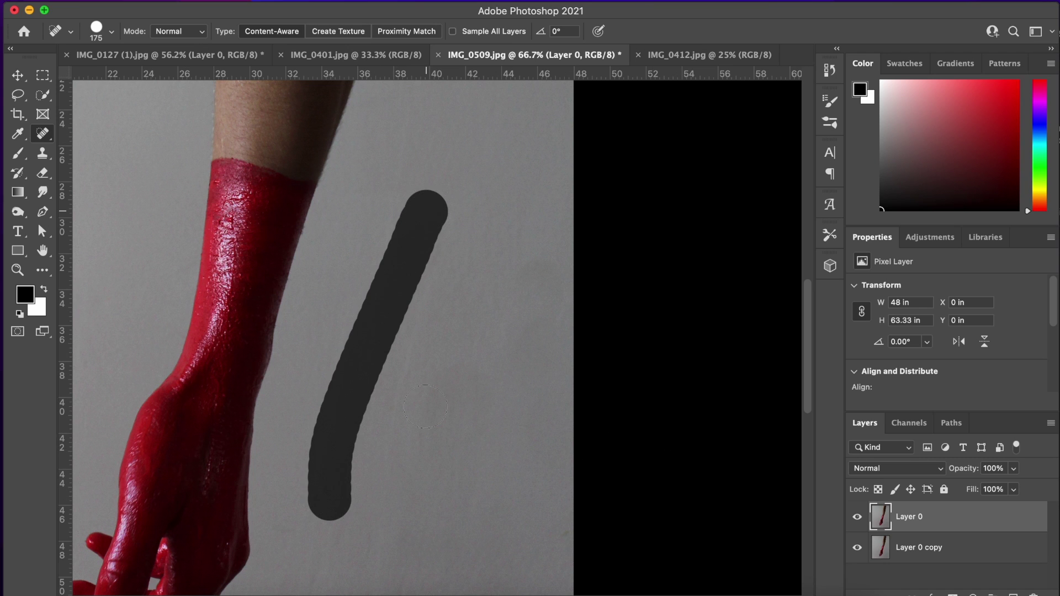
pyautogui.moveTo(410, 401)
pyautogui.mouseDown()
pyautogui.moveTo(448, 243)
pyautogui.moveTo(436, 186)
pyautogui.moveTo(444, 165)
pyautogui.mouseUp()
# Heal the remaining discolored patches on the wall between the outer side of the hand and the photo's edge.
pyautogui.hscroll(-2, 486, 395)
pyautogui.scroll(-5, 486, 395)
pyautogui.moveTo(455, 269); pyautogui.dragTo(519, 268)
pyautogui.scroll(-5, 526, 271)
pyautogui.hscroll(-1, 525, 271)
pyautogui.click(439, 284)
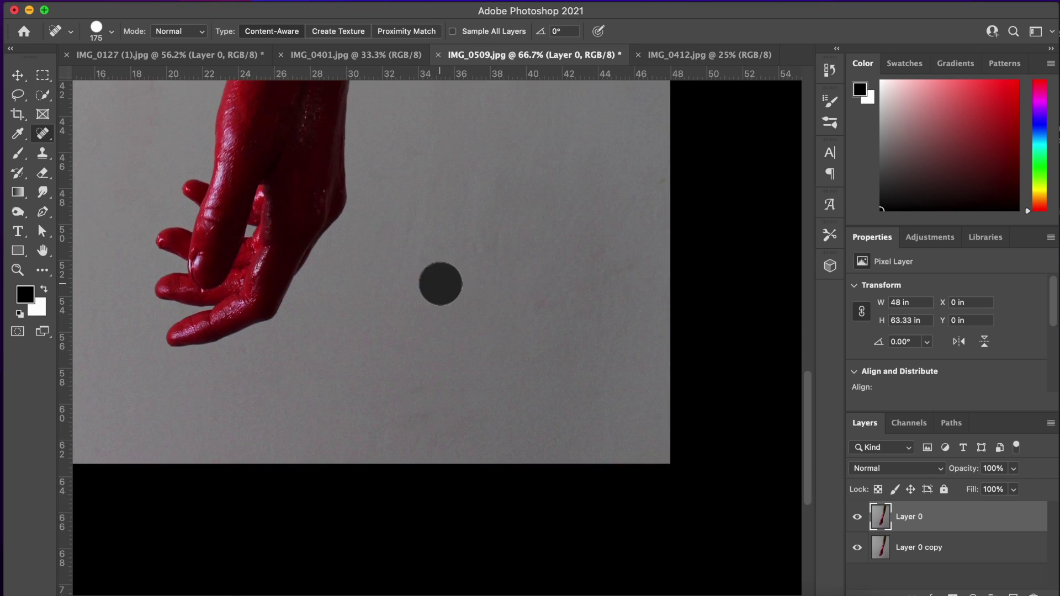
# Reduce the Spot Healing Brush to 10 and heal the small spot at the lower edge of the thumb tip.
pyautogui.hscroll(-2, 567, 405)
pyautogui.scroll(1, 567, 405)
pyautogui.hscroll(-2, 567, 405)
pyautogui.scroll(1, 567, 405)
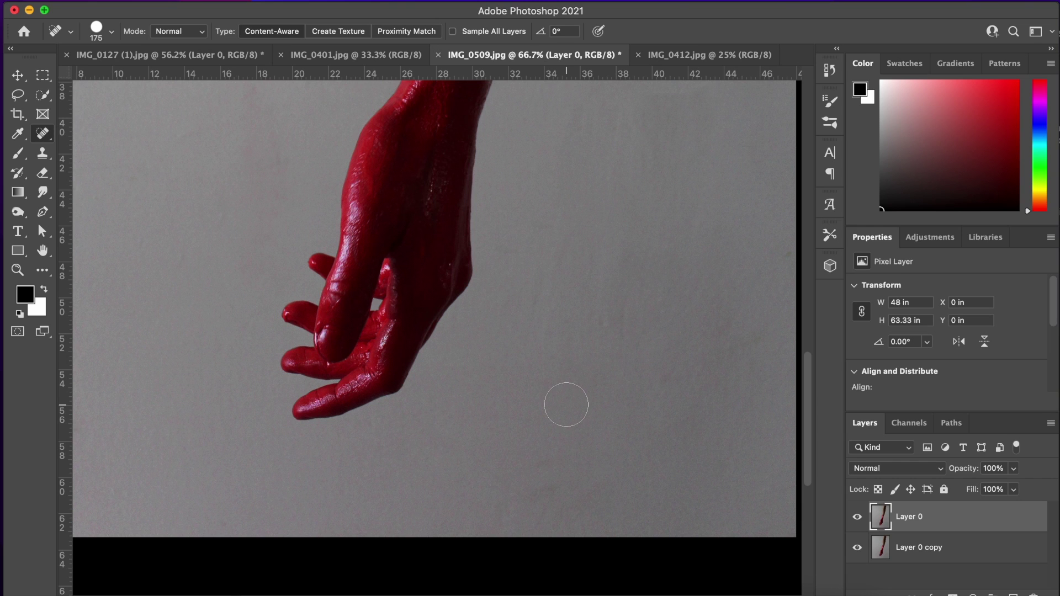
pyautogui.scroll(2, 567, 405)
pyautogui.hscroll(-2, 567, 405)
pyautogui.scroll(2, 566, 404)
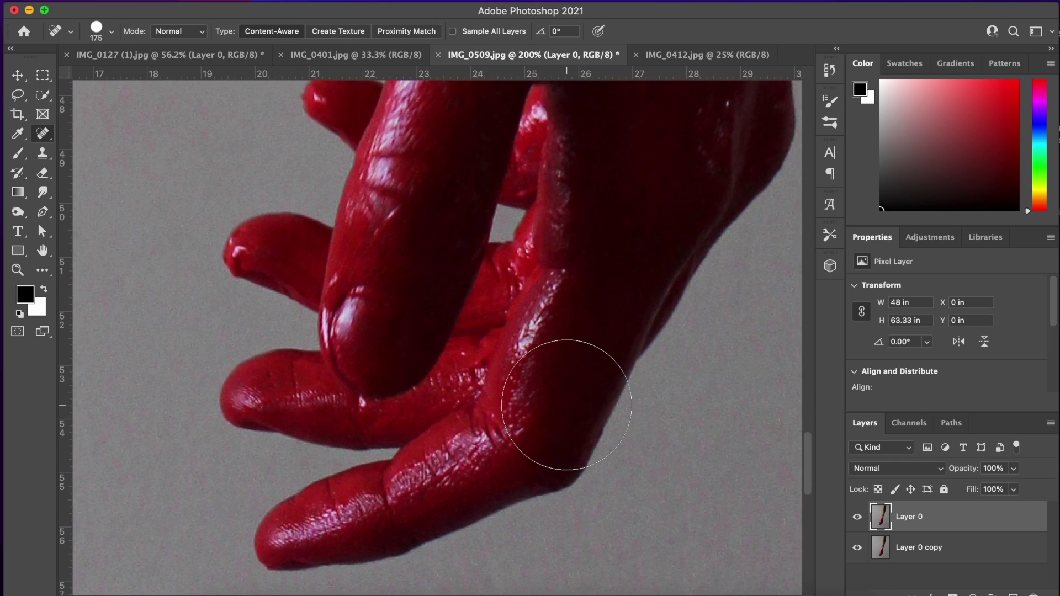
pyautogui.press('[')
pyautogui.press('[')
pyautogui.press('[')
pyautogui.press('[')
pyautogui.press('[')
pyautogui.press('[')
pyautogui.press('[')
pyautogui.press('[')
pyautogui.press('[')
pyautogui.press('[')
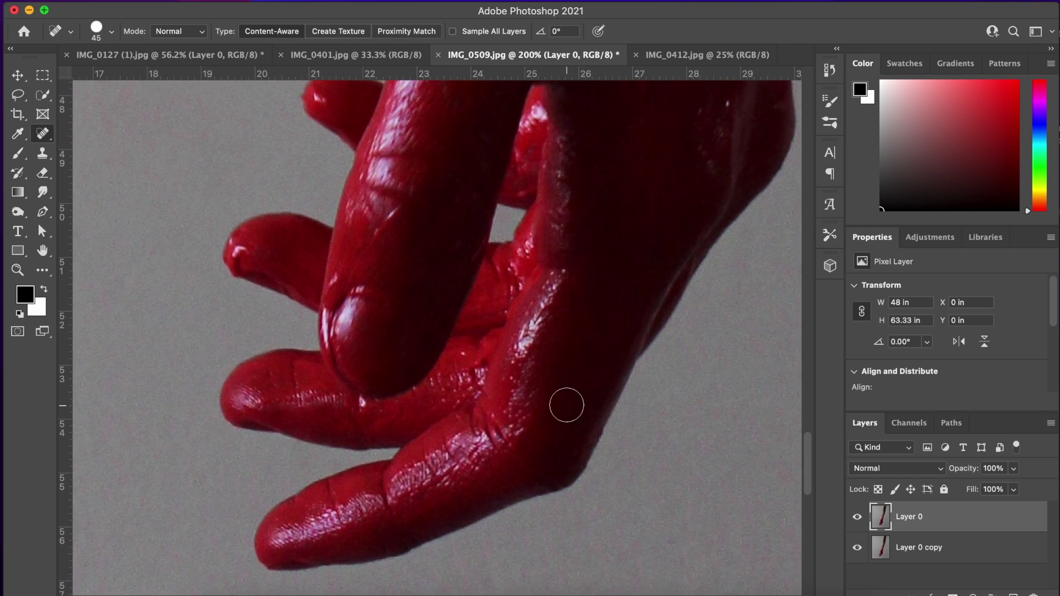
pyautogui.press('[')
pyautogui.press('[')
pyautogui.press('[')
pyautogui.press('[')
pyautogui.click(361, 403)
# Heal the bright spot on the red fingertip just above the thumb tip.
pyautogui.scroll(6, 535, 340)
pyautogui.hscroll(6, 535, 341)
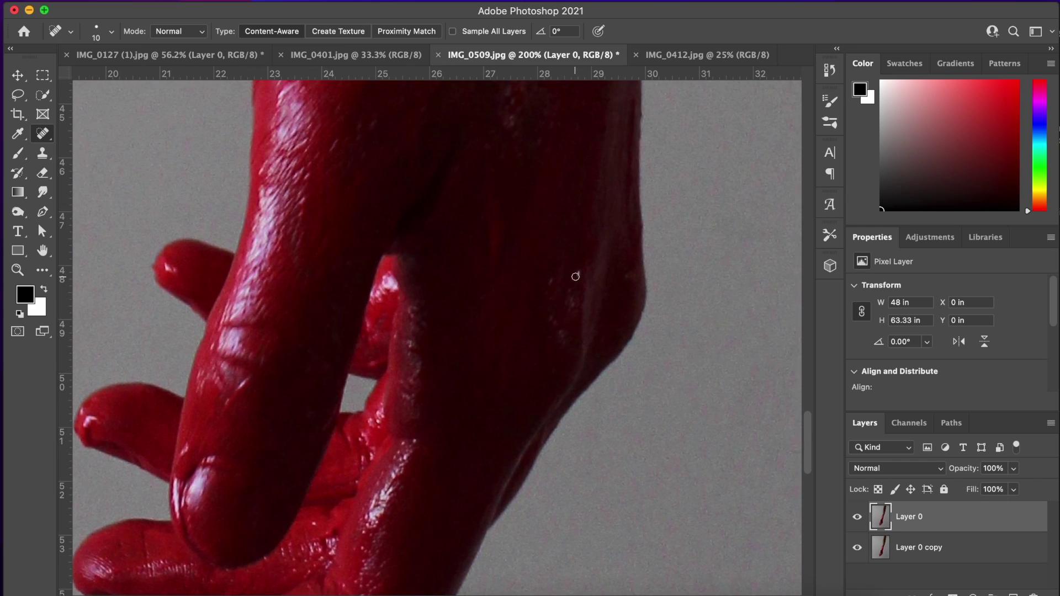
pyautogui.scroll(5, 500, 237)
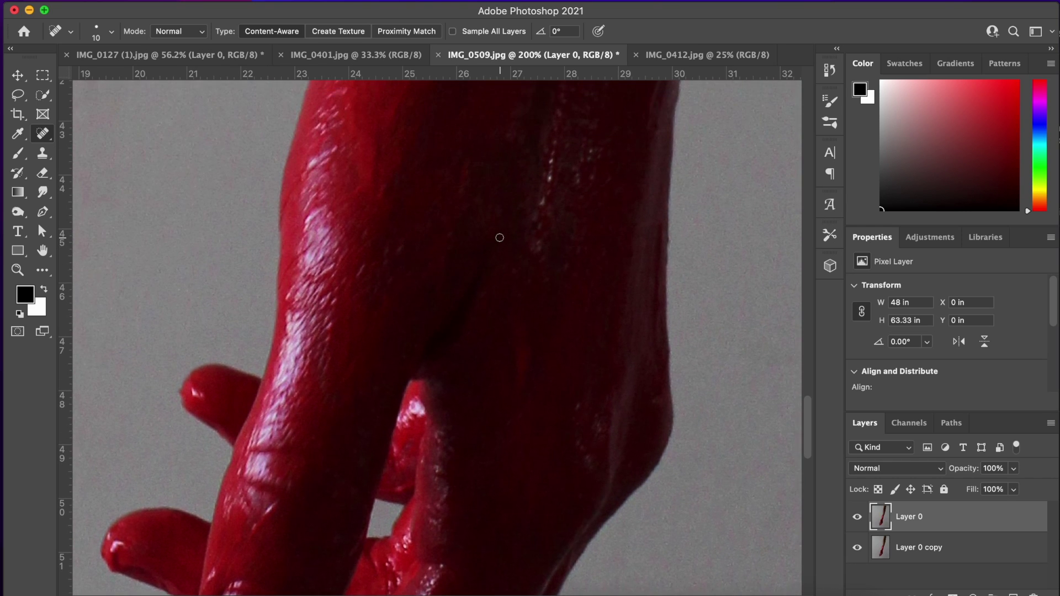
pyautogui.hscroll(2, 500, 238)
pyautogui.scroll(1, 500, 238)
pyautogui.hscroll(1, 500, 237)
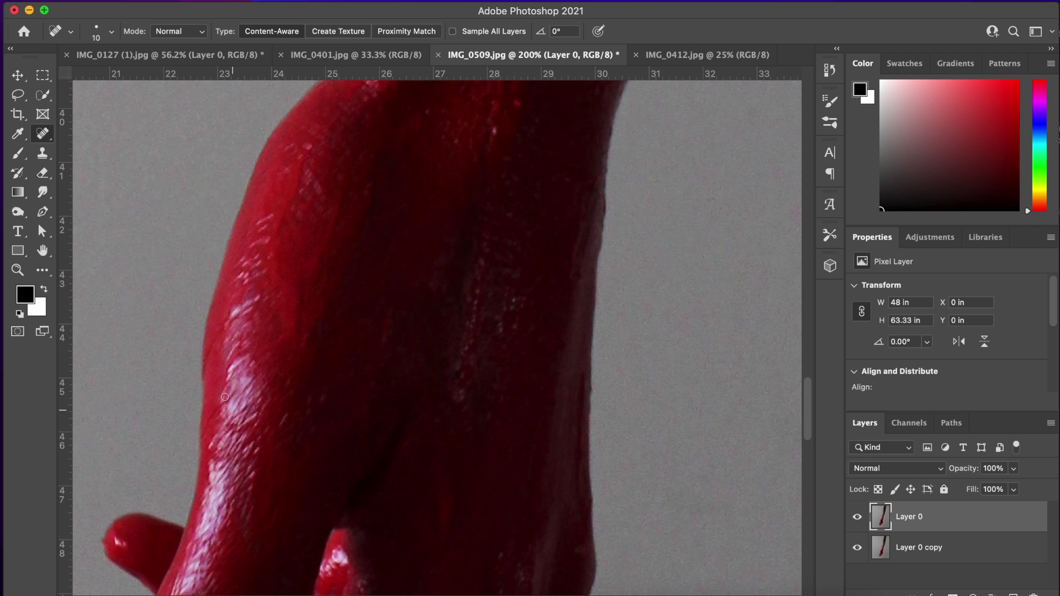
pyautogui.scroll(-5, 225, 398)
pyautogui.scroll(-1, 225, 398)
pyautogui.scroll(-1, 225, 397)
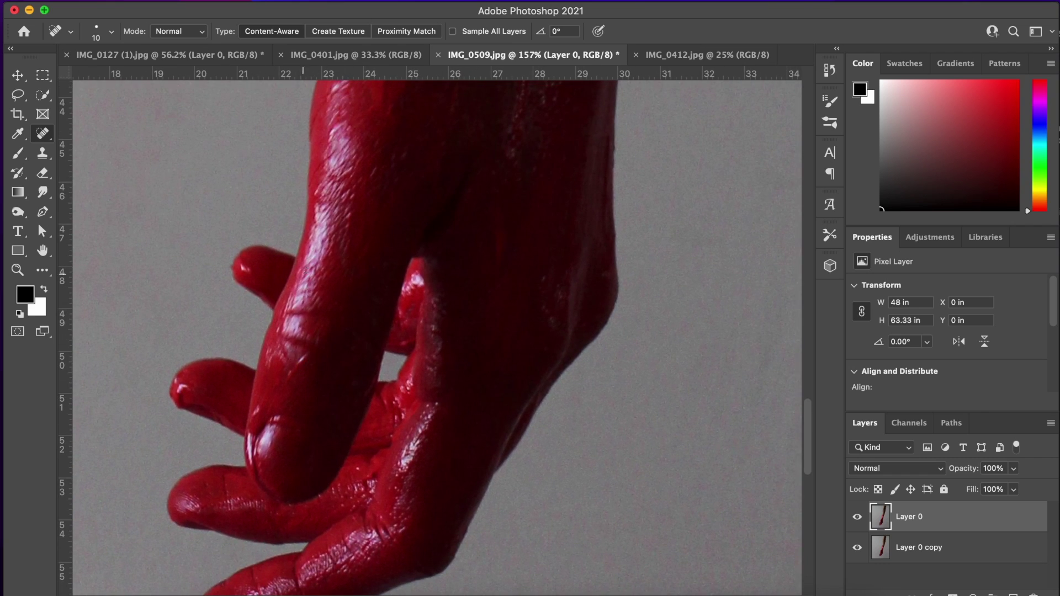
pyautogui.scroll(-3, 401, 401)
pyautogui.hscroll(-2, 401, 401)
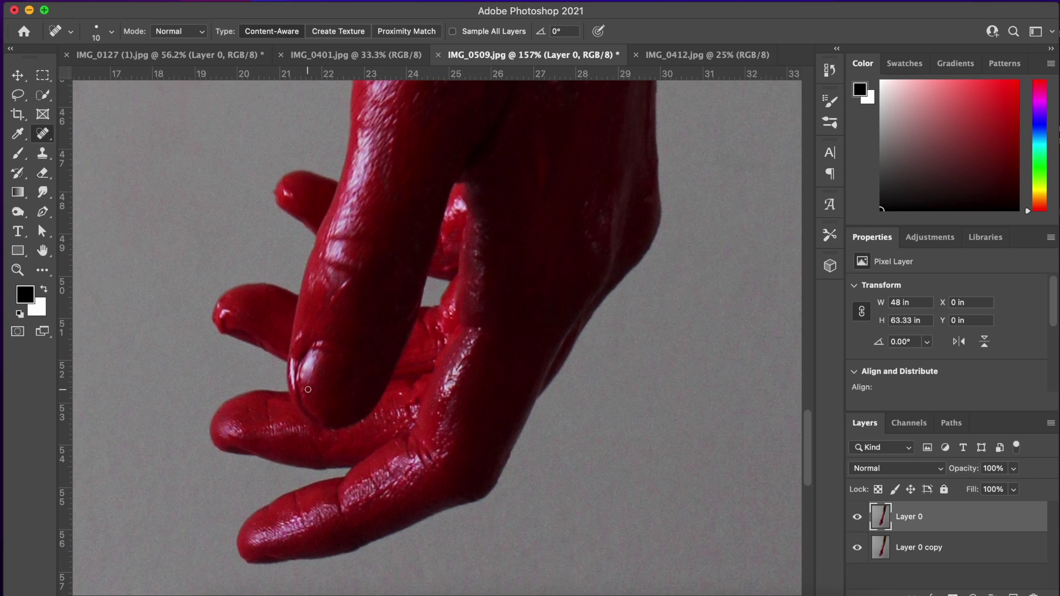
pyautogui.scroll(4, 308, 390)
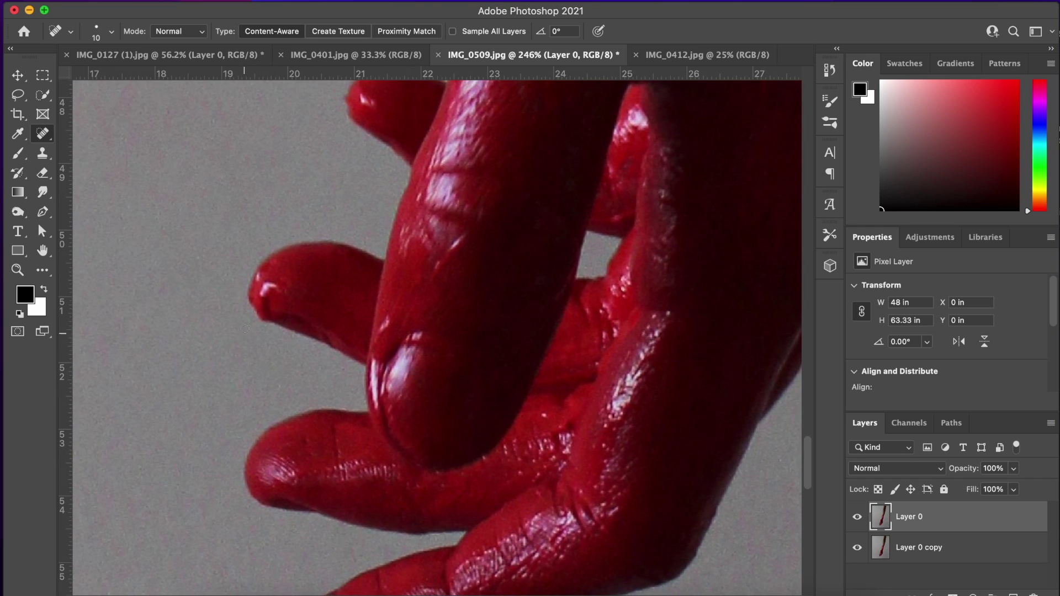
pyautogui.moveTo(263, 302); pyautogui.dragTo(268, 303)
# Heal the small light flecks on the back of the red hand and toward the wrist.
pyautogui.scroll(12, 301, 281)
pyautogui.hscroll(15, 301, 282)
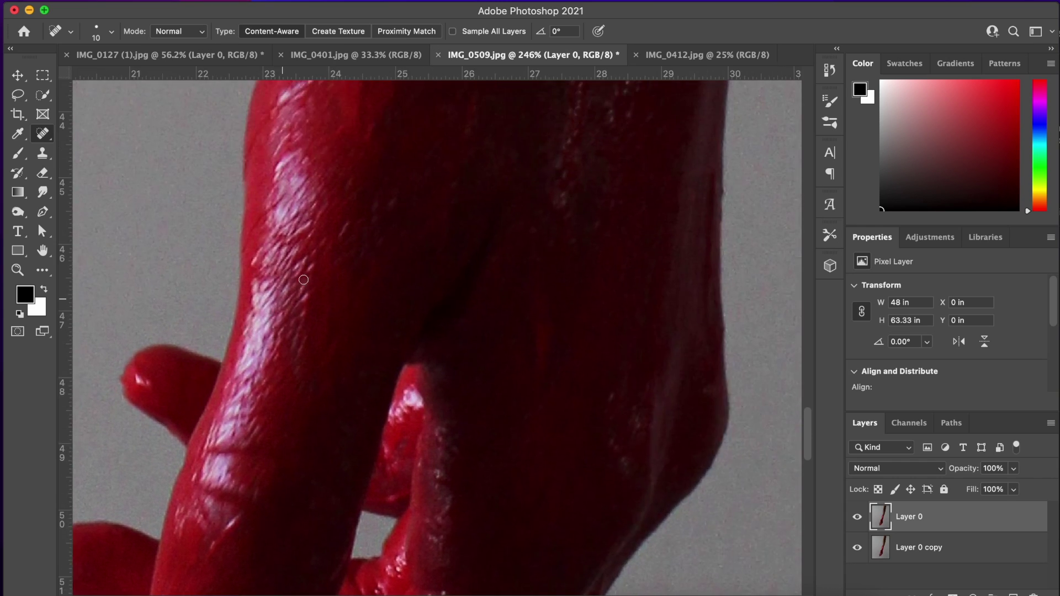
pyautogui.moveTo(435, 255)
pyautogui.mouseDown()
pyautogui.moveTo(434, 197)
pyautogui.moveTo(421, 254)
pyautogui.moveTo(422, 208)
pyautogui.moveTo(425, 263)
pyautogui.mouseUp()
pyautogui.scroll(6, 424, 265)
pyautogui.hscroll(2, 423, 265)
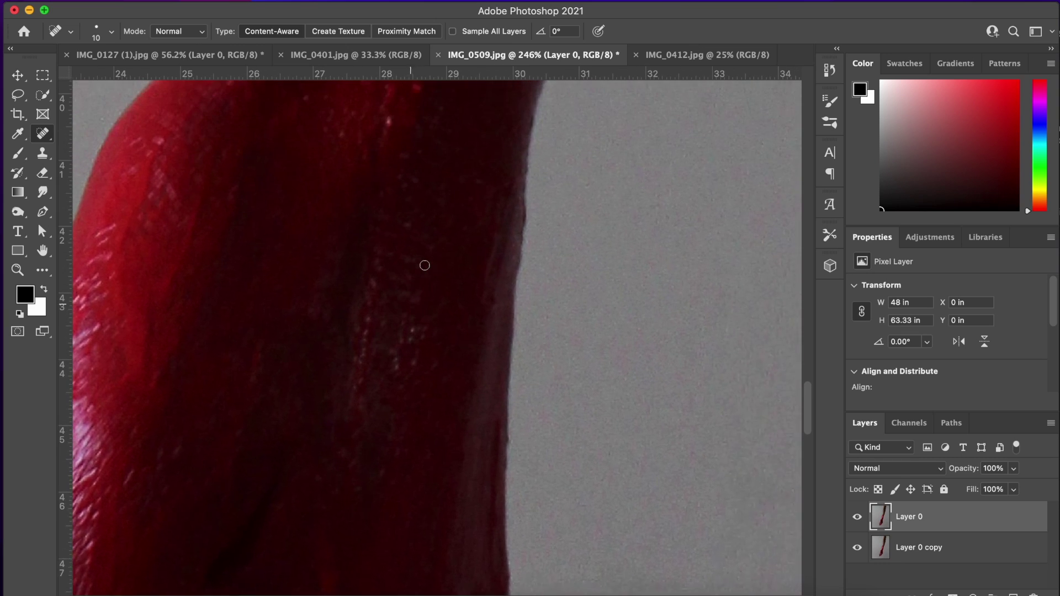
pyautogui.click(367, 229)
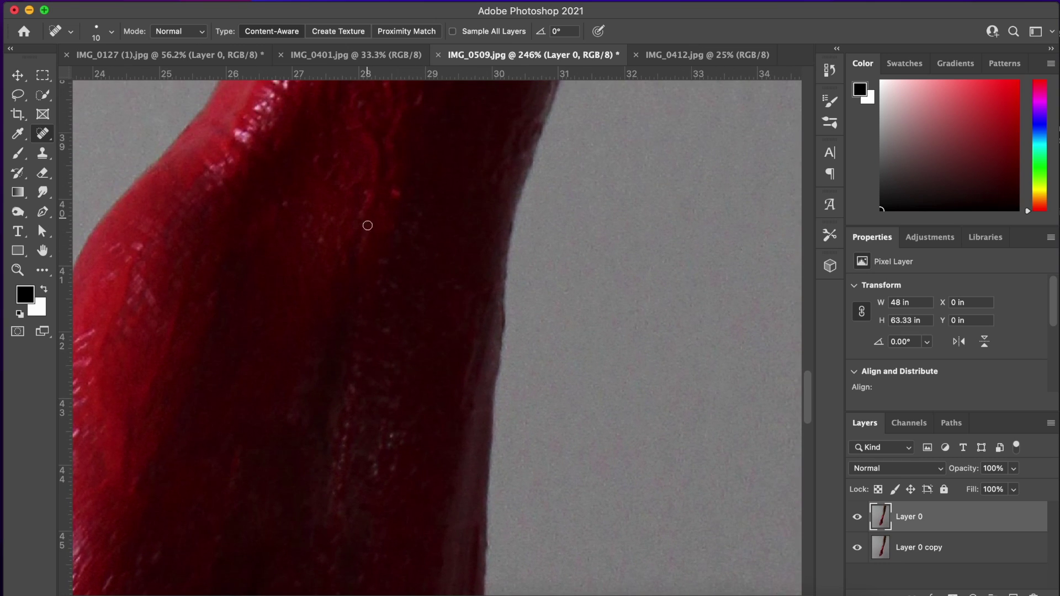
pyautogui.moveTo(393, 438); pyautogui.dragTo(393, 431)
pyautogui.scroll(5, 395, 468)
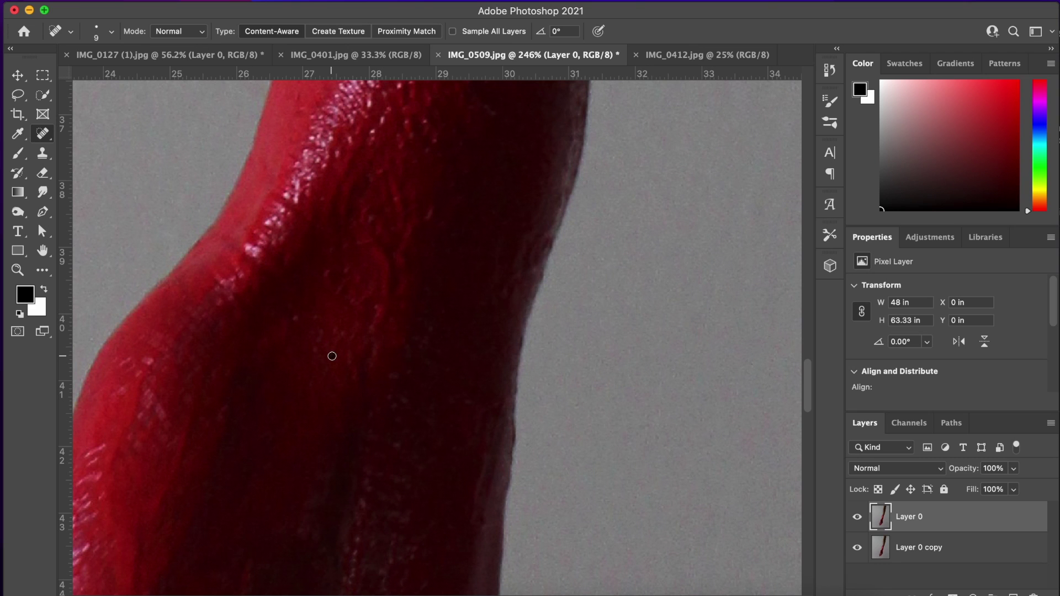
pyautogui.scroll(10, 332, 356)
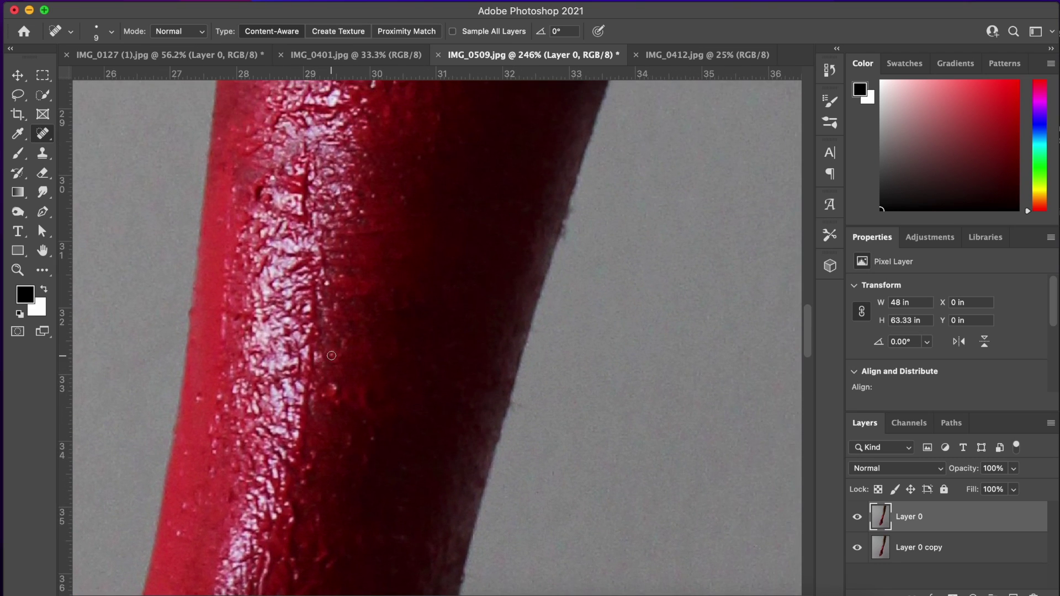
pyautogui.press('super+0')
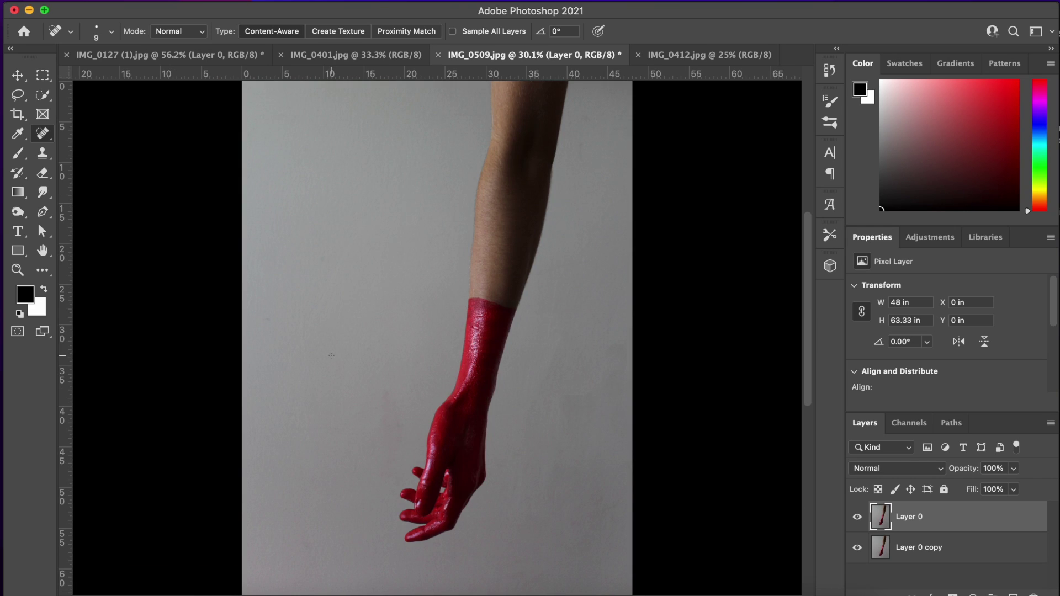
# Try a narrow crop around the arm, rotated so that the arm hangs vertically.
pyautogui.press('c')
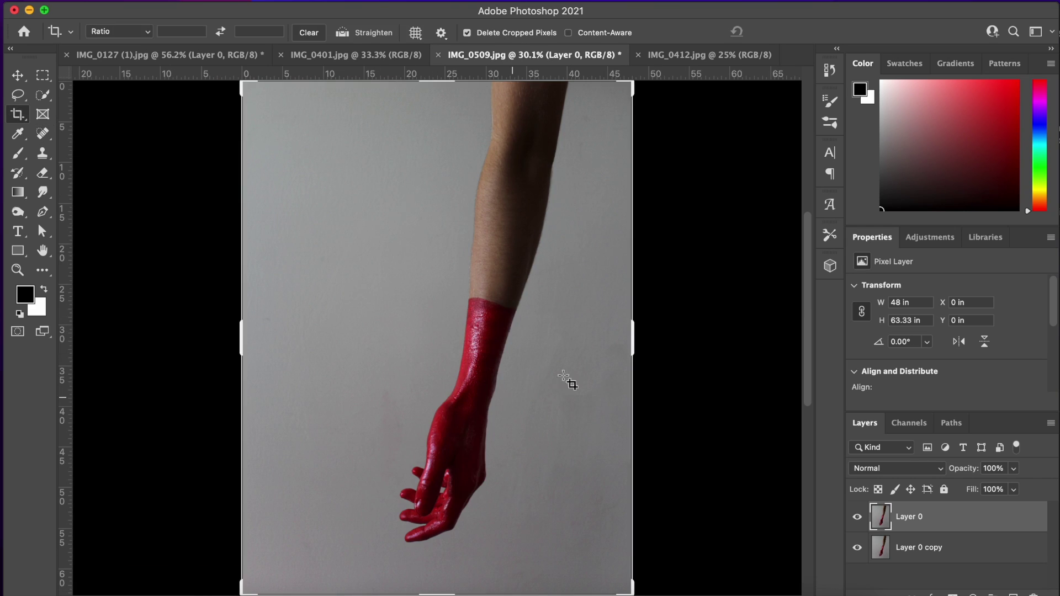
pyautogui.moveTo(632, 343)
pyautogui.mouseDown()
pyautogui.moveTo(602, 348)
pyautogui.moveTo(700, 343)
pyautogui.moveTo(563, 350)
pyautogui.moveTo(615, 343)
pyautogui.mouseUp()
pyautogui.moveTo(260, 348); pyautogui.dragTo(302, 342)
pyautogui.moveTo(393, 337); pyautogui.dragTo(447, 334)
pyautogui.moveTo(588, 324); pyautogui.dragTo(580, 293)
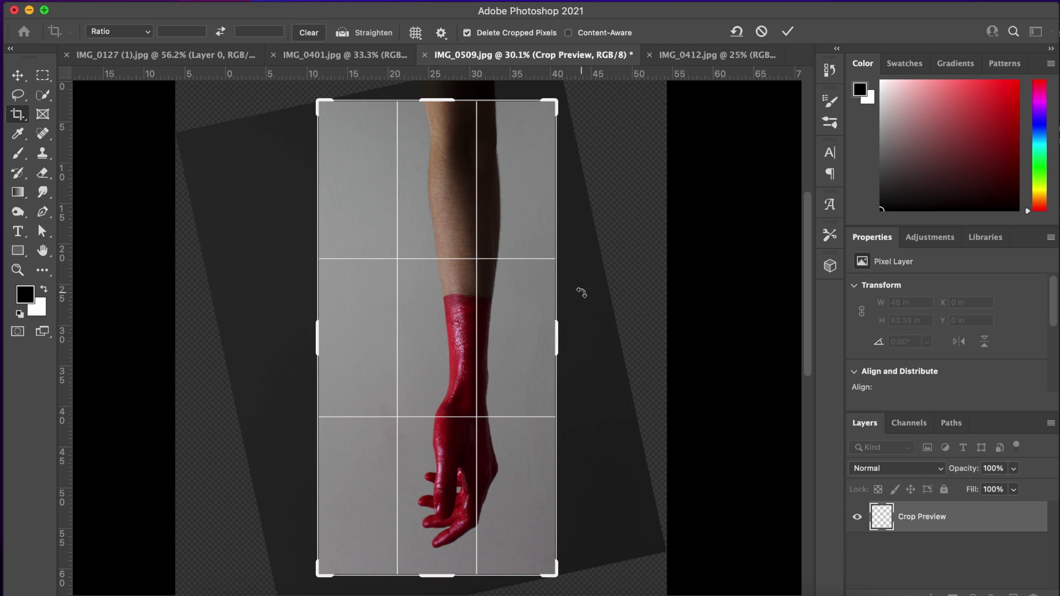
pyautogui.moveTo(534, 329); pyautogui.dragTo(520, 331)
pyautogui.press('Return')
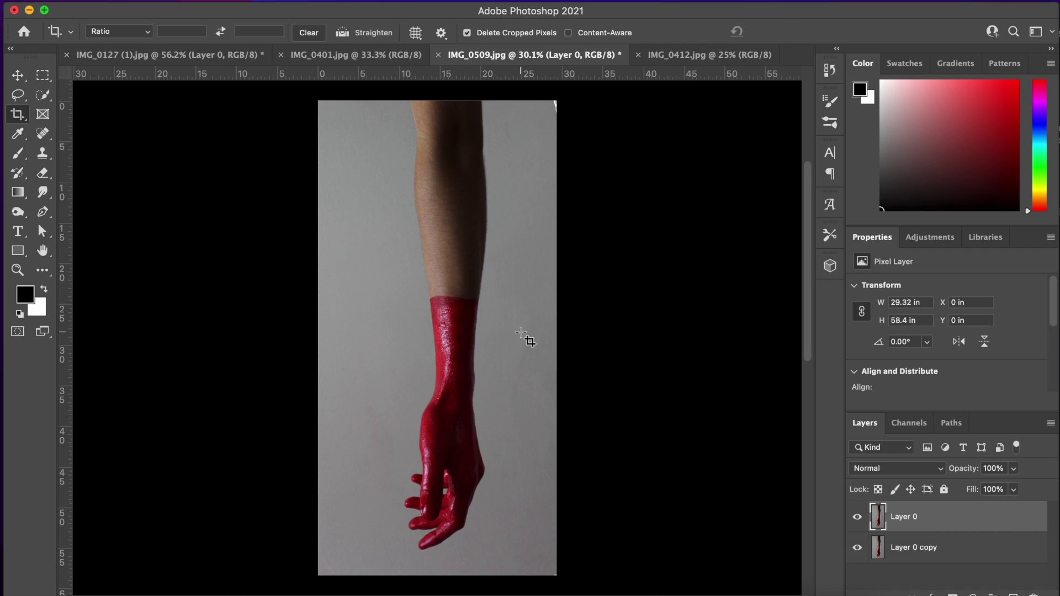
pyautogui.press('super+z')
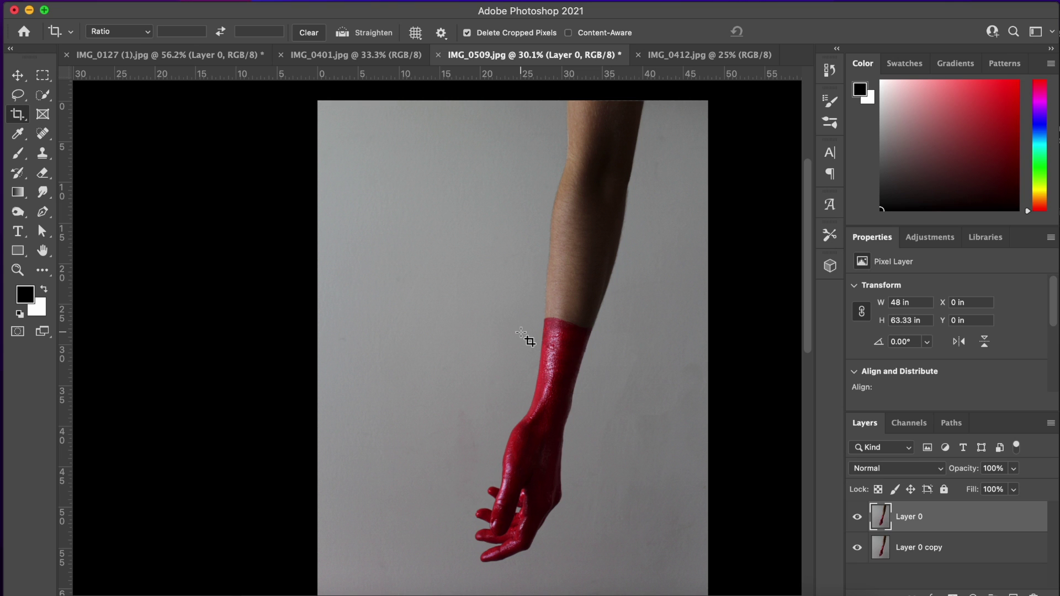
# Crop the photo to about 38.31 × 62 in without rotation, trimming most of the wall on the arm's outer side.
pyautogui.press('v')
pyautogui.press('c')
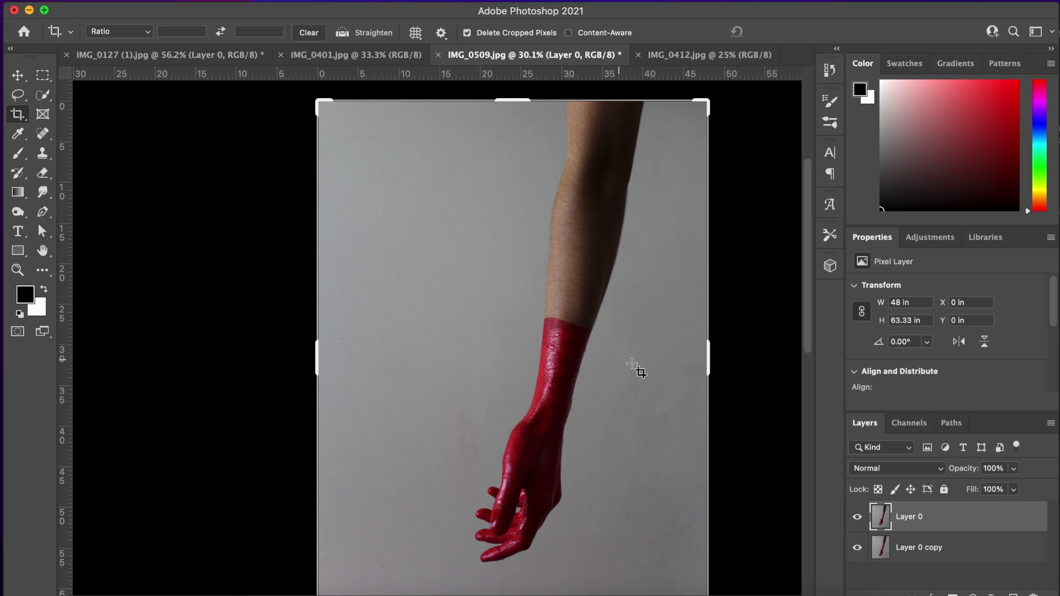
pyautogui.moveTo(700, 359); pyautogui.dragTo(674, 357)
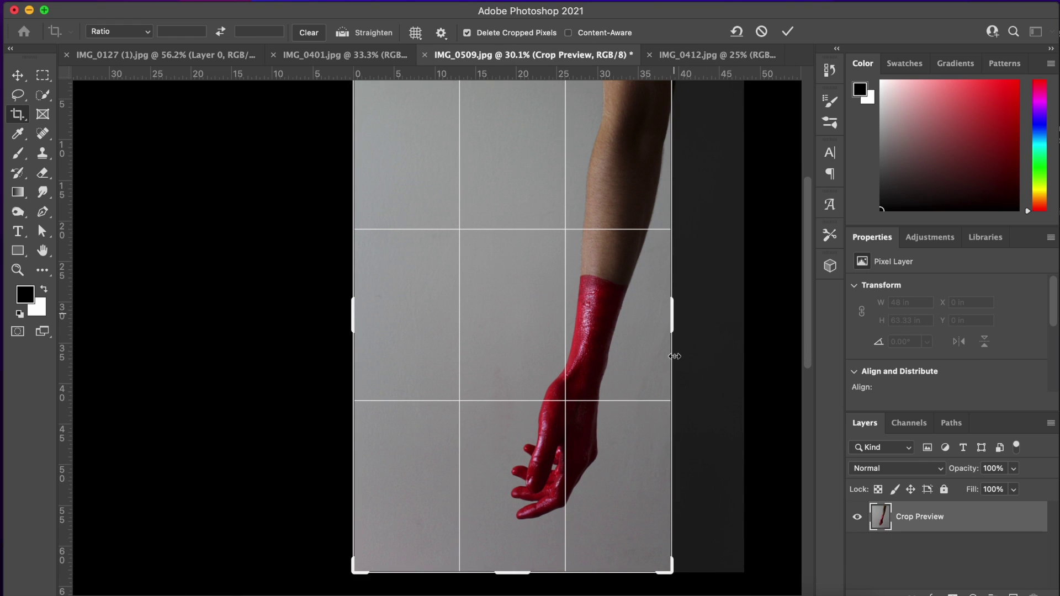
pyautogui.moveTo(700, 137); pyautogui.dragTo(688, 124)
pyautogui.press('Return')
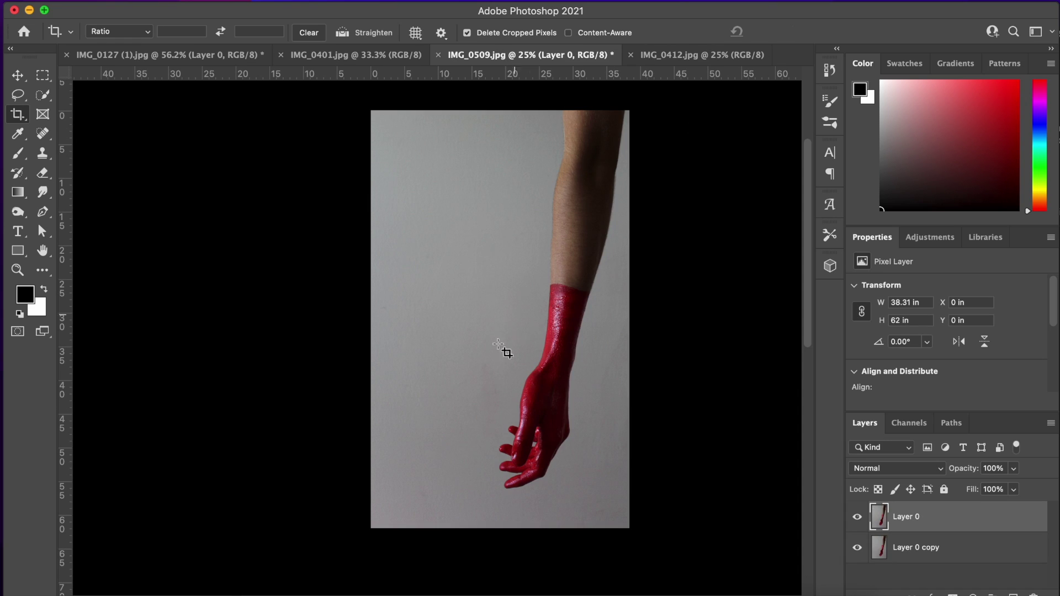
# Duplicate the retouched photo layer, keeping the copy beneath it and Layer 0 active on top.
pyautogui.press('v')
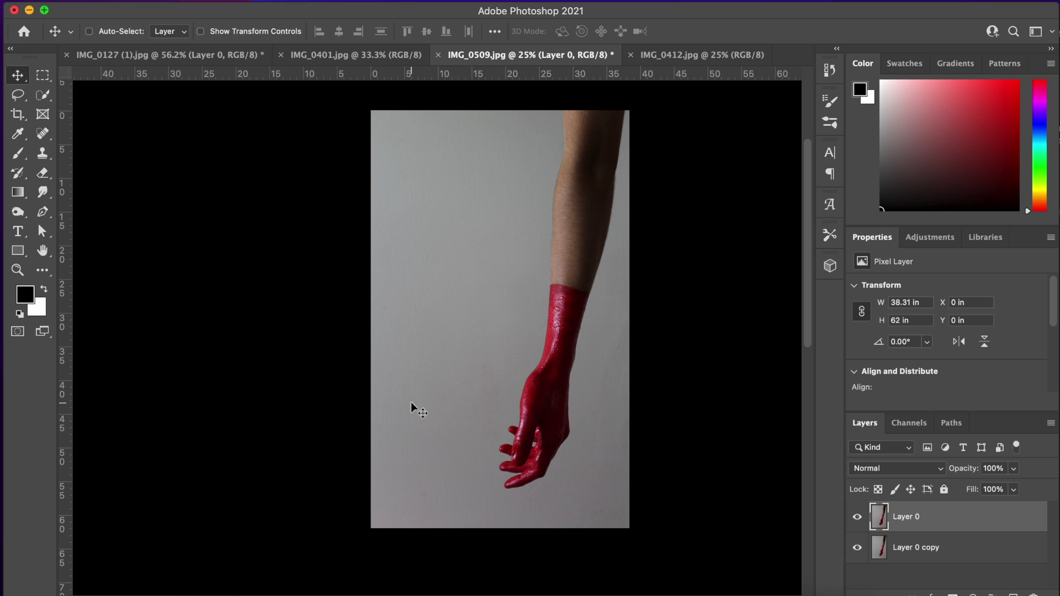
pyautogui.press('super+equal')
pyautogui.hscroll(5, 411, 401)
pyautogui.press('super+0')
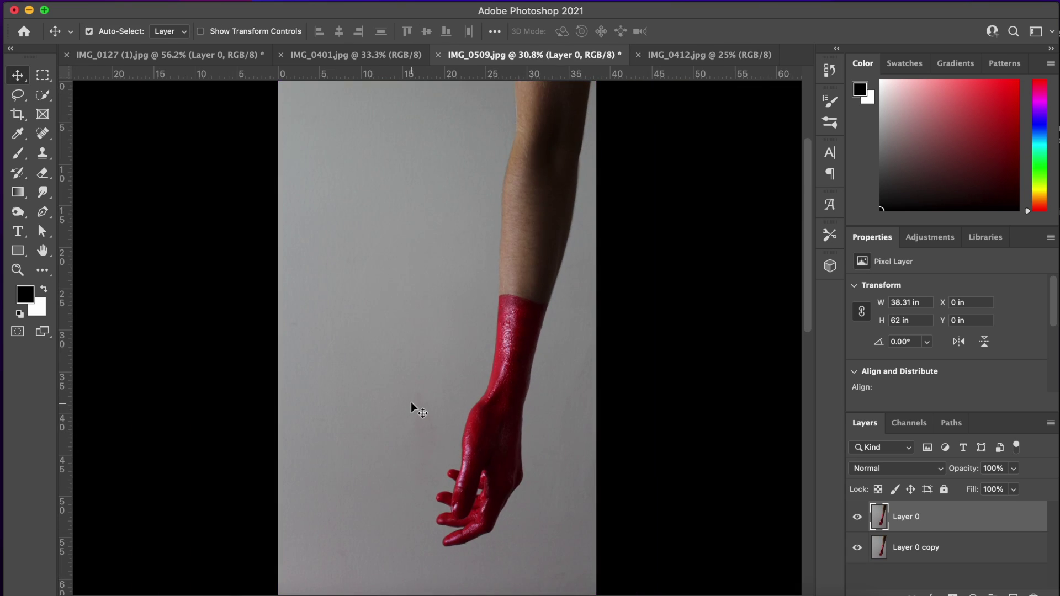
pyautogui.press('super+minus')
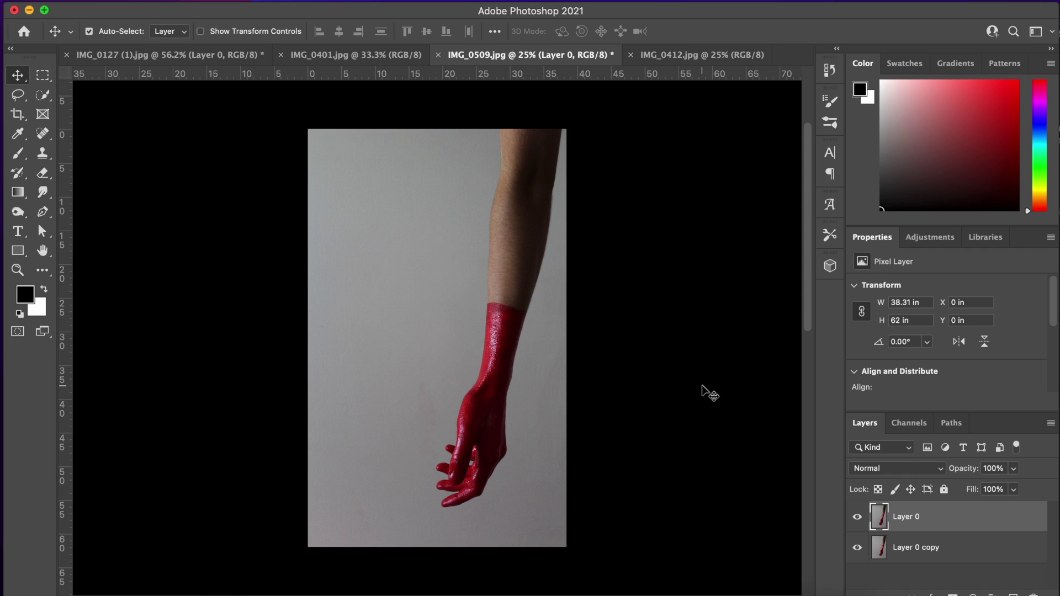
pyautogui.press('super+j')
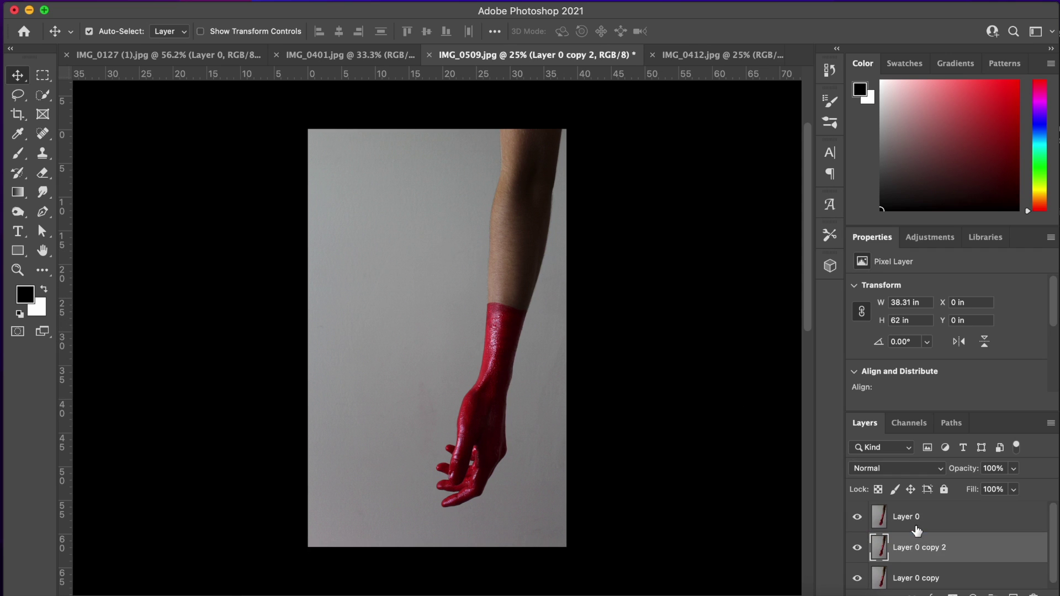
# Select the entire red-painted hand and wrist up to the paint line with the Quick Selection tool at size 45.
pyautogui.press('e')
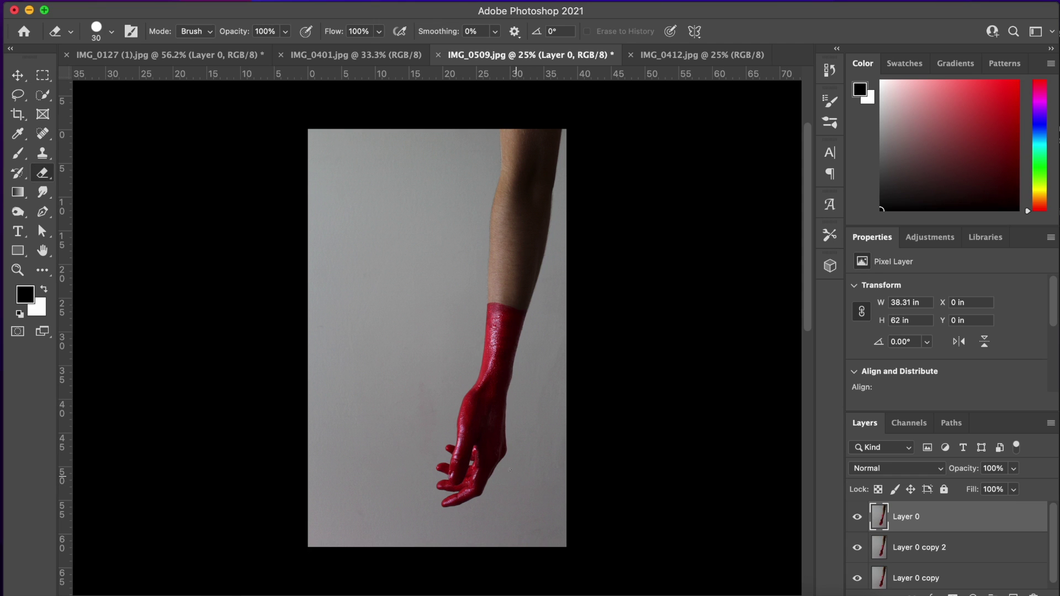
pyautogui.press('super+equal')
pyautogui.press('super+equal')
pyautogui.press('super+equal')
pyautogui.scroll(-10, 485, 451)
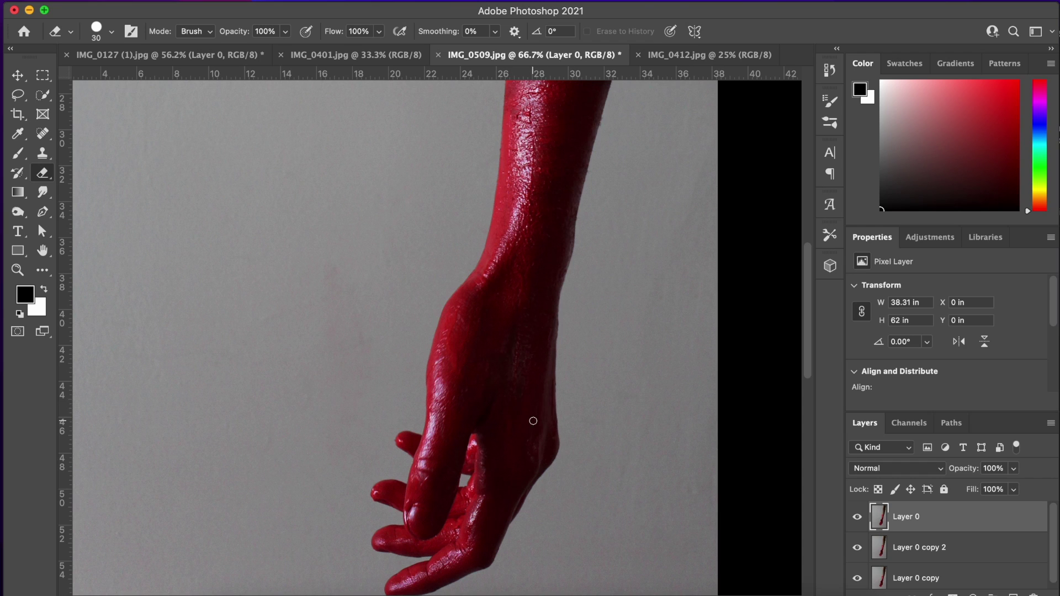
pyautogui.press('w')
pyautogui.scroll(-3, 483, 521)
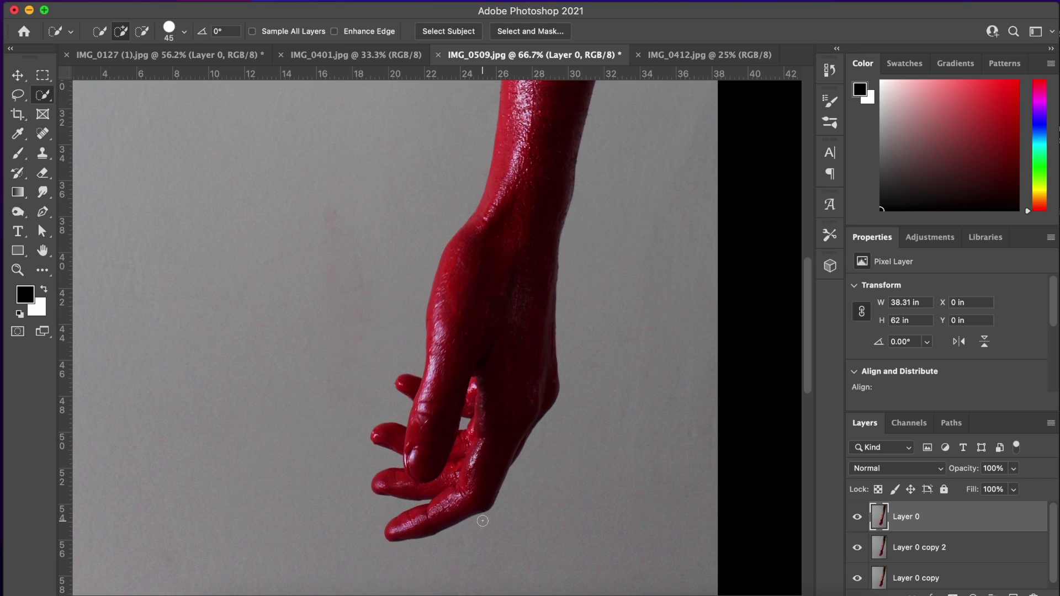
pyautogui.moveTo(419, 528)
pyautogui.mouseDown()
pyautogui.moveTo(461, 498)
pyautogui.moveTo(511, 336)
pyautogui.mouseUp()
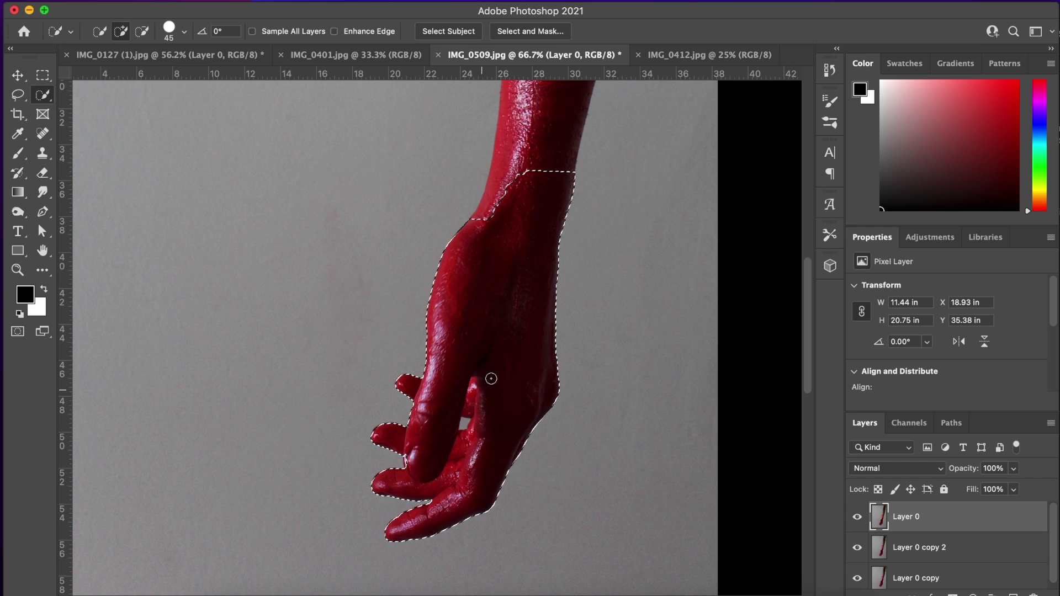
pyautogui.scroll(5, 505, 331)
pyautogui.moveTo(505, 331)
pyautogui.mouseDown()
pyautogui.moveTo(519, 191)
pyautogui.moveTo(525, 289)
pyautogui.mouseUp()
pyautogui.scroll(-5, 525, 293)
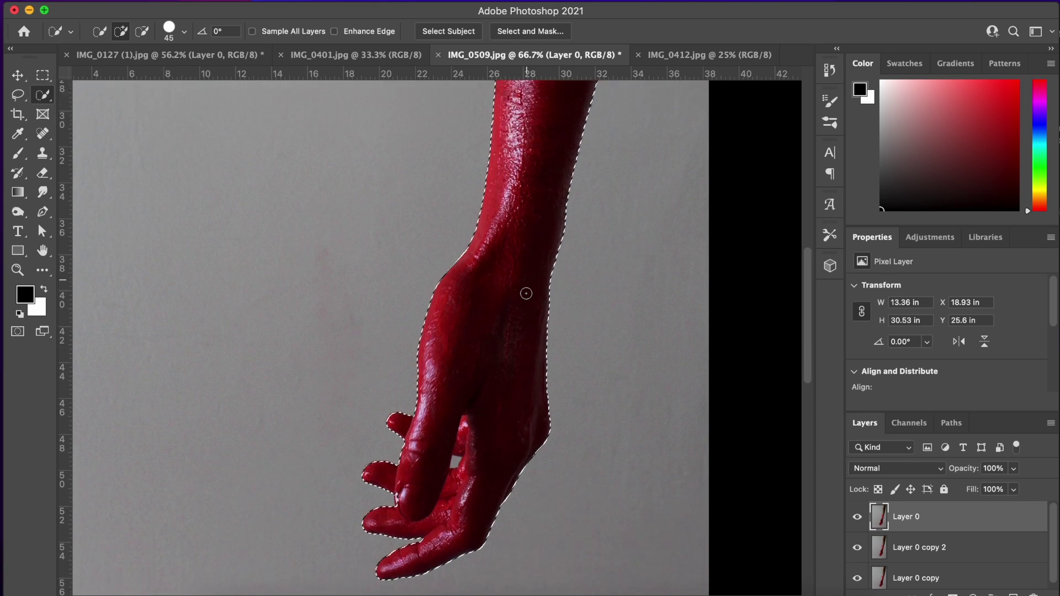
# Add the missed sliver along the thumb tip to the selection and check its edge around the fingers and hand.
pyautogui.scroll(-2, 526, 293)
pyautogui.scroll(6, 526, 293)
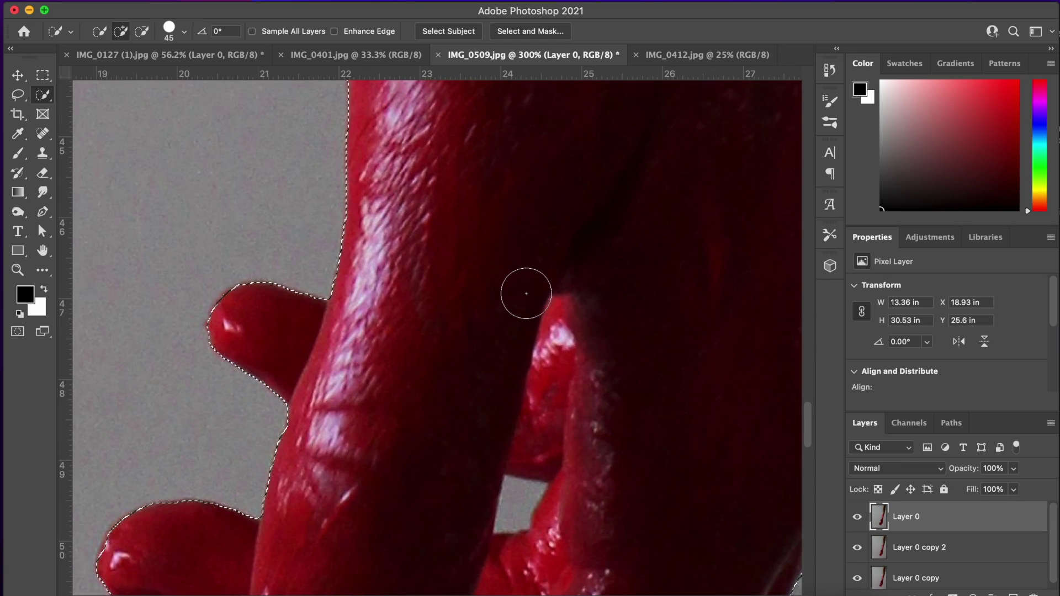
pyautogui.scroll(-3, 527, 294)
pyautogui.hscroll(-1, 526, 293)
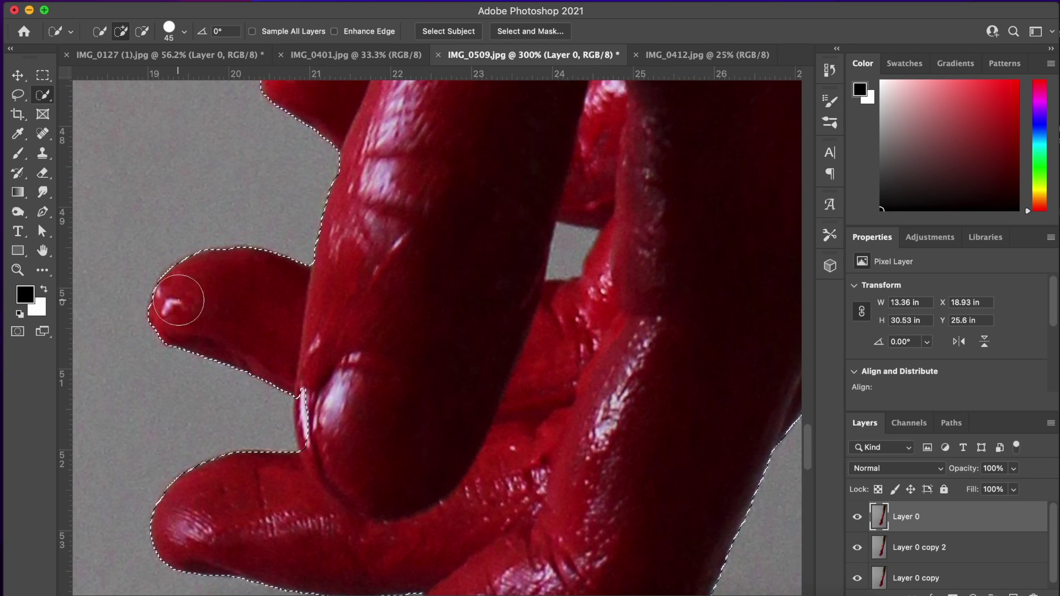
pyautogui.scroll(-4, 236, 325)
pyautogui.hscroll(1, 236, 326)
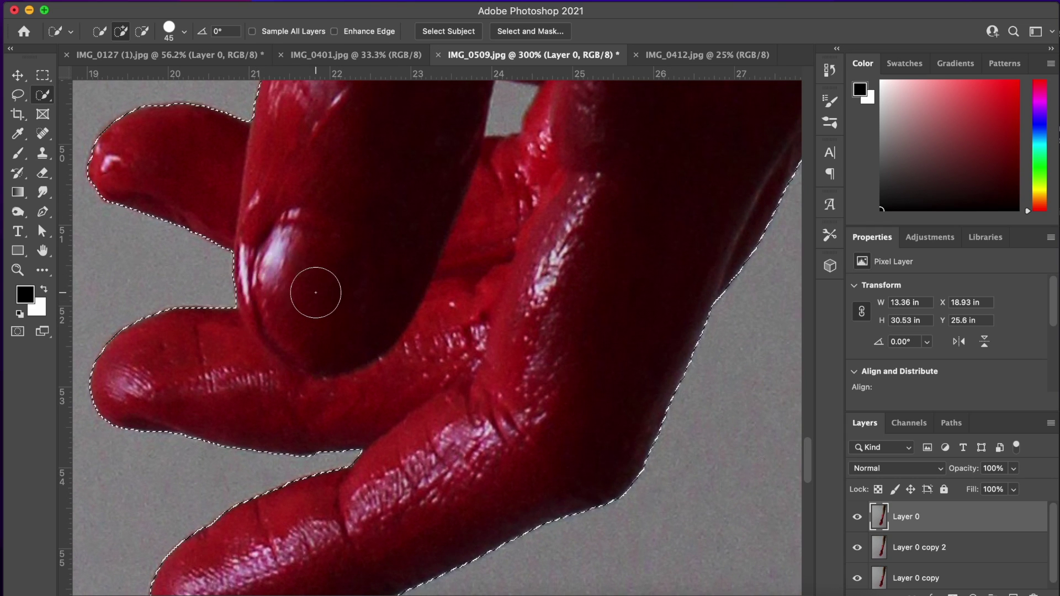
pyautogui.hscroll(4, 319, 291)
pyautogui.scroll(2, 320, 291)
pyautogui.scroll(10, 315, 292)
pyautogui.hscroll(2, 315, 292)
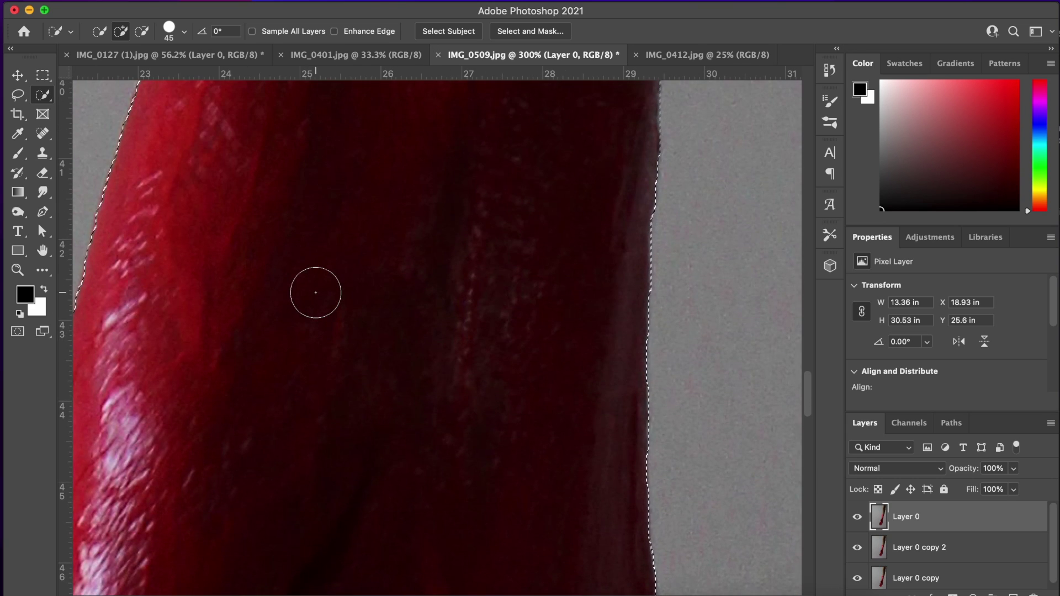
# Subtract the patch of wall enclosed between the fingers and palm from the selection with the Quick Selection tool at size 10.
pyautogui.scroll(5, 315, 292)
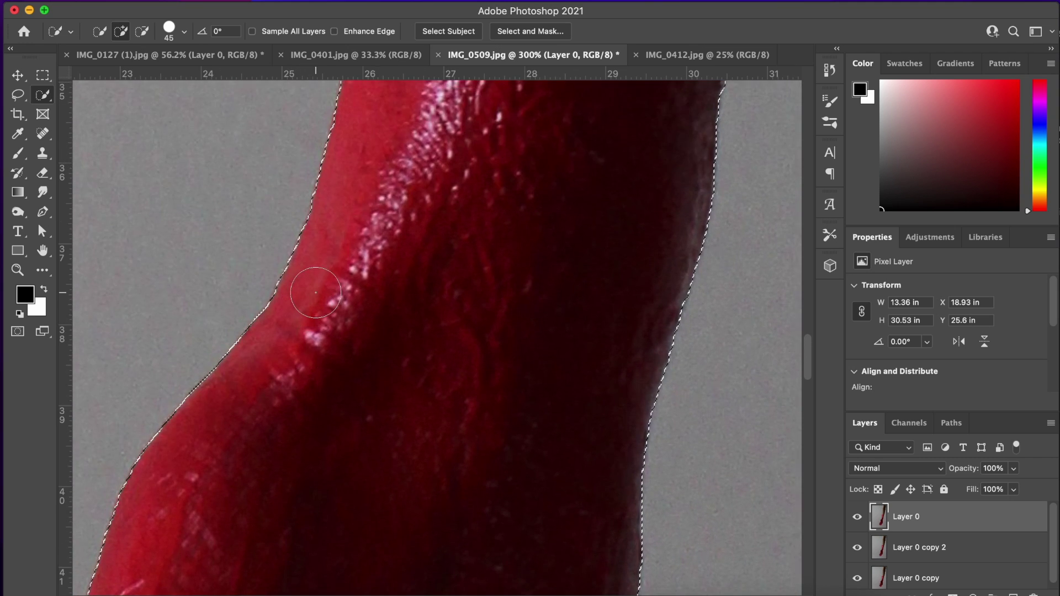
pyautogui.scroll(2, 316, 293)
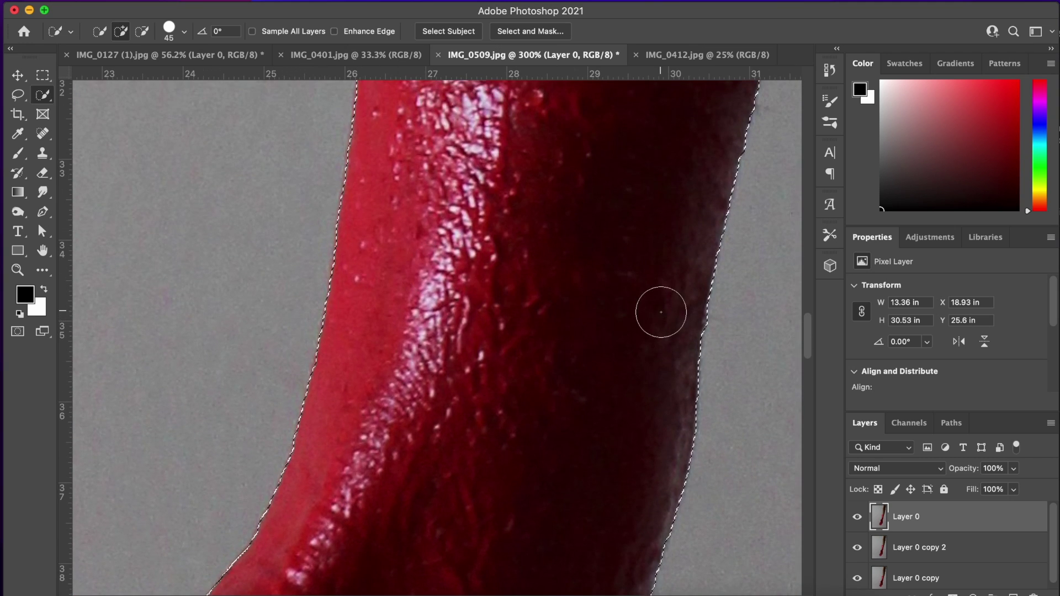
pyautogui.scroll(8, 653, 345)
pyautogui.hscroll(2, 653, 346)
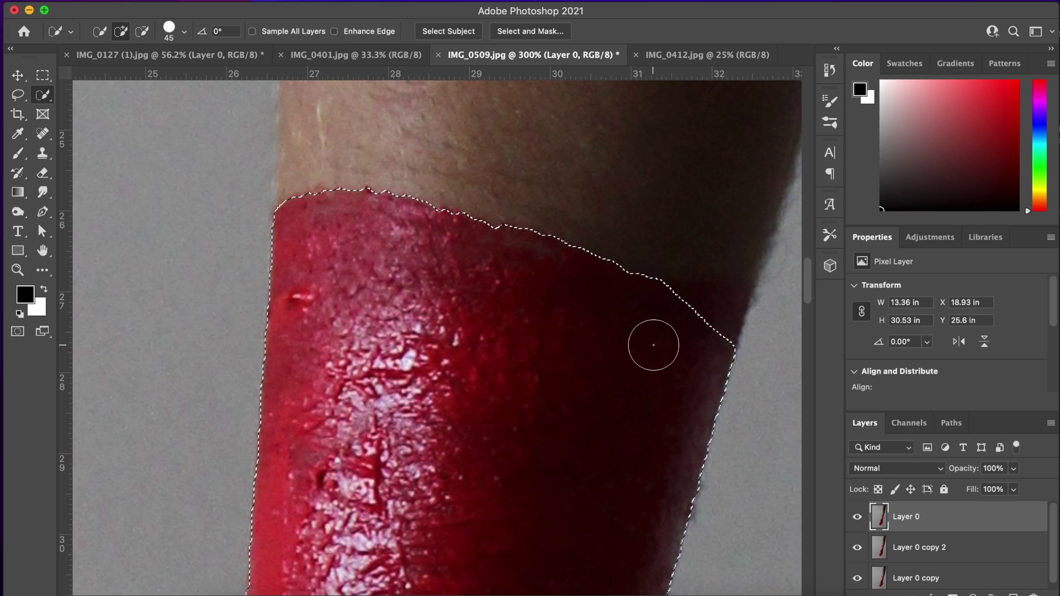
pyautogui.scroll(-1, 653, 343)
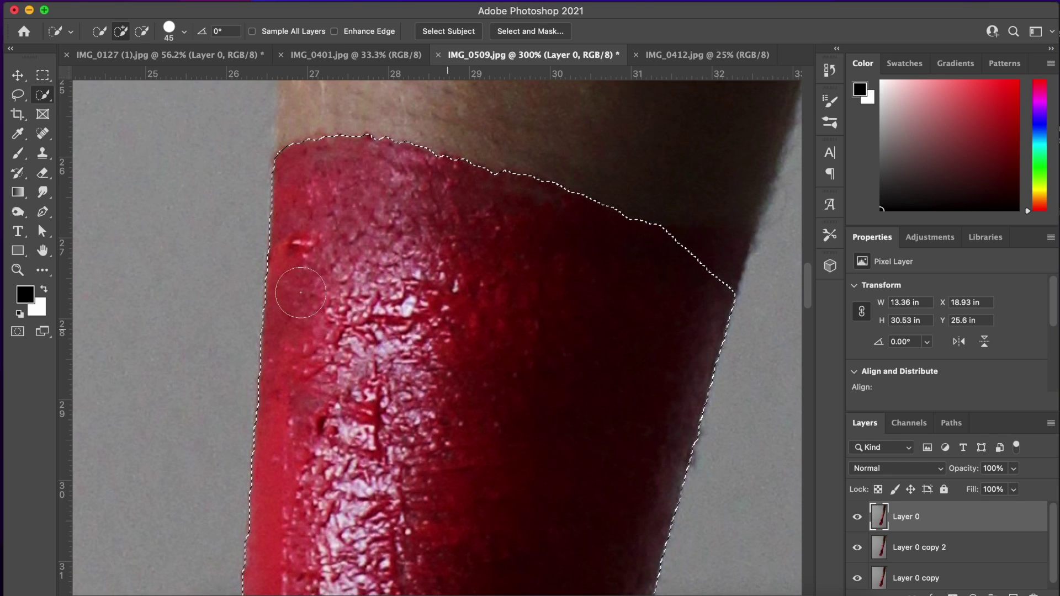
pyautogui.click(142, 31)
pyautogui.scroll(-20, 373, 255)
pyautogui.hscroll(-8, 373, 255)
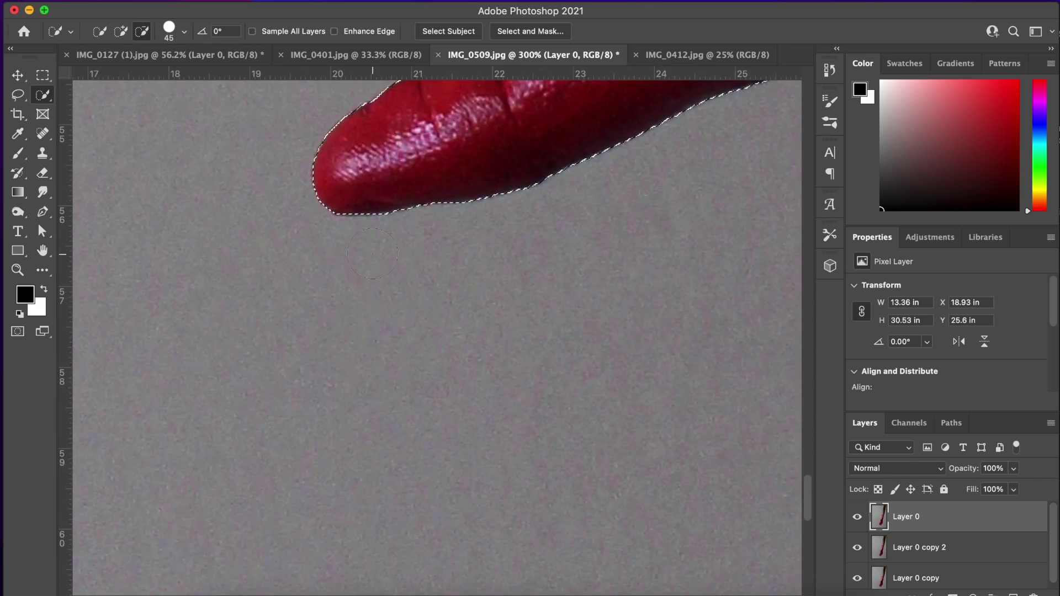
pyautogui.scroll(3, 373, 255)
pyautogui.hscroll(2, 373, 255)
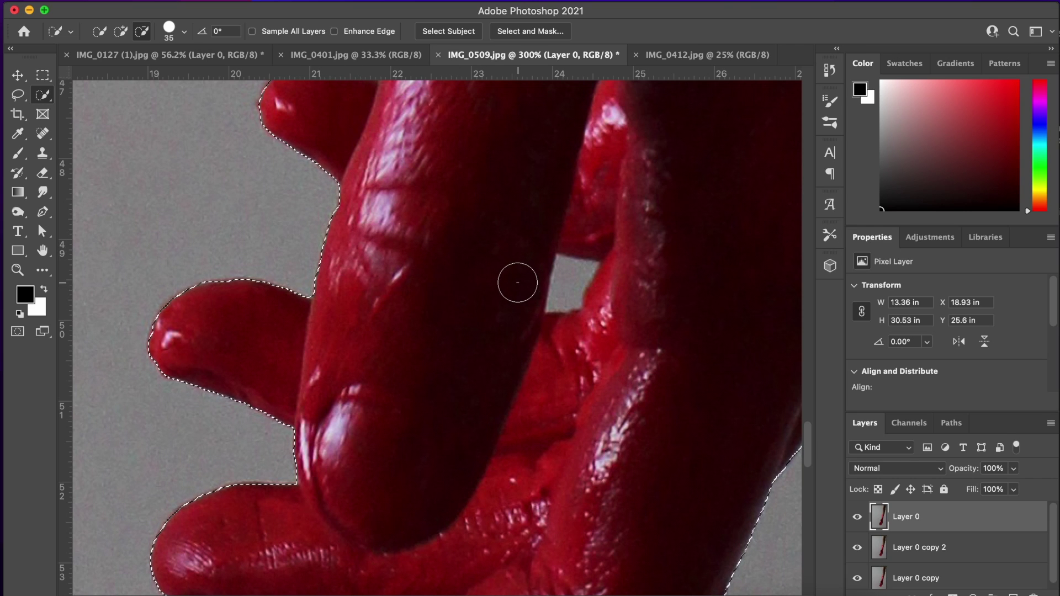
pyautogui.press('[')
pyautogui.press('[')
pyautogui.press('[')
pyautogui.press('[')
pyautogui.click(569, 284)
pyautogui.scroll(-10, 568, 287)
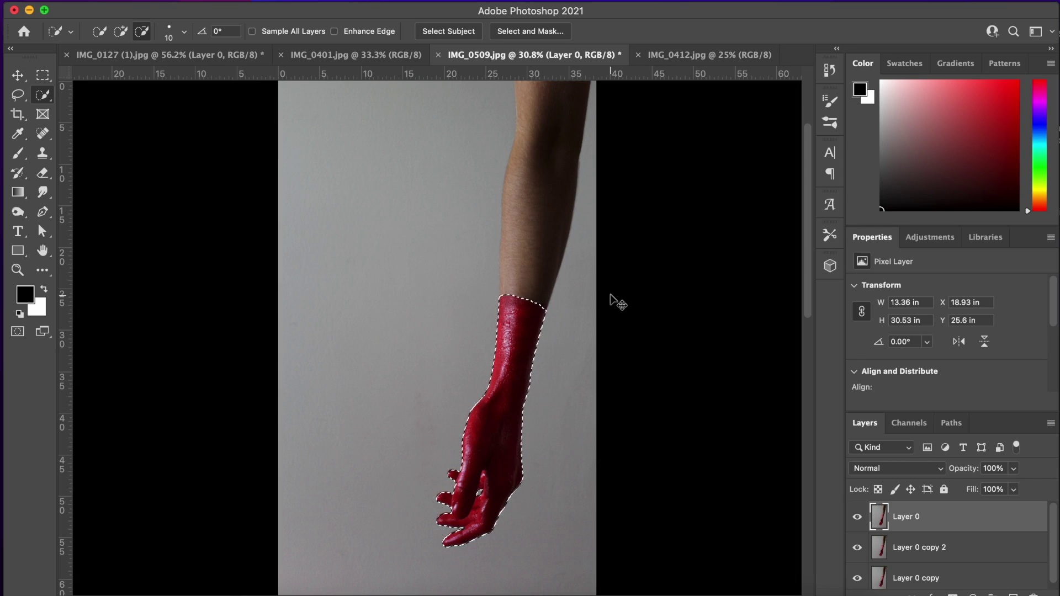
# Copy the selected red hand onto its own layer and check the cutout by hiding and reshowing the layers beneath.
pyautogui.press('super+j')
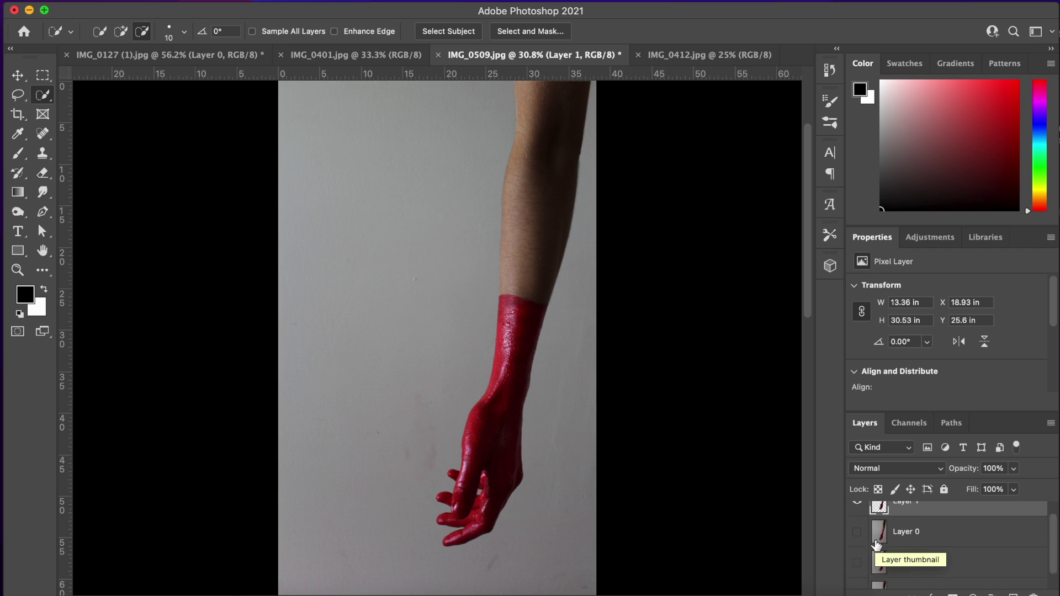
pyautogui.scroll(-1, 877, 547)
pyautogui.click(857, 575)
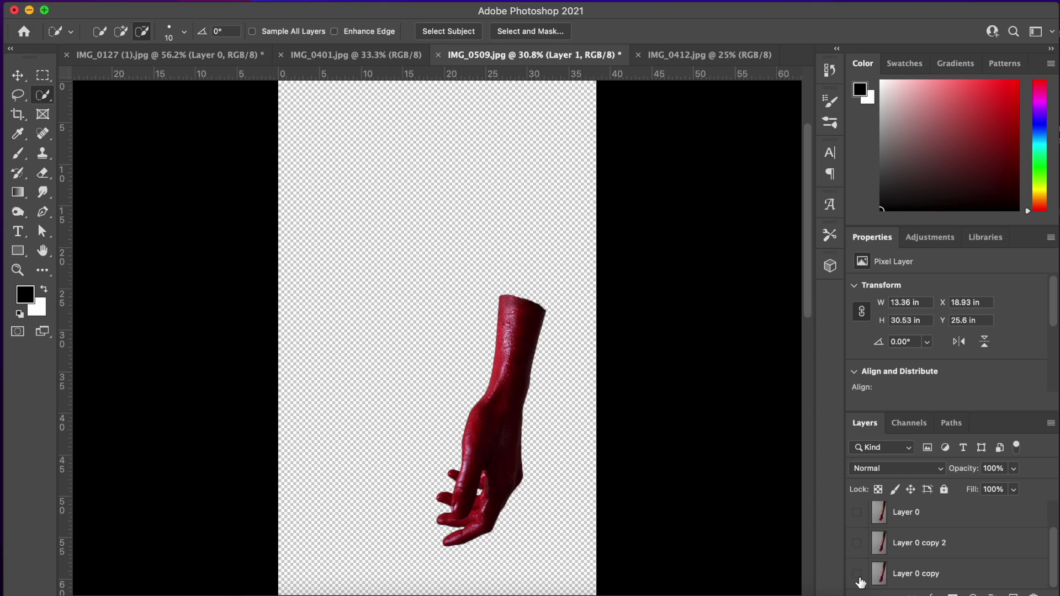
pyautogui.click(857, 574)
pyautogui.click(857, 524)
pyautogui.click(858, 541)
pyautogui.scroll(1, 860, 543)
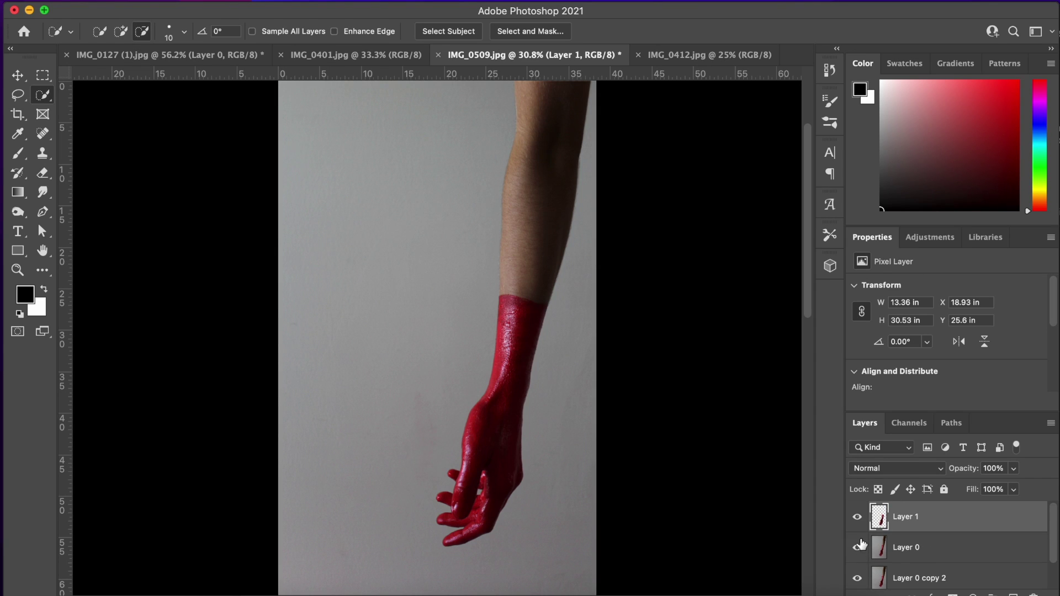
# Add a Black & White adjustment layer directly above Layer 0, under the red hand layer.
pyautogui.press('v')
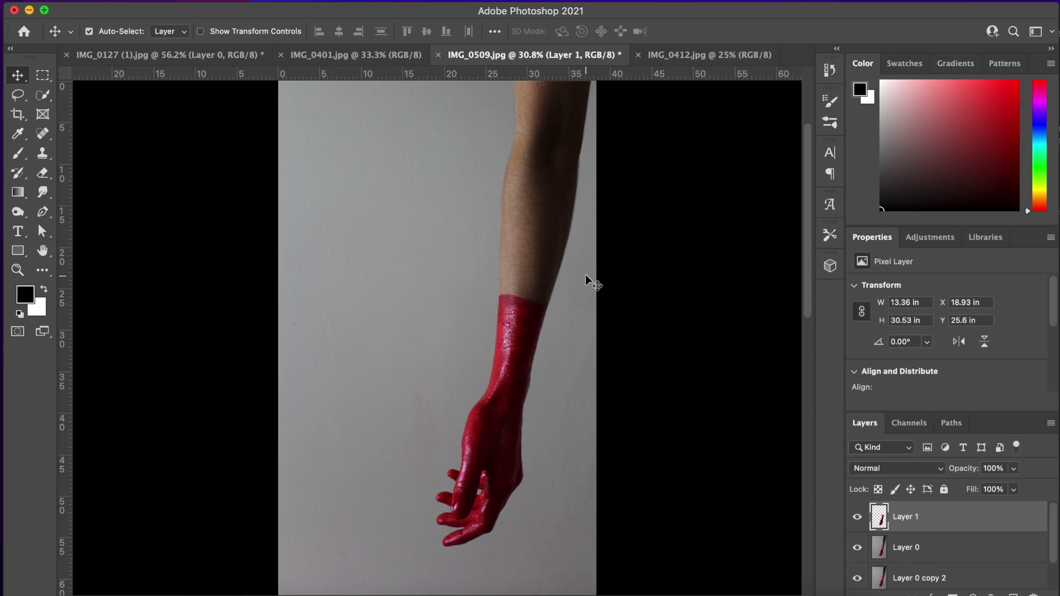
pyautogui.click(547, 181)
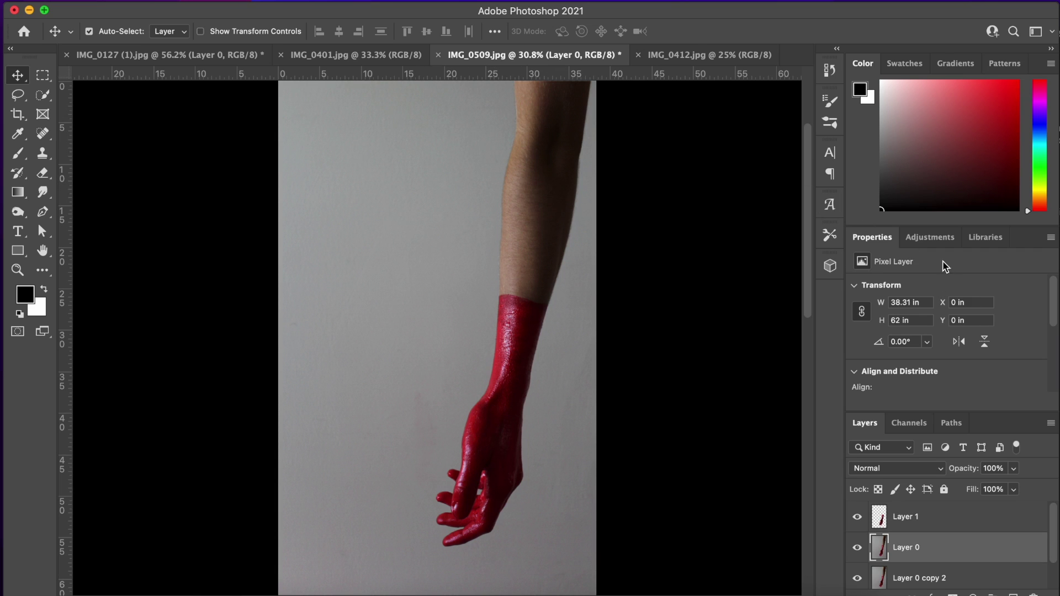
pyautogui.click(930, 237)
pyautogui.click(918, 293)
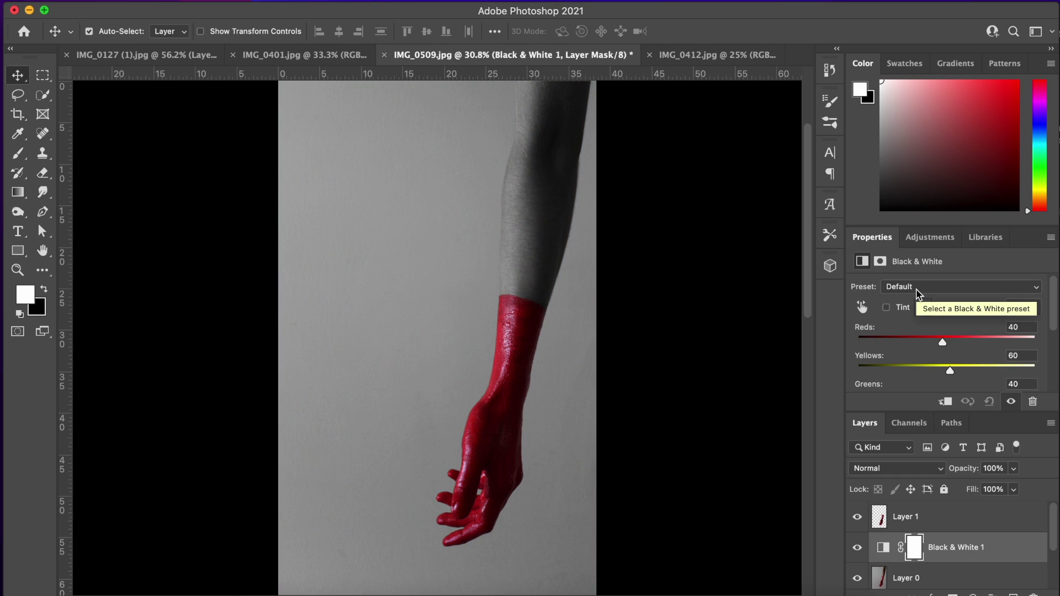
pyautogui.click(980, 554)
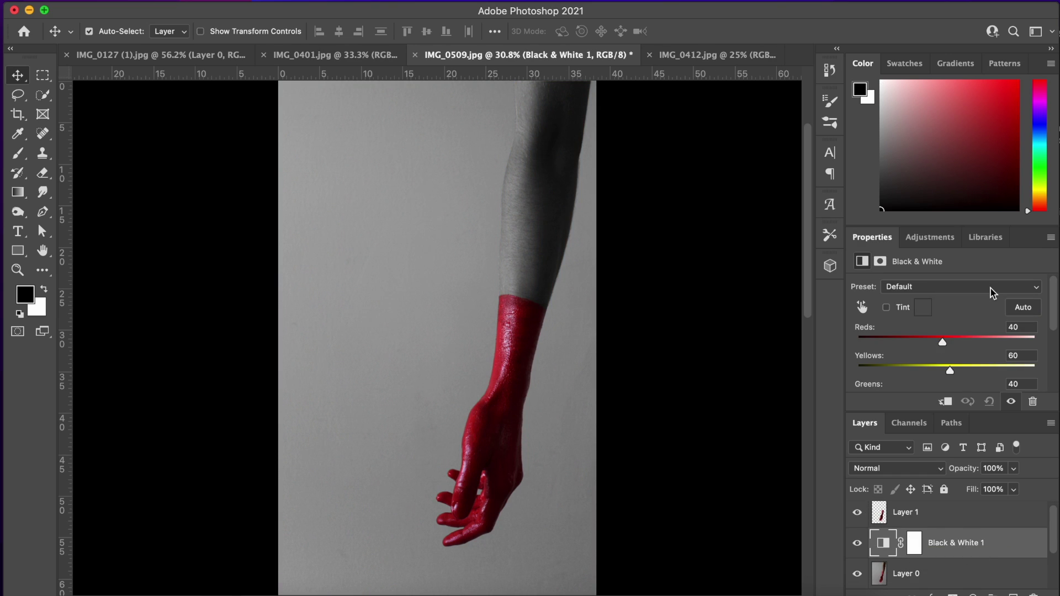
# Tune the Black & White mix to Reds 10, Yellows 58, Cyans 42, Blues -7 and Magentas 31, with Greens reduced.
pyautogui.scroll(-1, 965, 330)
pyautogui.moveTo(942, 319); pyautogui.dragTo(950, 344)
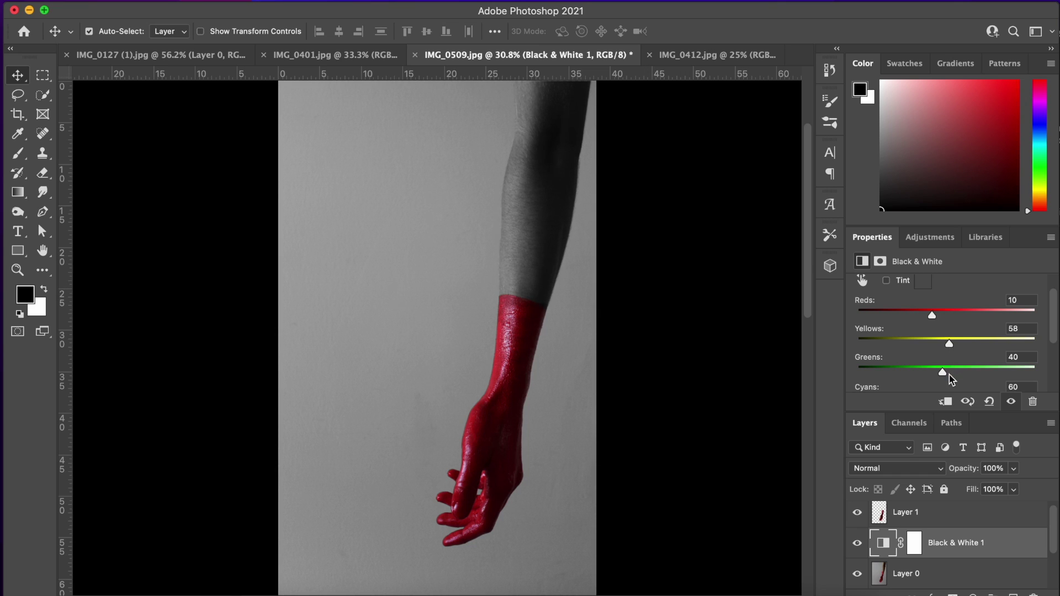
pyautogui.moveTo(965, 372); pyautogui.dragTo(932, 373)
pyautogui.scroll(-5, 937, 365)
pyautogui.moveTo(947, 346); pyautogui.dragTo(939, 374)
pyautogui.moveTo(951, 316); pyautogui.dragTo(962, 316)
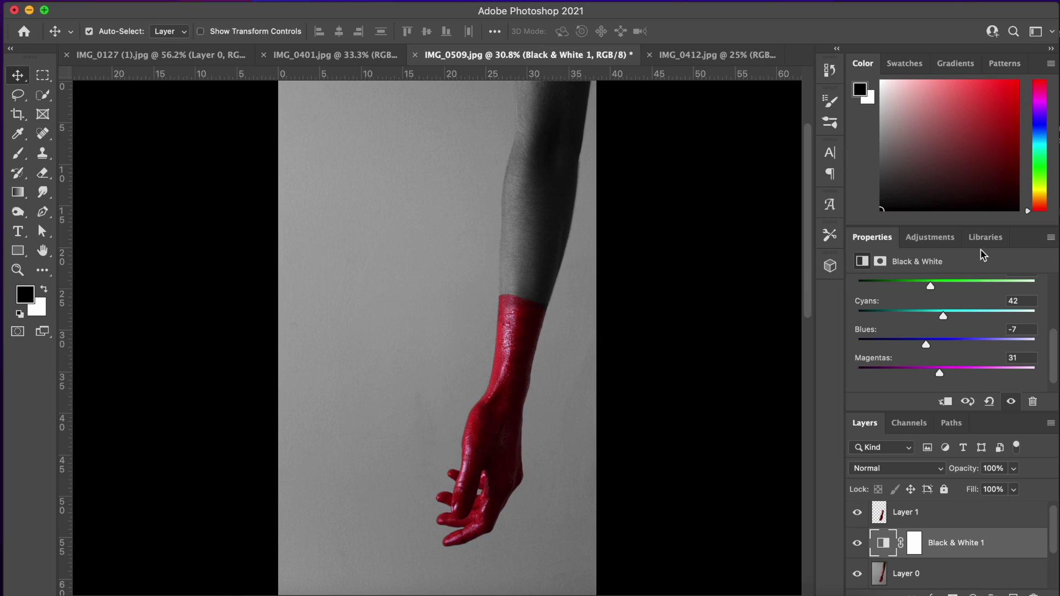
# Add a Brightness/Contrast adjustment below Black & White 1, set brightness to 43, compare its effect and fine-tune the contrast.
pyautogui.click(942, 238)
pyautogui.click(887, 271)
pyautogui.moveTo(959, 330); pyautogui.dragTo(973, 333)
pyautogui.scroll(-5, 939, 509)
pyautogui.scroll(5, 940, 510)
pyautogui.moveTo(931, 538); pyautogui.dragTo(873, 577)
pyautogui.scroll(-1, 868, 559)
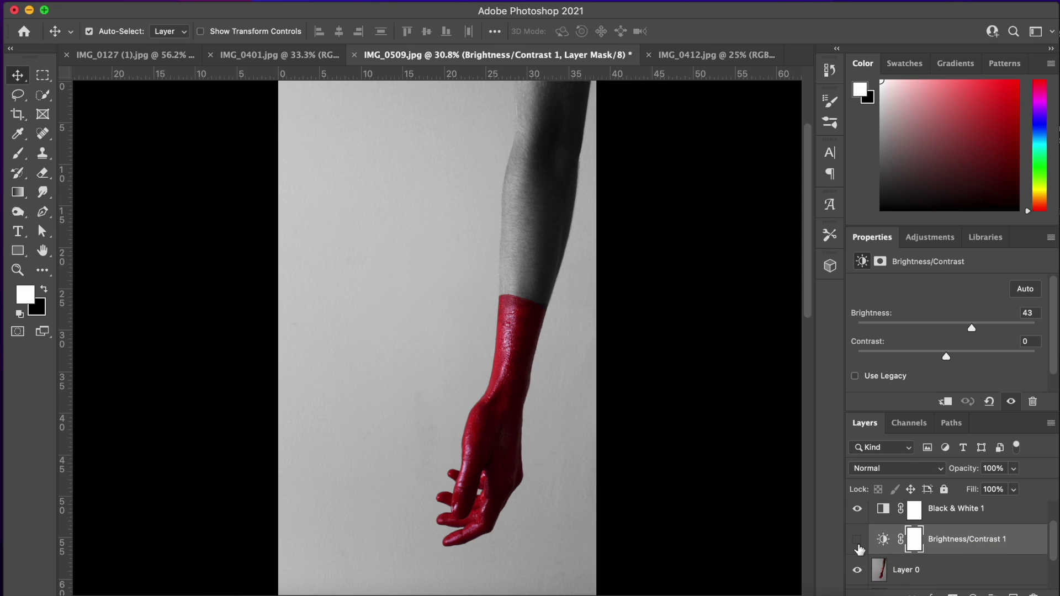
pyautogui.click(858, 544)
pyautogui.moveTo(956, 362)
pyautogui.mouseDown()
pyautogui.moveTo(941, 362)
pyautogui.moveTo(950, 362)
pyautogui.mouseUp()
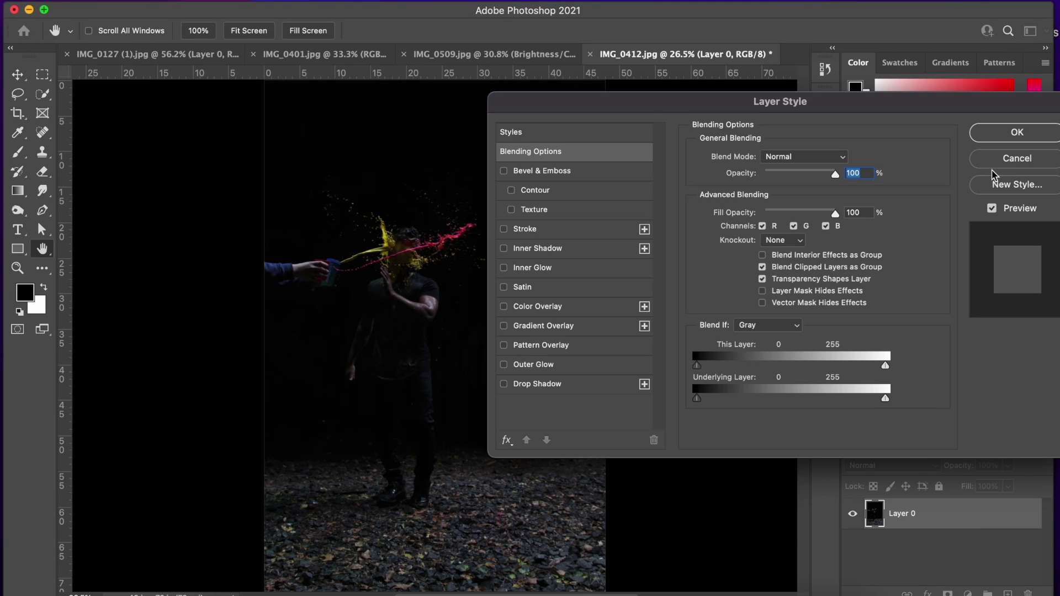
# Dismiss the layer style settings in IMG_0412.jpg, place the duplicate of Layer 0 beneath it and make Layer 0 active.
pyautogui.click(1017, 159)
pyautogui.moveTo(931, 510); pyautogui.dragTo(931, 531)
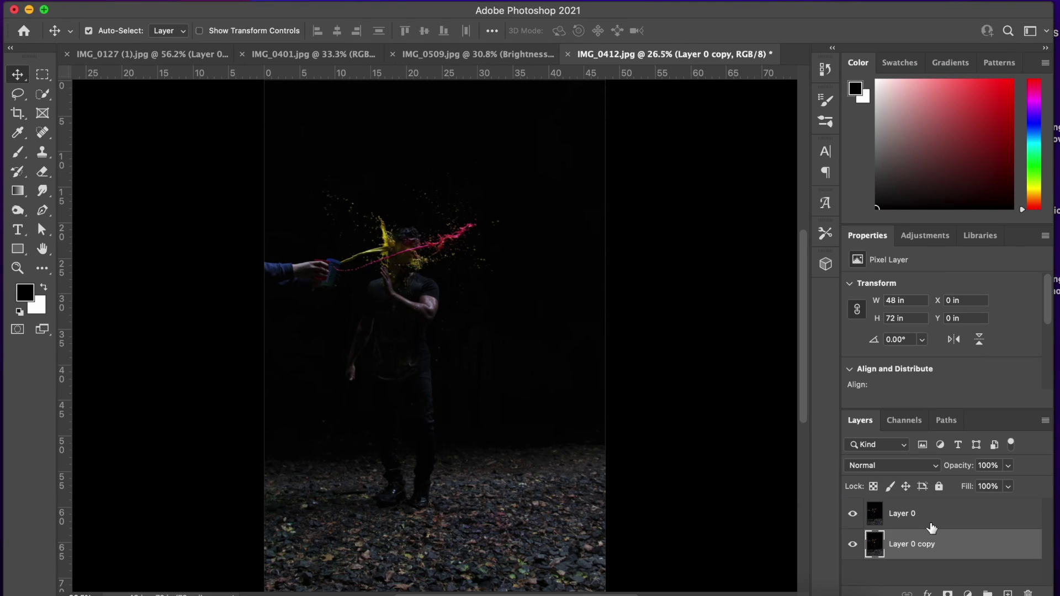
pyautogui.click(913, 507)
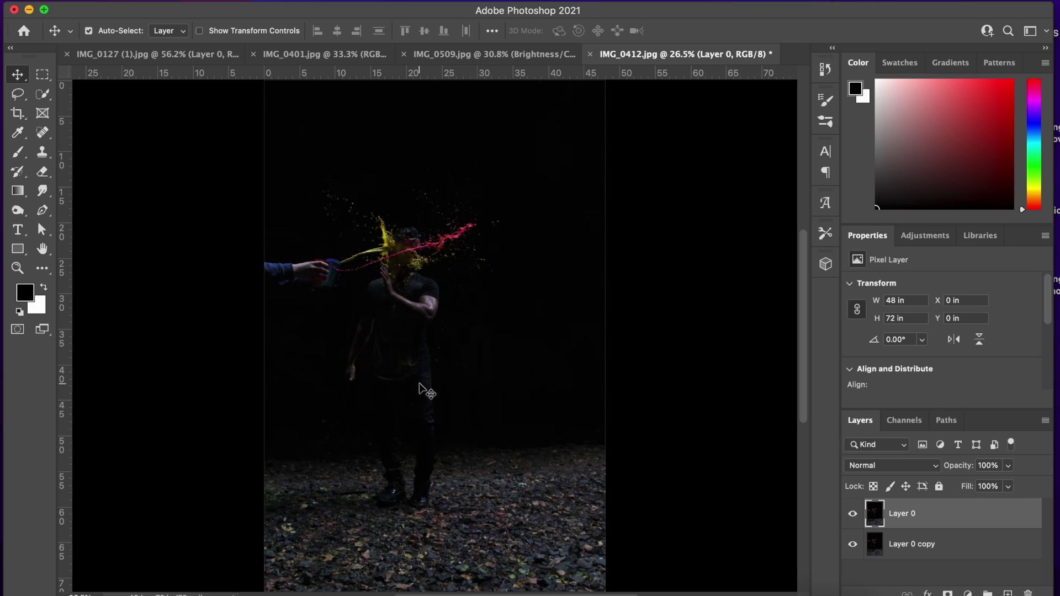
# Crop the paint-splash photo to about 31.82 × 64.51 in, trimming the lower ground and both sides around the man.
pyautogui.press('c')
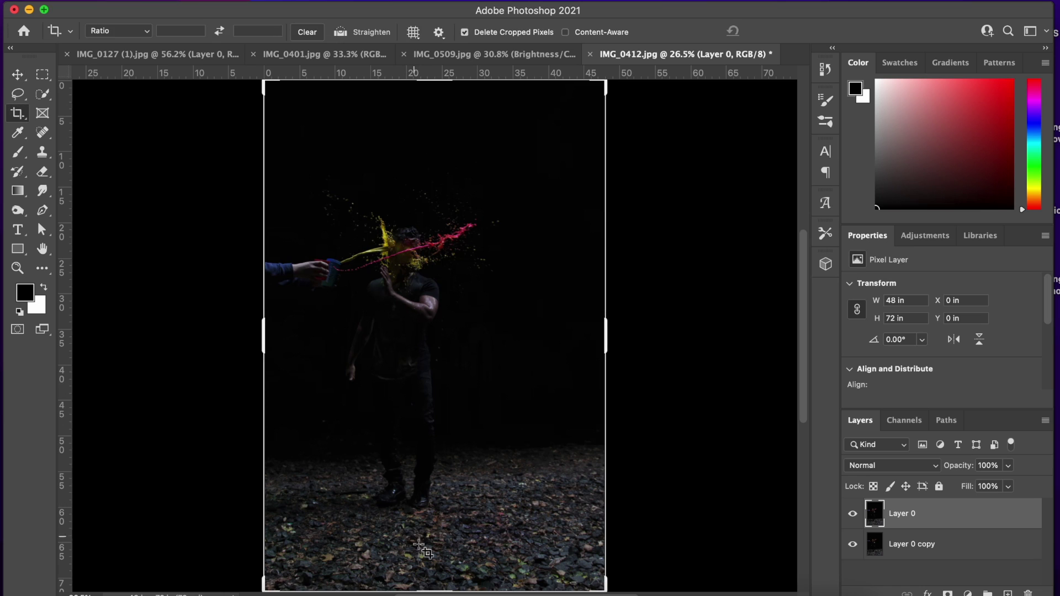
pyautogui.moveTo(430, 590); pyautogui.dragTo(431, 565)
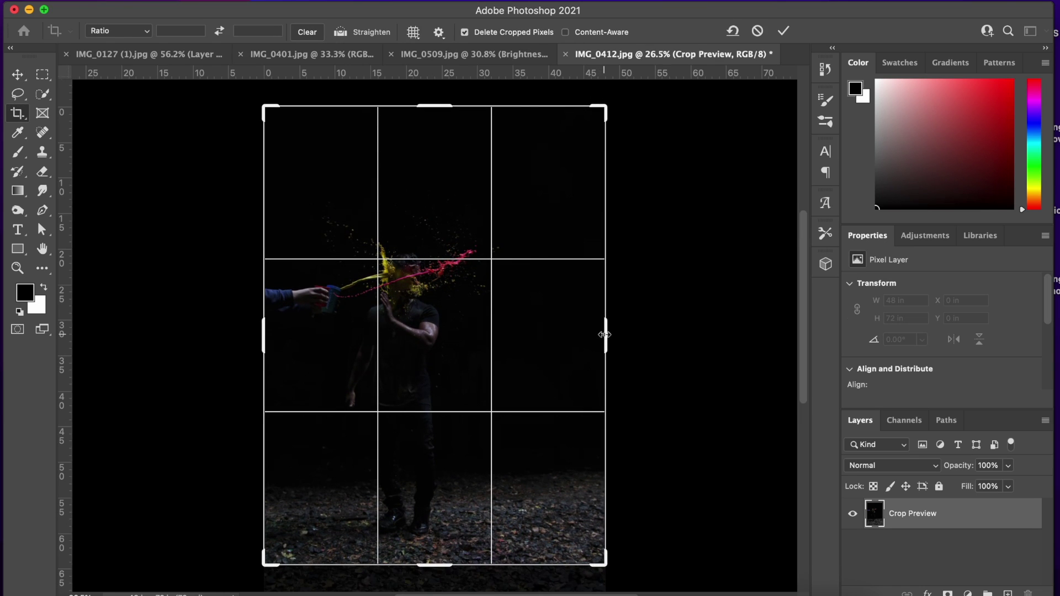
pyautogui.moveTo(604, 335); pyautogui.dragTo(572, 334)
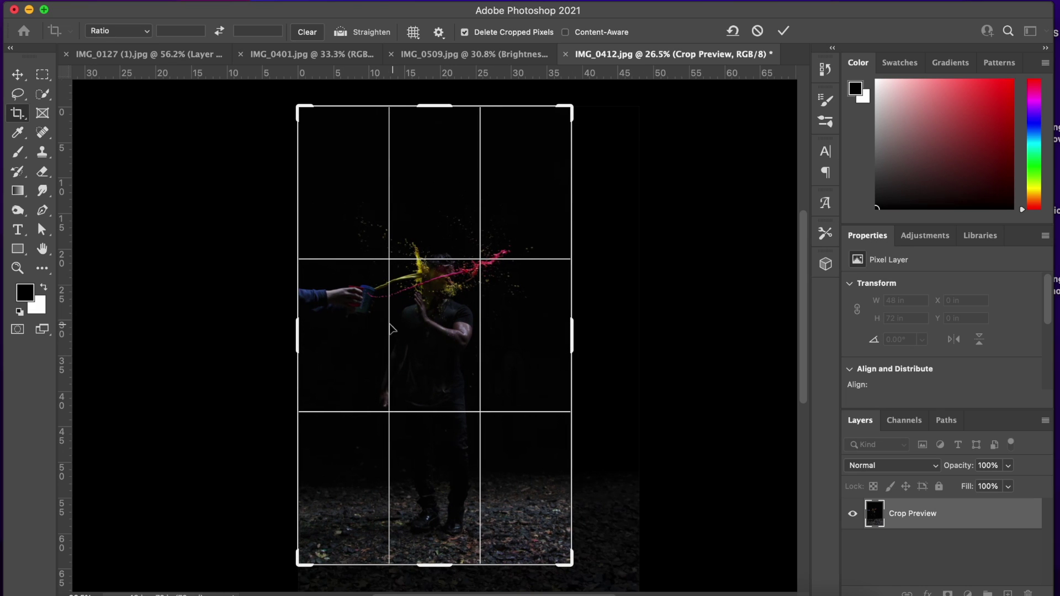
pyautogui.moveTo(306, 333); pyautogui.dragTo(319, 335)
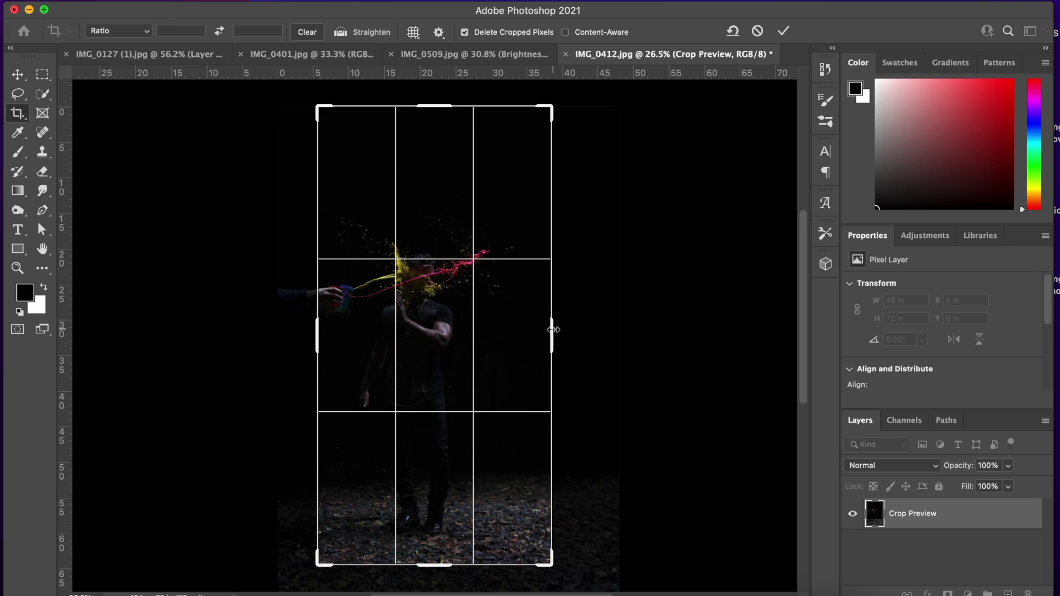
pyautogui.press('Return')
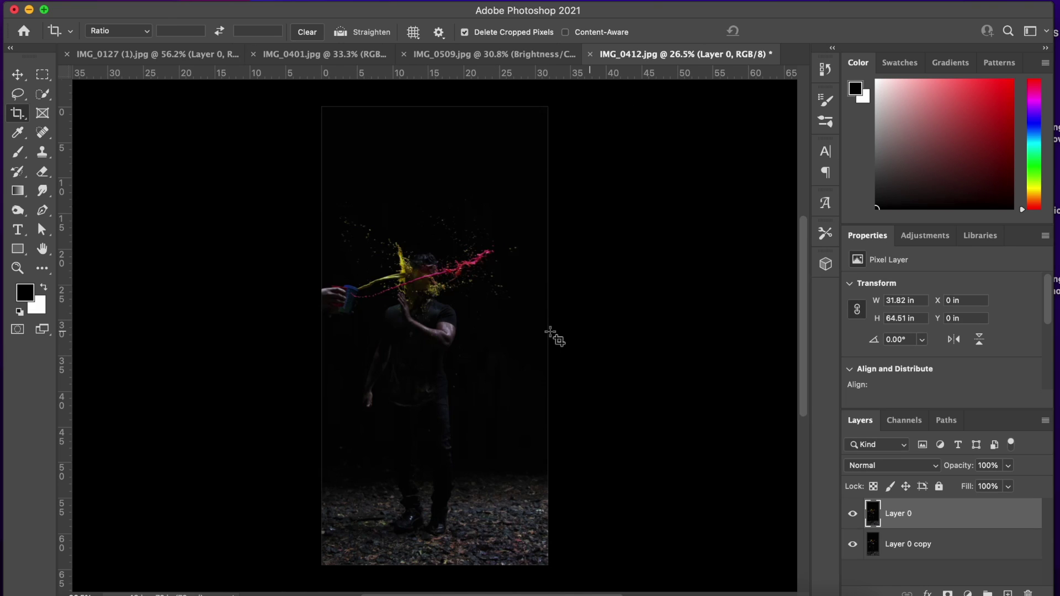
pyautogui.press('super+0')
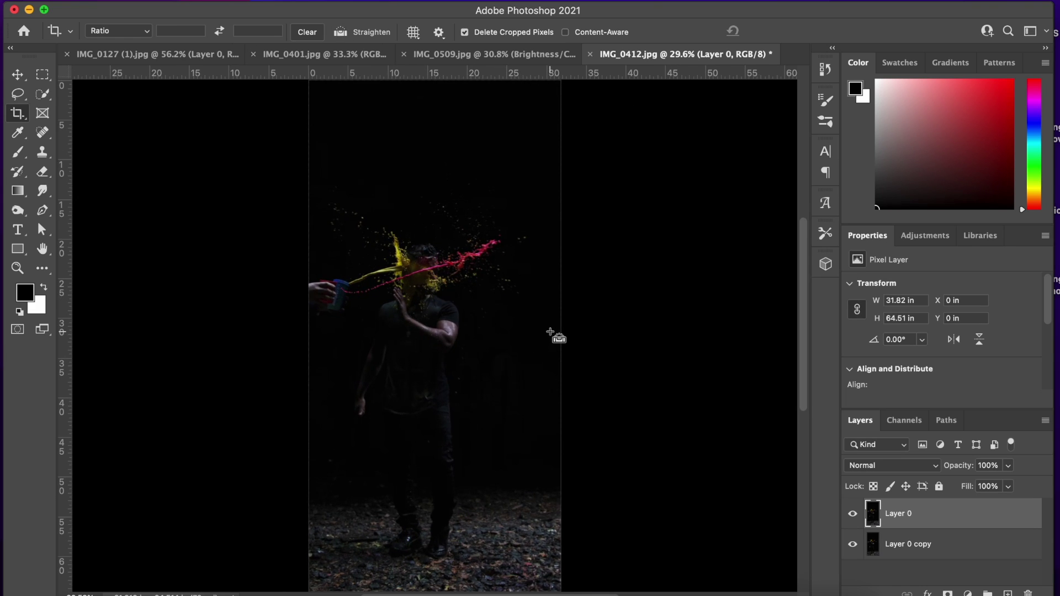
# Examine the paint splashes, the man and the hand holding the cups up close.
pyautogui.press('super+equal')
pyautogui.press('super+equal')
pyautogui.press('super+equal')
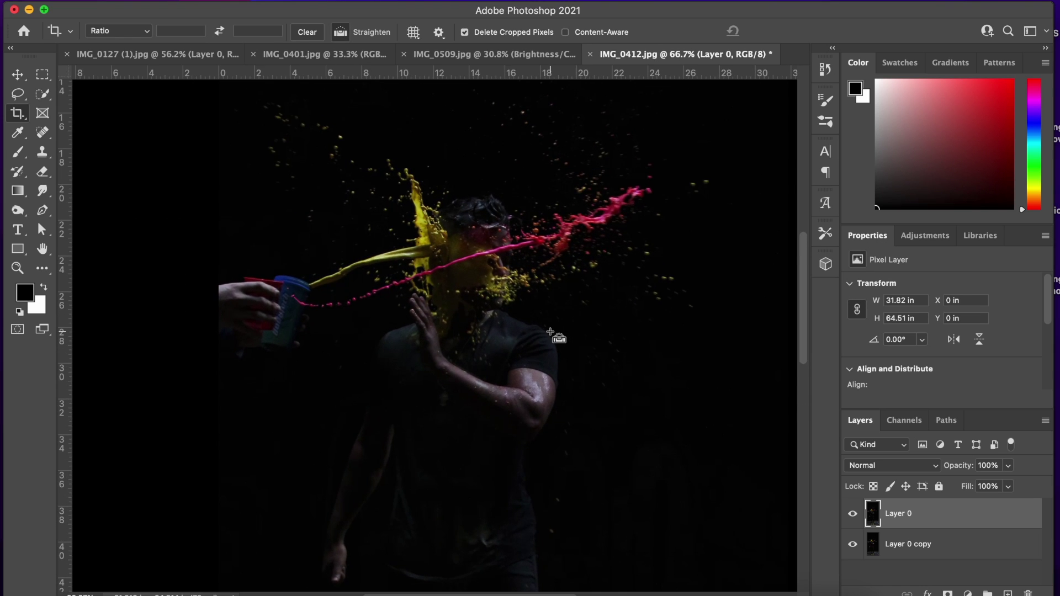
pyautogui.press('super+0')
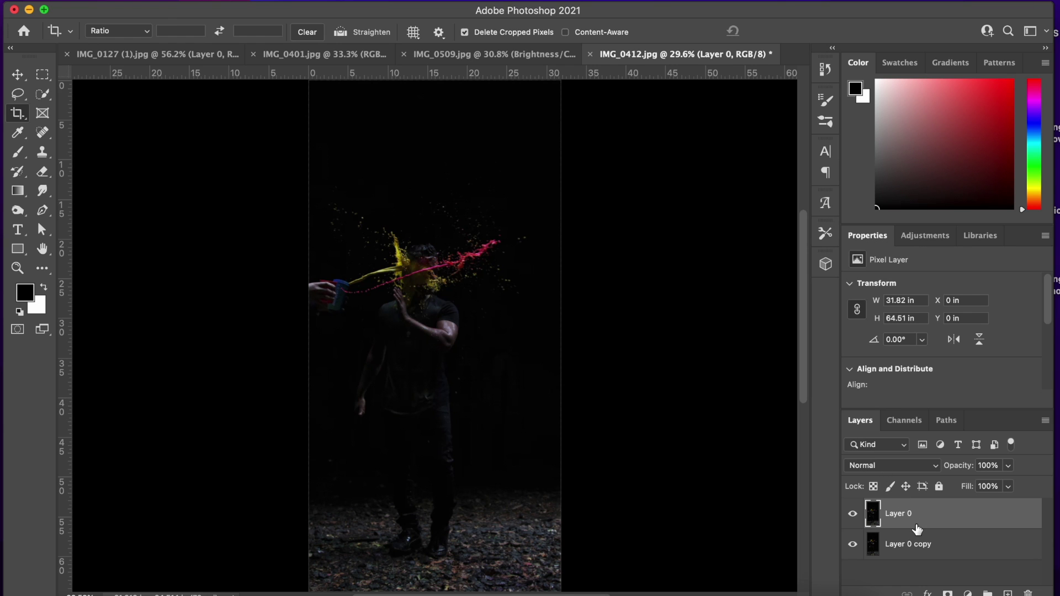
pyautogui.scroll(3, 474, 226)
pyautogui.press('v')
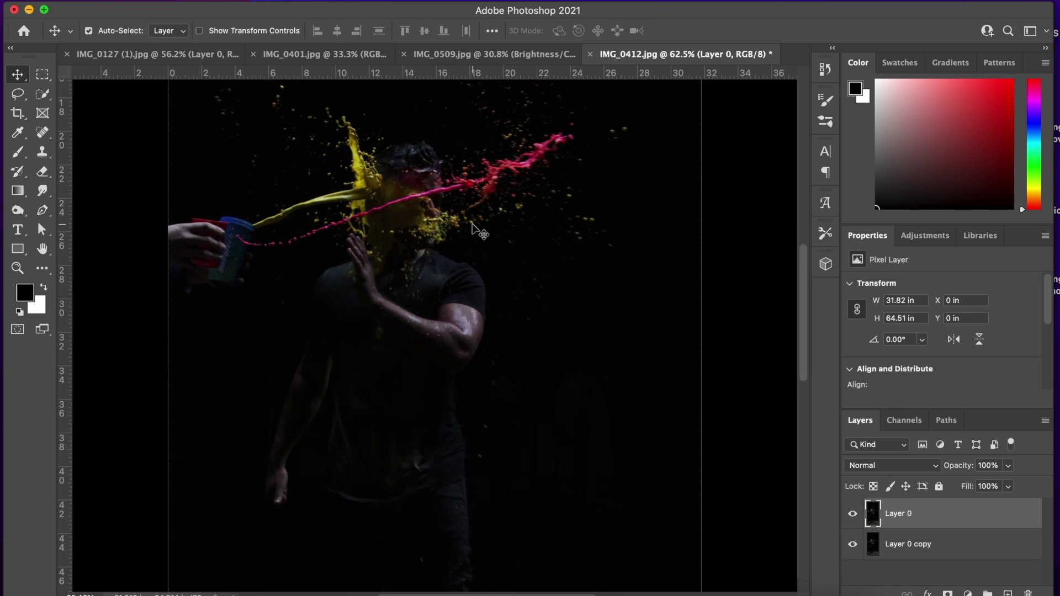
pyautogui.scroll(2, 474, 226)
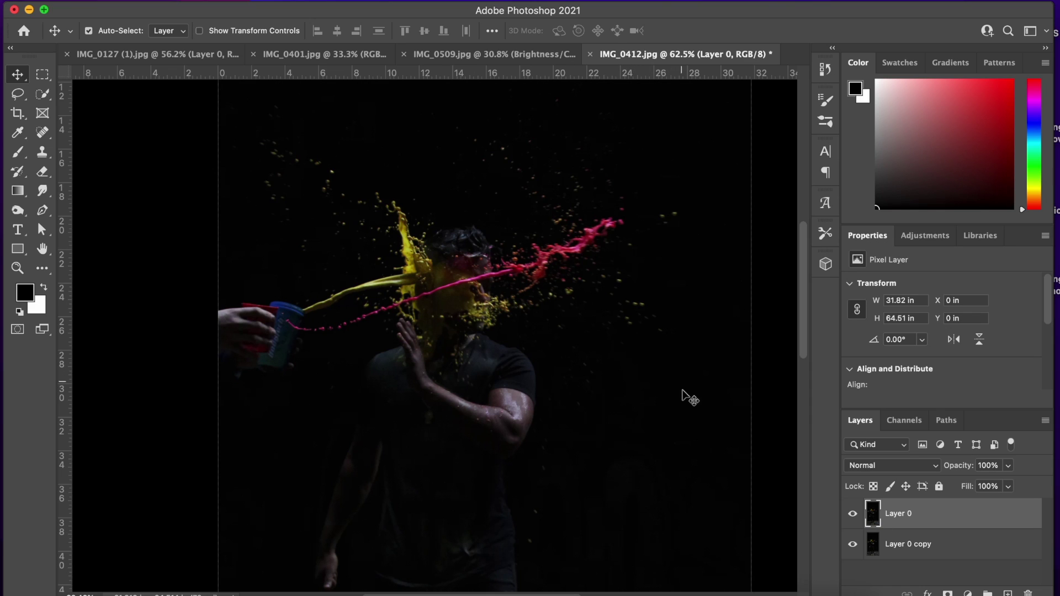
# Remove the hand and cups at the photo's edge with the Content-Aware Spot Healing Brush at size 175, then check the whole photo.
pyautogui.press('j')
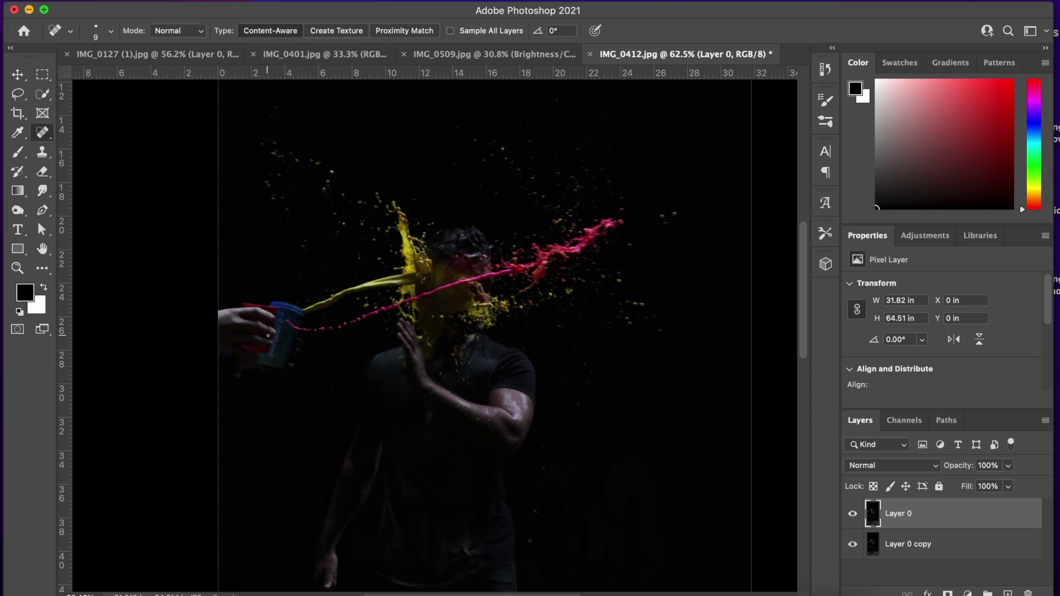
pyautogui.press(']')
pyautogui.press(']')
pyautogui.press(']')
pyautogui.press(']')
pyautogui.press(']')
pyautogui.press(']')
pyautogui.press(']')
pyautogui.press(']')
pyautogui.press(']')
pyautogui.click(265, 367)
pyautogui.moveTo(260, 371)
pyautogui.mouseDown()
pyautogui.moveTo(274, 343)
pyautogui.moveTo(278, 360)
pyautogui.moveTo(286, 309)
pyautogui.moveTo(276, 405)
pyautogui.mouseUp()
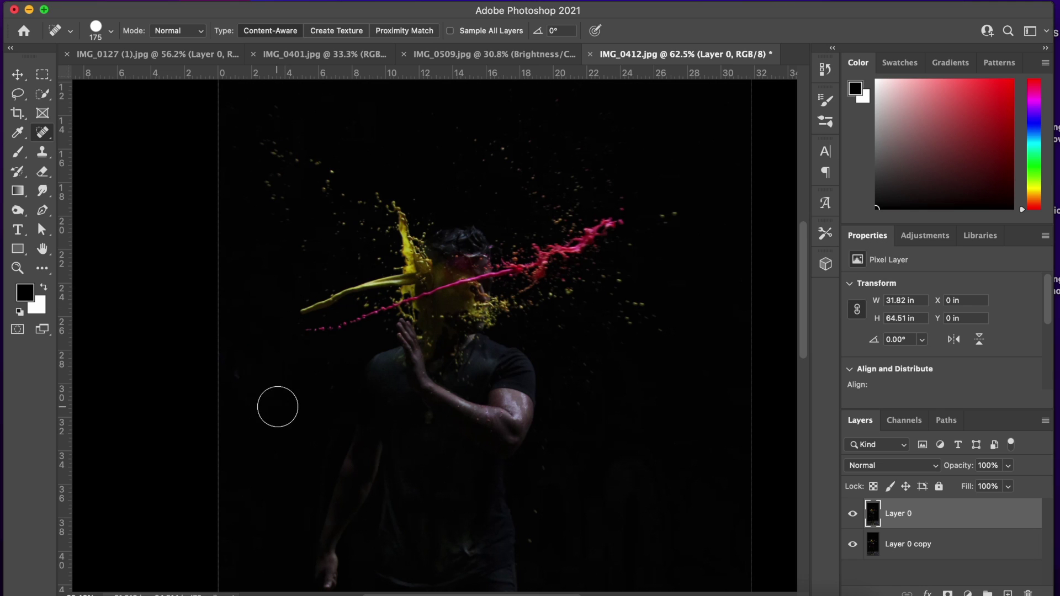
pyautogui.scroll(10, 428, 339)
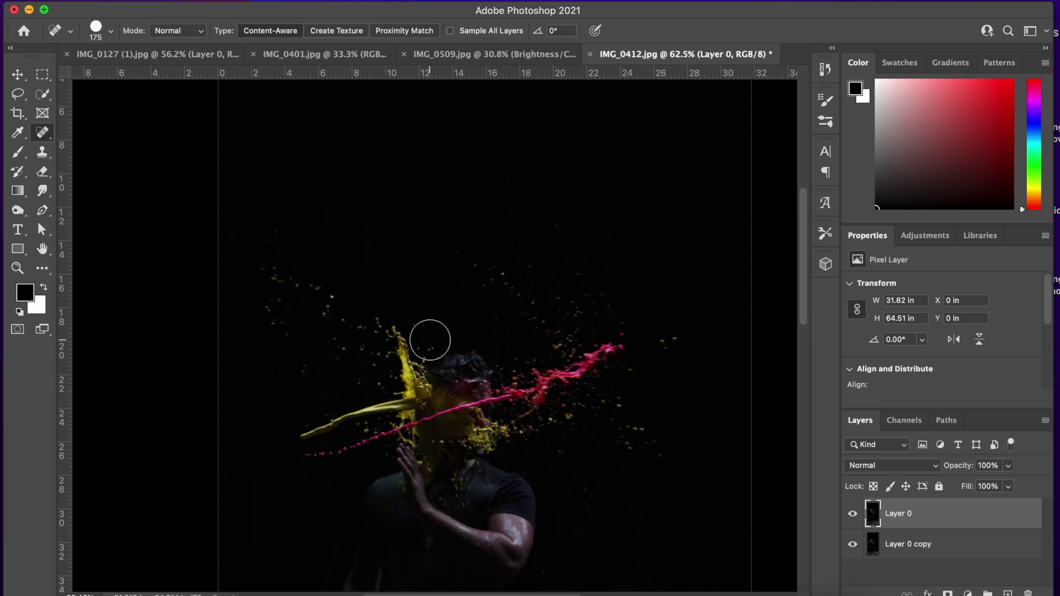
pyautogui.scroll(-3, 430, 340)
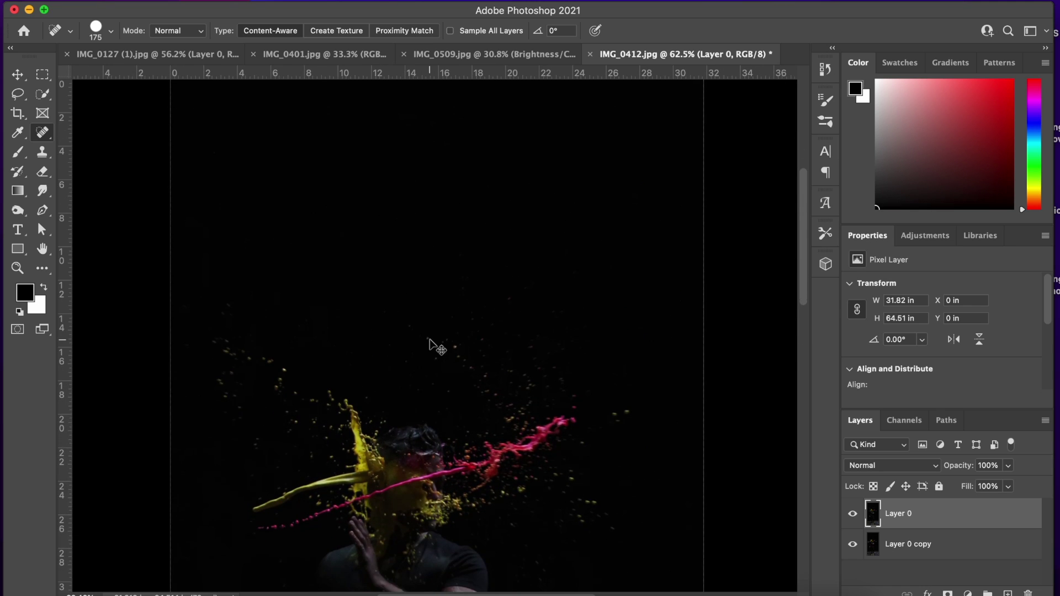
pyautogui.scroll(-5, 433, 346)
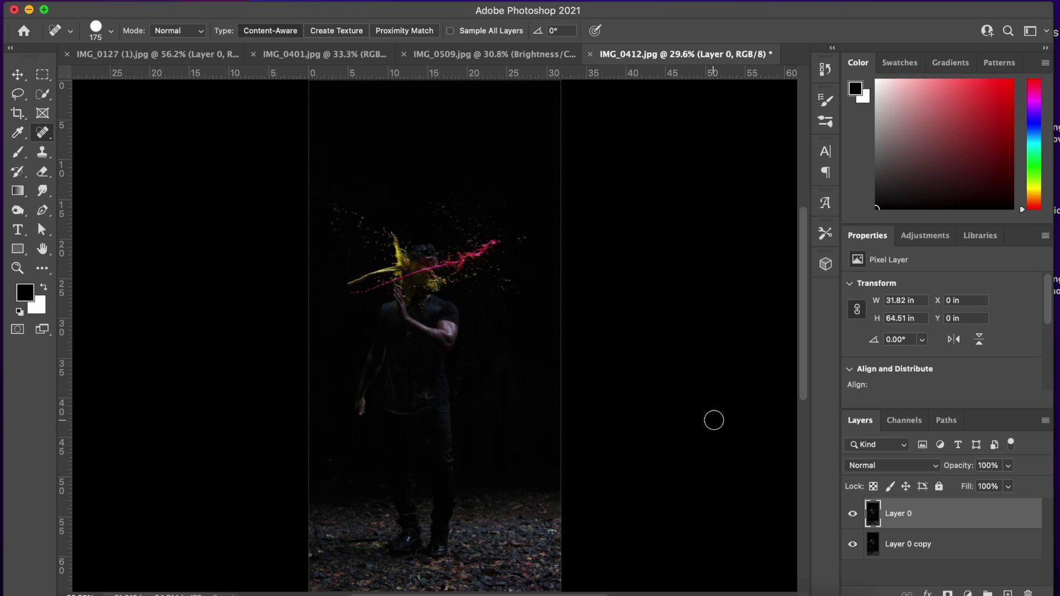
# Crop the paint-splash photo to about 31.82 × 25.33 in, keeping the man's upper body and the splashes.
pyautogui.press('c')
pyautogui.moveTo(442, 82); pyautogui.dragTo(439, 122)
pyautogui.moveTo(436, 554); pyautogui.dragTo(431, 442)
pyautogui.press('Return')
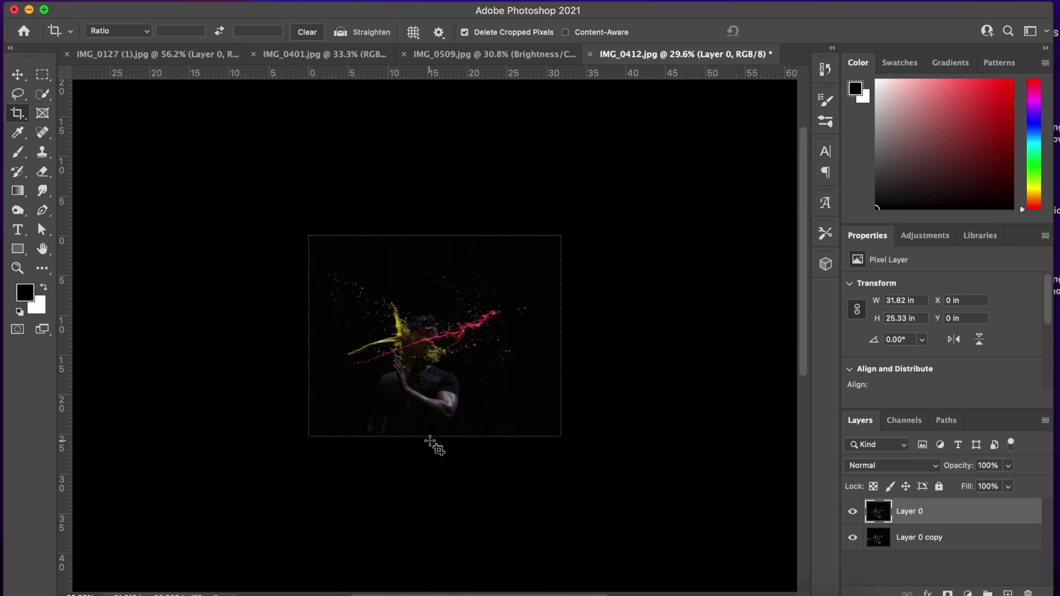
pyautogui.press('super+0')
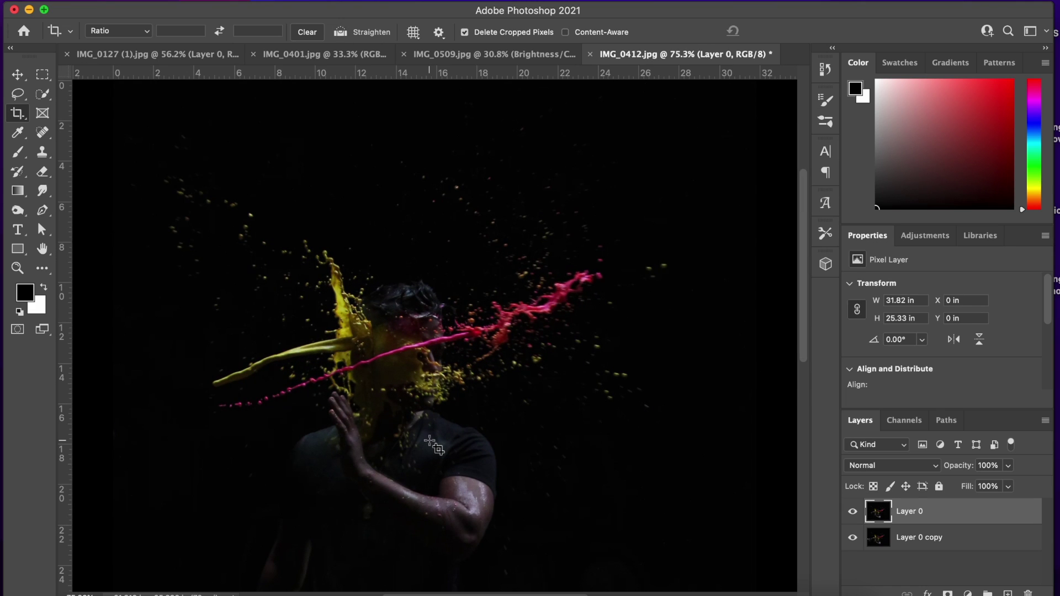
# Examine the paint splashes, the dark background beside them and the man's torso and arms up close.
pyautogui.press('v')
pyautogui.press('super+1')
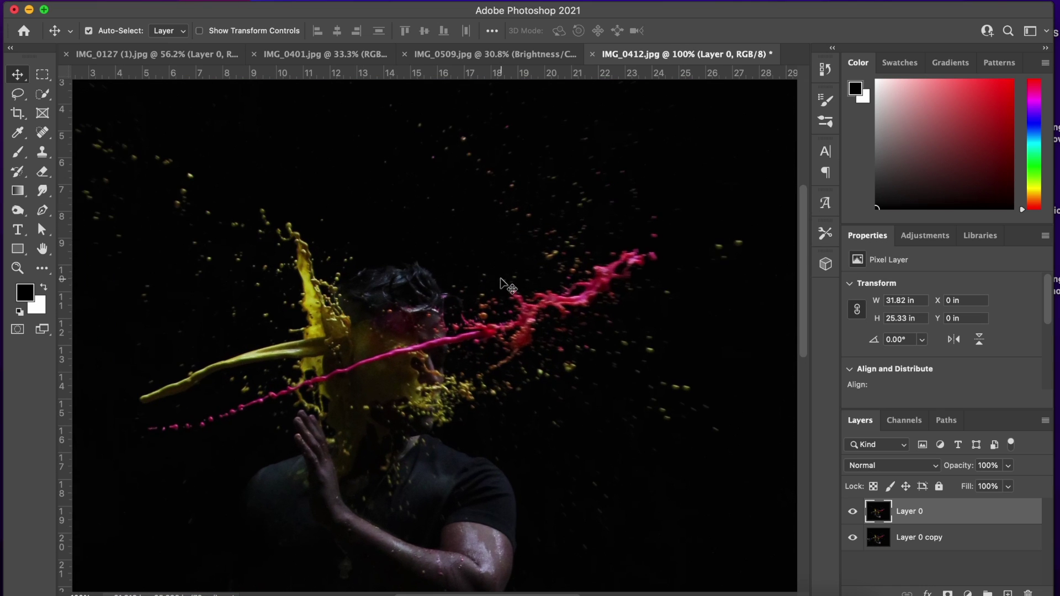
pyautogui.hscroll(8, 507, 286)
pyautogui.scroll(3, 506, 286)
pyautogui.press('j')
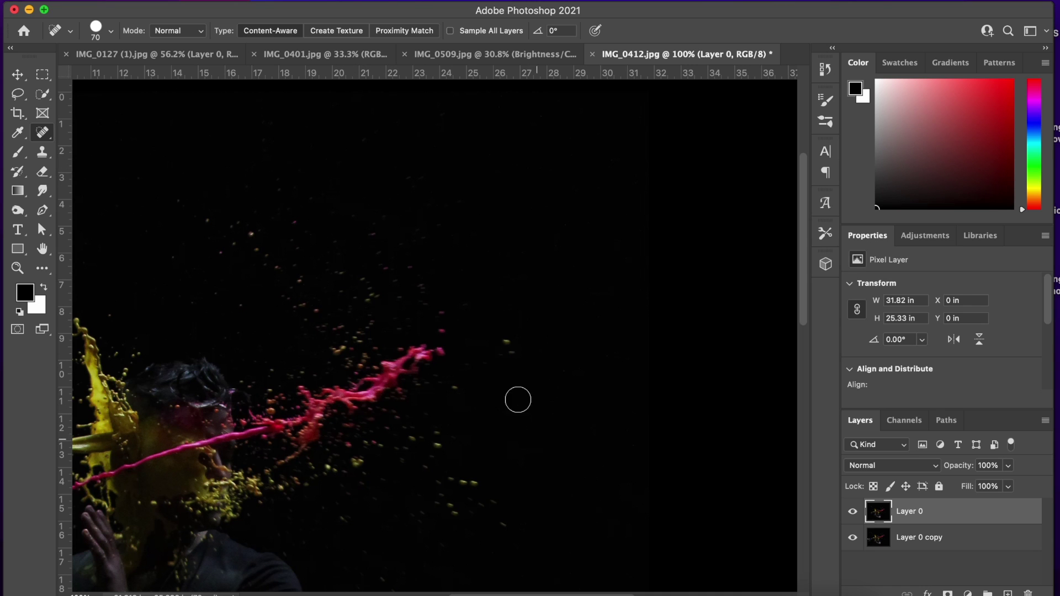
pyautogui.hscroll(-5, 563, 453)
pyautogui.scroll(-4, 564, 453)
pyautogui.scroll(-8, 564, 452)
pyautogui.hscroll(-2, 563, 452)
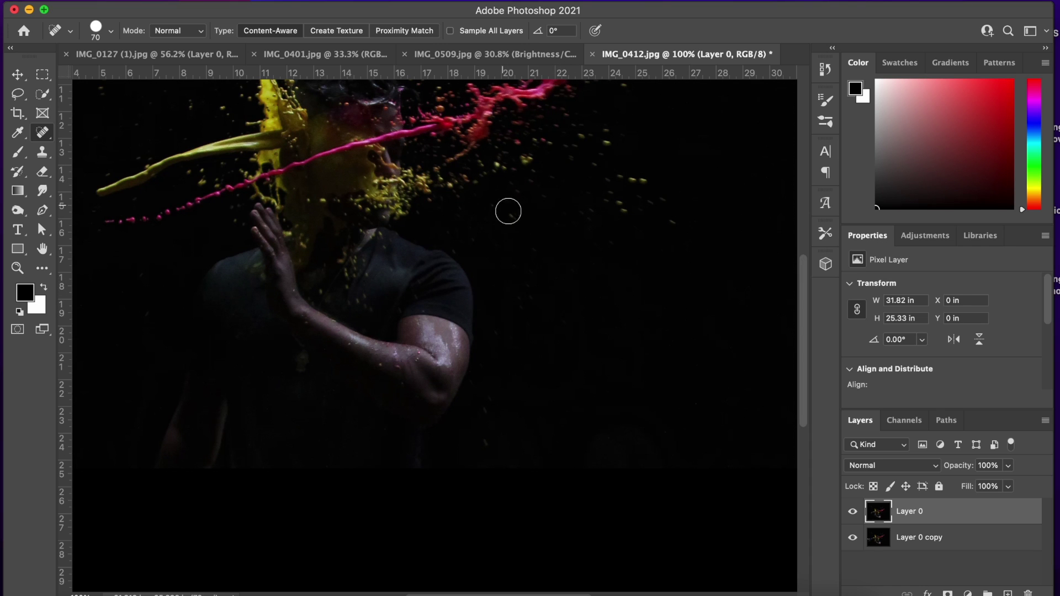
# Try to heal the pink paint spot on the man's forearm with the Content-Aware Spot Healing Brush at size 30.
pyautogui.press('super+plus')
pyautogui.press('super+plus')
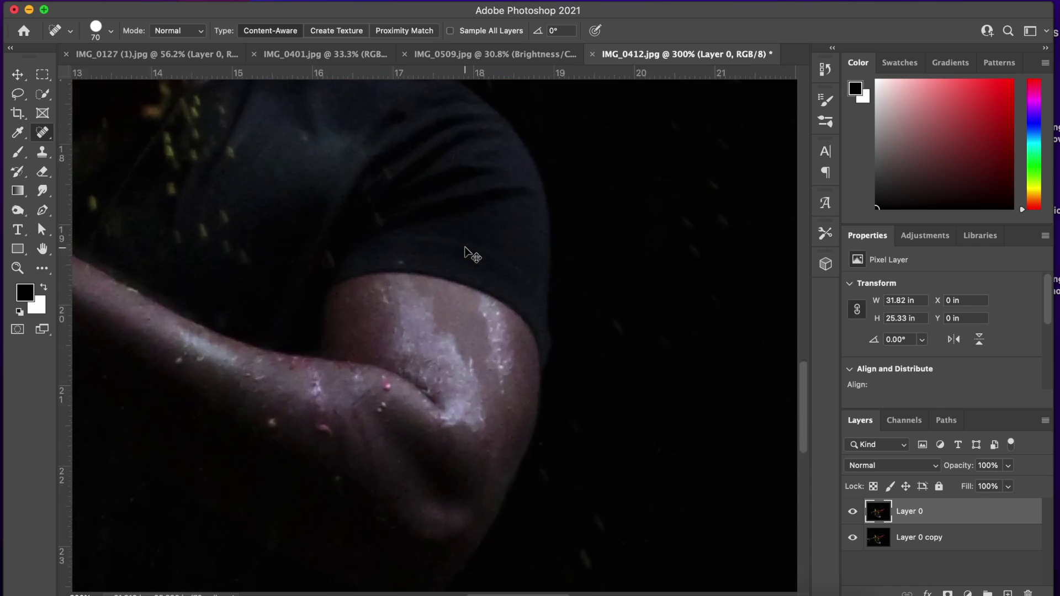
pyautogui.scroll(-2, 465, 248)
pyautogui.hscroll(-3, 465, 247)
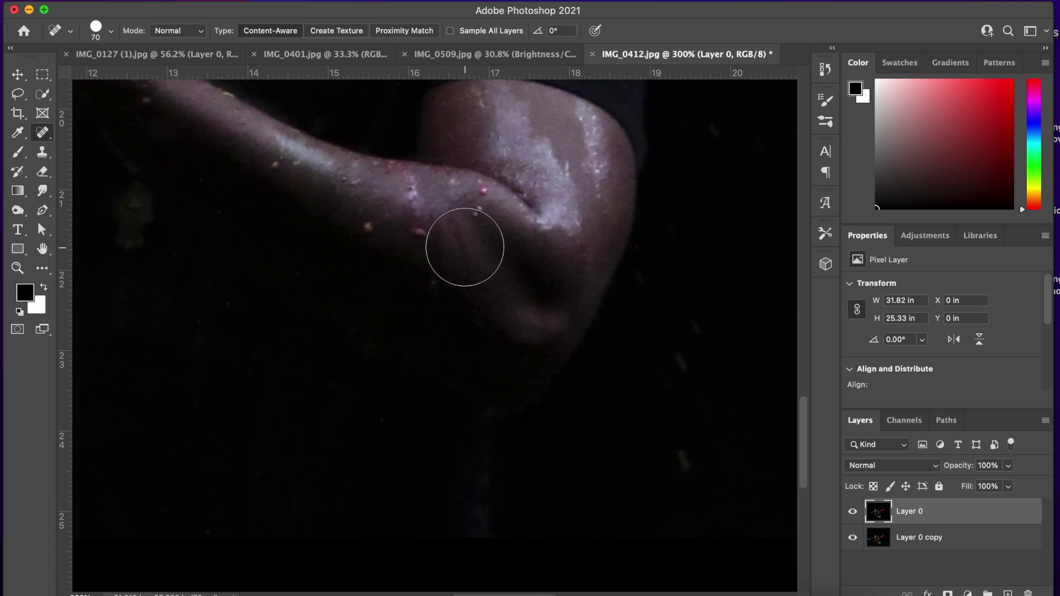
pyautogui.press('[')
pyautogui.press('[')
pyautogui.press('[')
pyautogui.press('[')
pyautogui.click(435, 243)
pyautogui.press('super+z')
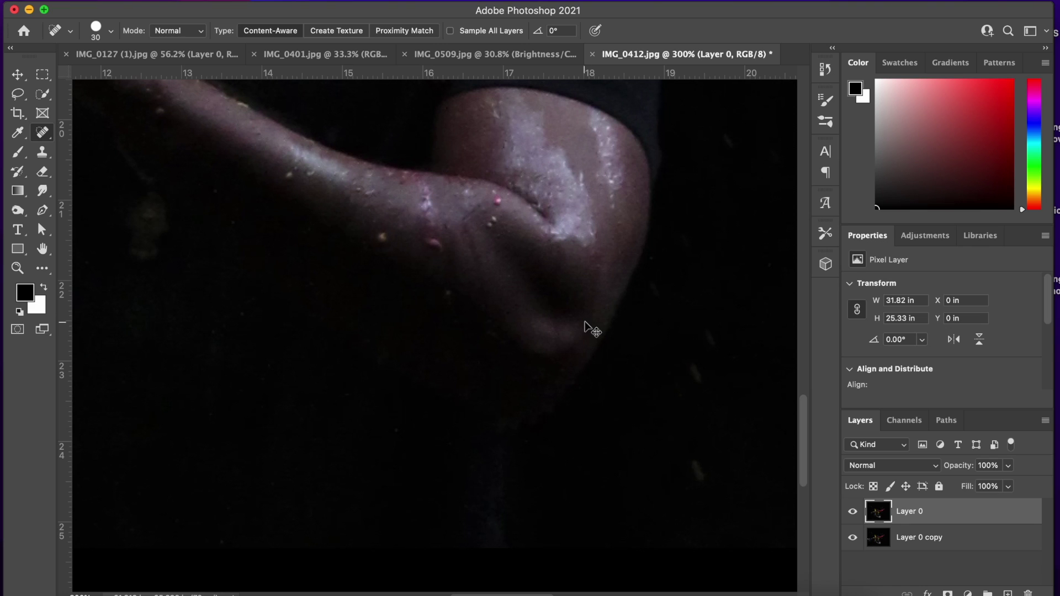
# Remove the pink paint spot on the forearm near the elbow with a smaller Spot Healing Brush.
pyautogui.press('[')
pyautogui.press('[')
pyautogui.press('[')
pyautogui.click(429, 239)
pyautogui.press(']')
pyautogui.press(']')
pyautogui.hscroll(3, 492, 313)
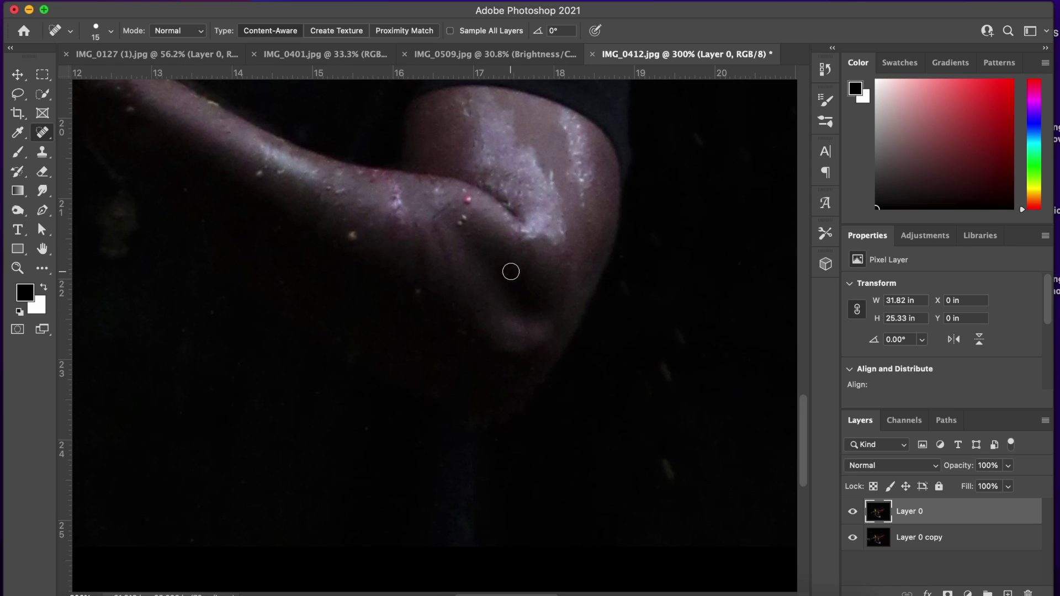
# Add an empty layer above Layer 0 and sample the forearm's skin tone beside the healed spot as the foreground colour.
pyautogui.click(1011, 593)
pyautogui.press('i')
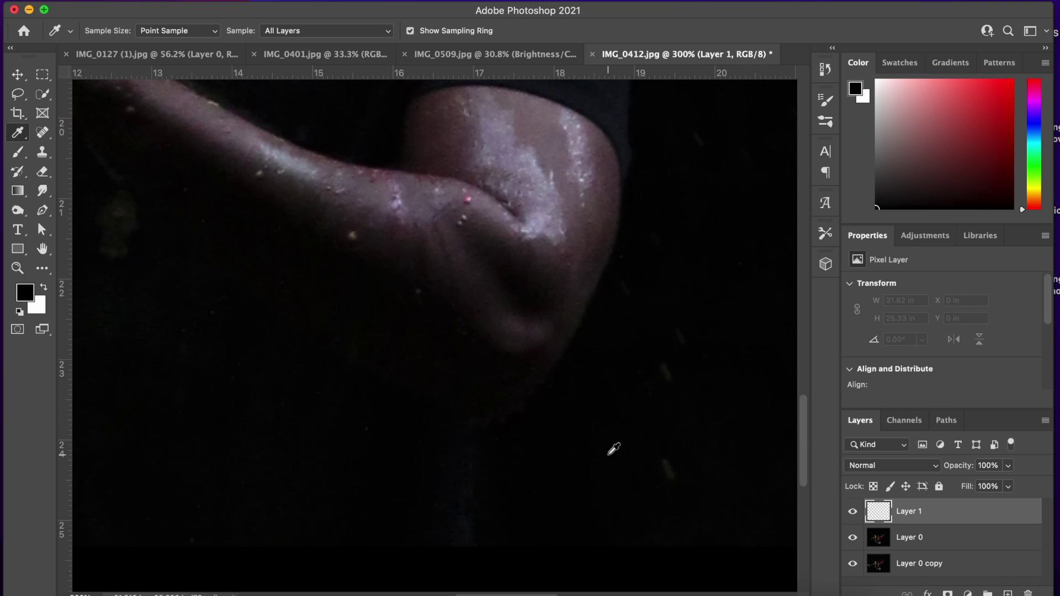
pyautogui.click(402, 228)
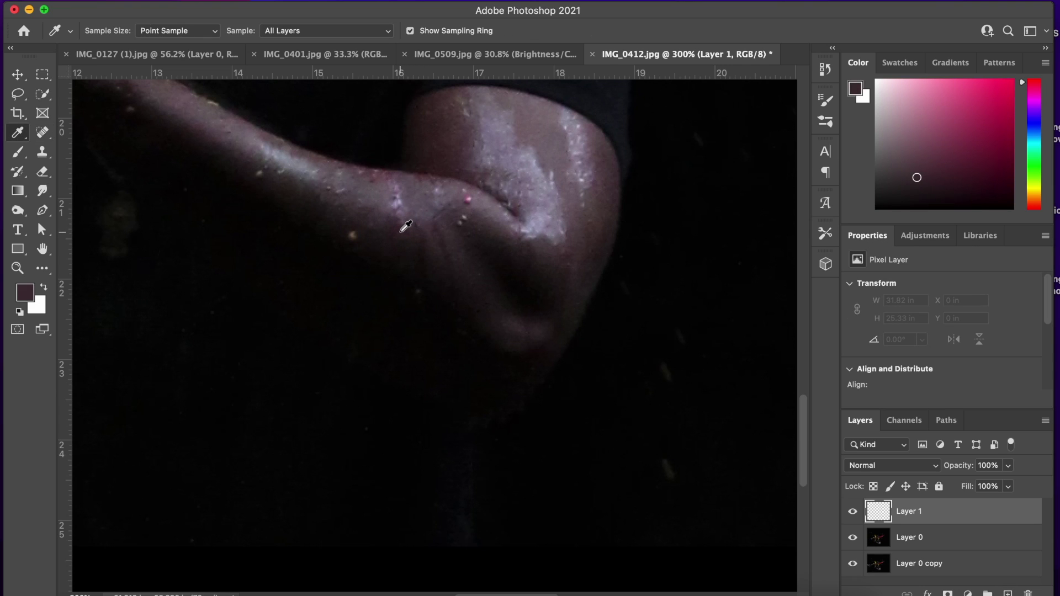
# Paint the sampled skin tone over the healed spot on the forearm with a 20 px Soft Round brush at 14% opacity.
pyautogui.press('b')
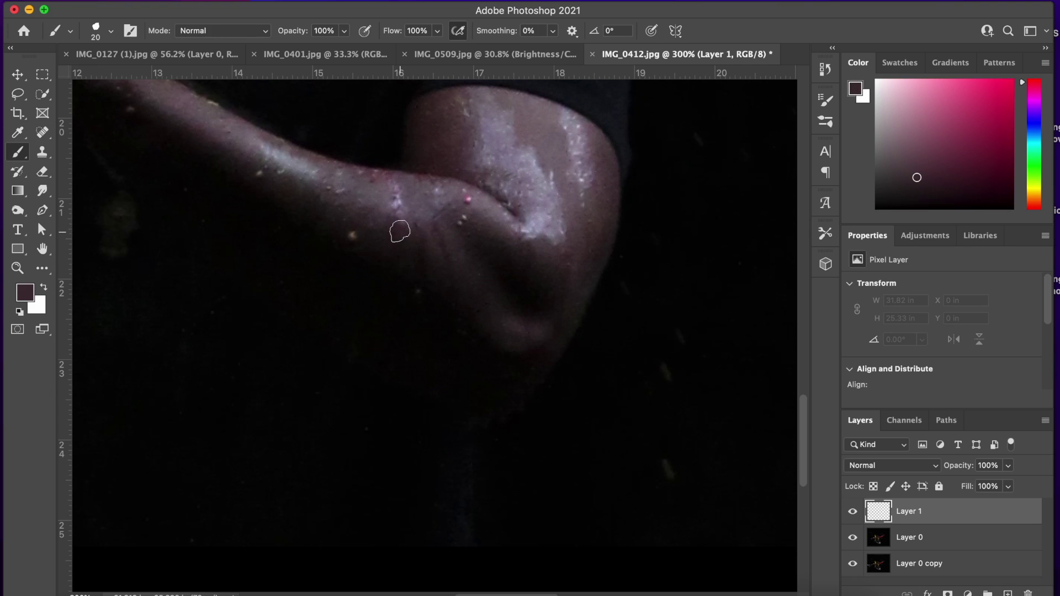
pyautogui.click(104, 34)
pyautogui.scroll(5, 180, 234)
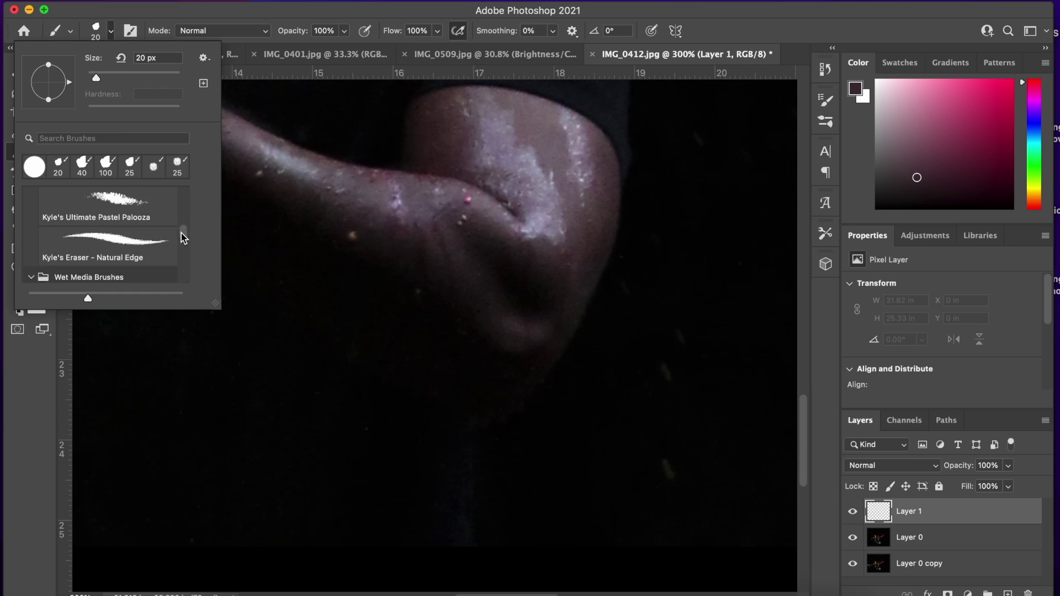
pyautogui.click(137, 226)
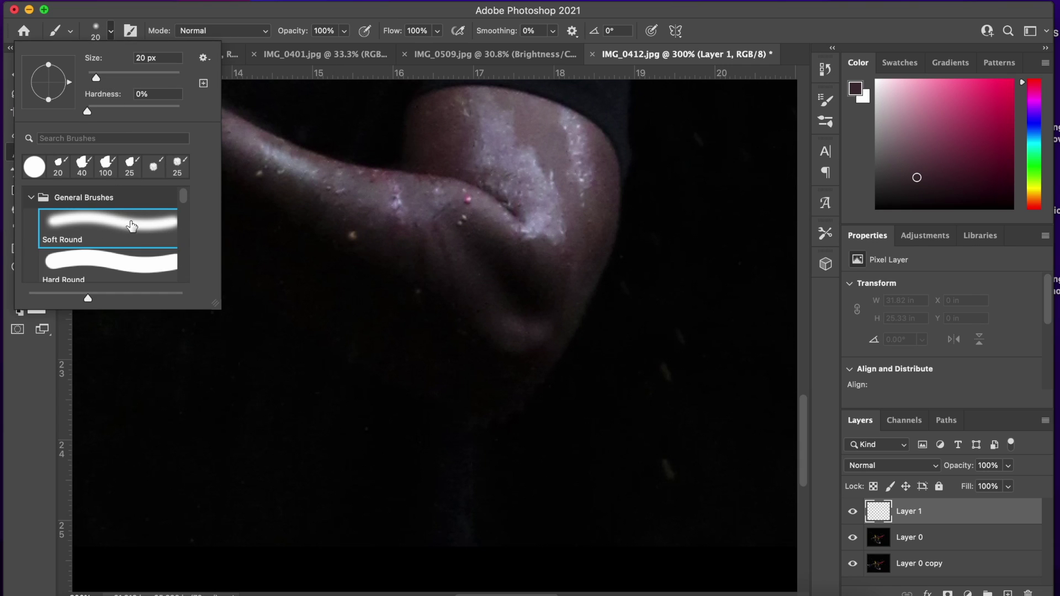
pyautogui.click(332, 27)
pyautogui.click(344, 31)
pyautogui.click(286, 49)
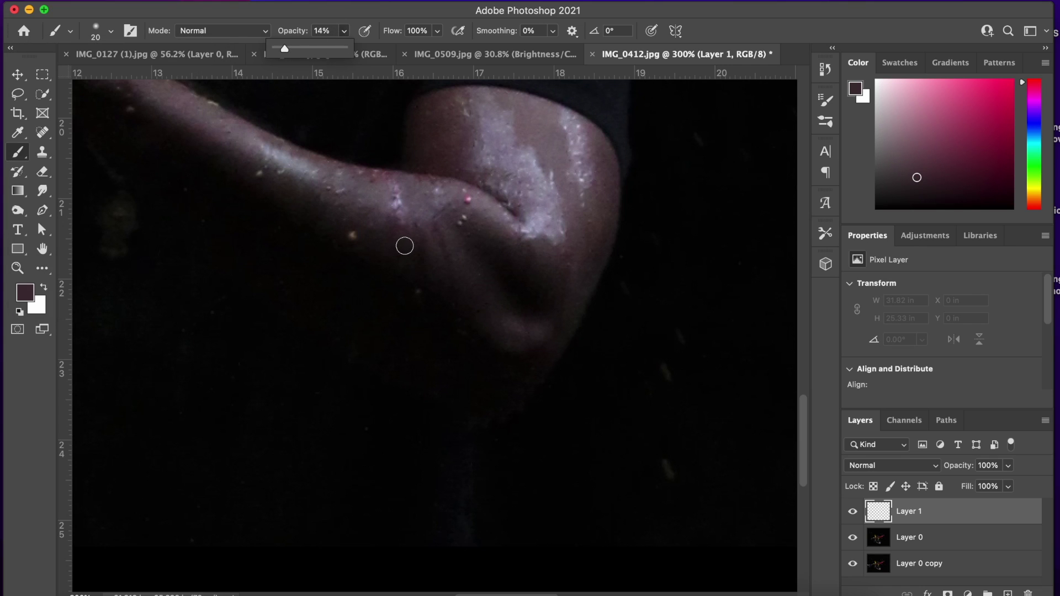
pyautogui.moveTo(405, 246); pyautogui.dragTo(403, 218)
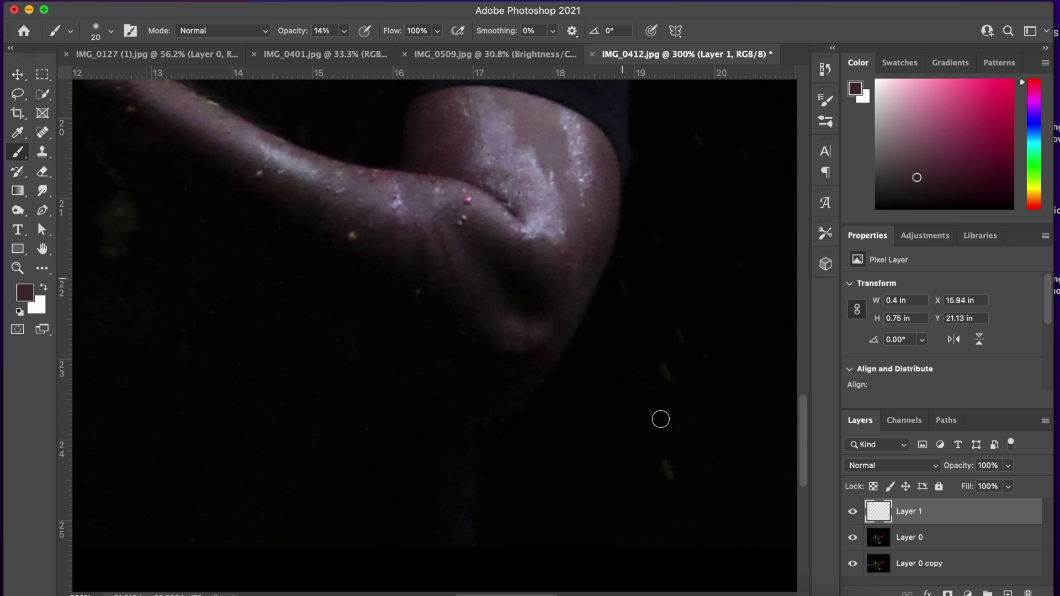
pyautogui.moveTo(400, 239); pyautogui.dragTo(398, 213)
pyautogui.moveTo(1008, 465); pyautogui.dragTo(983, 486)
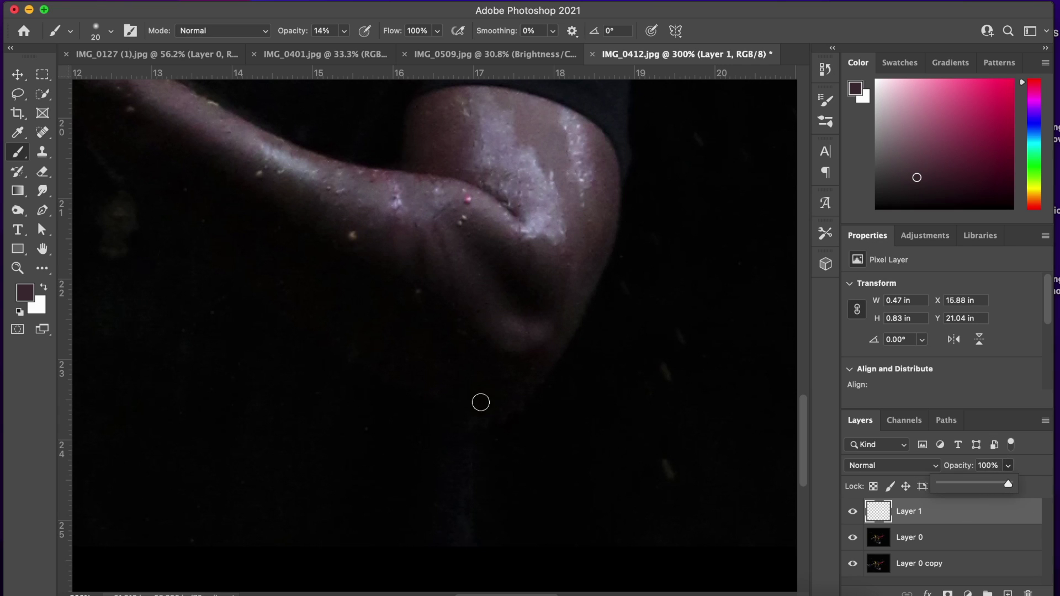
pyautogui.press('Escape')
# Set the Eraser to a 30 px Soft Round tip at 11% opacity, undo the last action and check the face and whole photo.
pyautogui.press('e')
pyautogui.click(107, 36)
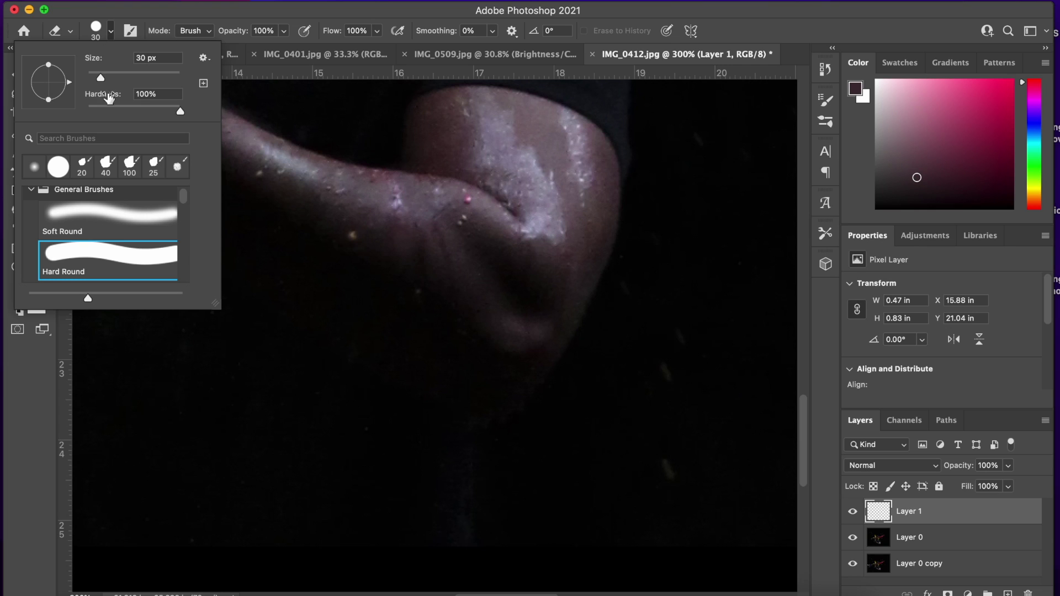
pyautogui.click(108, 229)
pyautogui.click(322, 26)
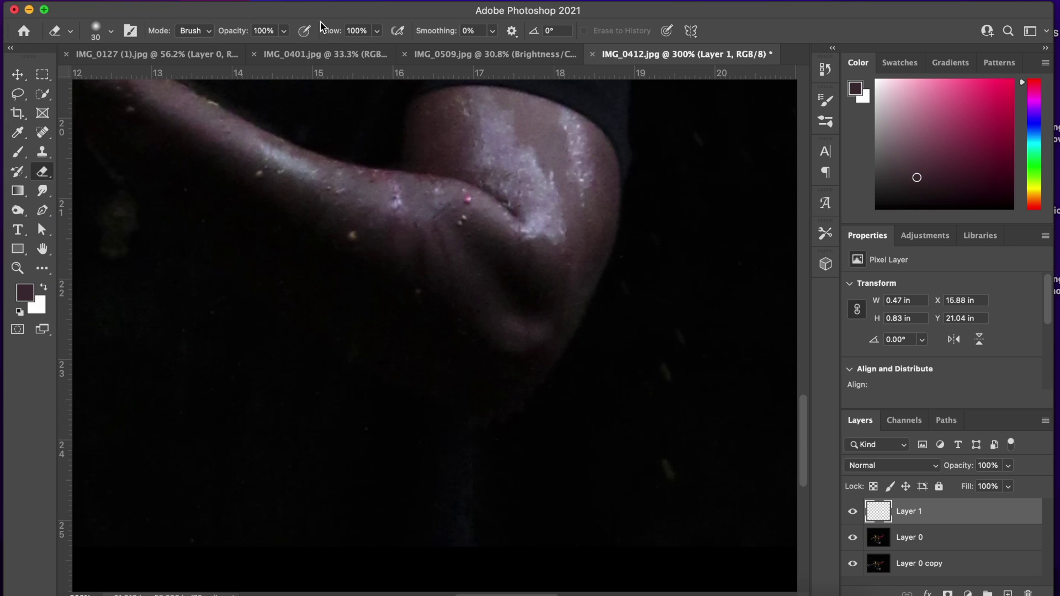
pyautogui.click(284, 31)
pyautogui.moveTo(226, 49); pyautogui.dragTo(220, 50)
pyautogui.press('super+z')
pyautogui.press('super+0')
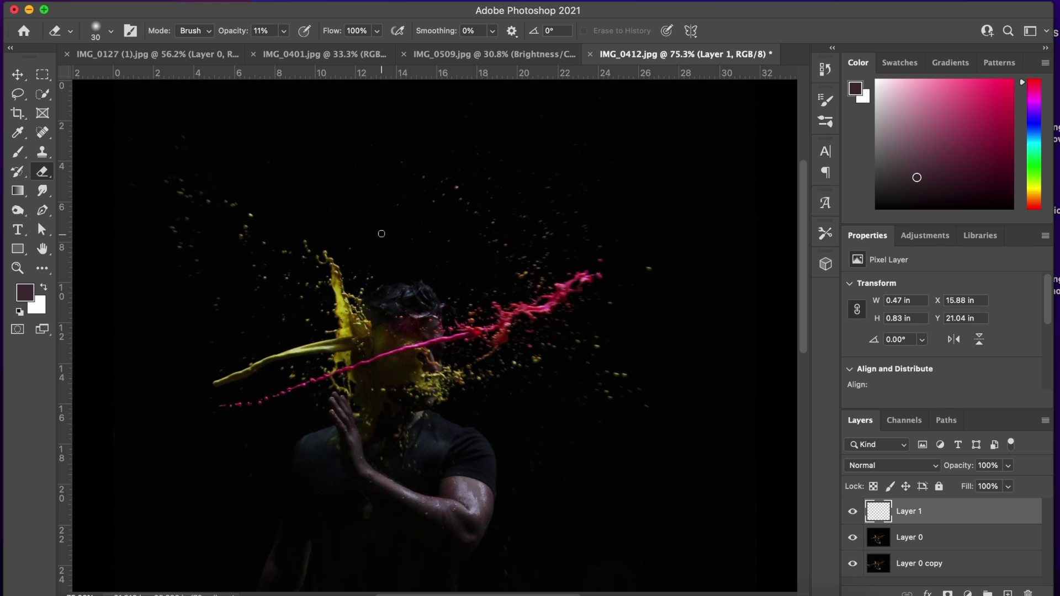
pyautogui.scroll(5, 381, 235)
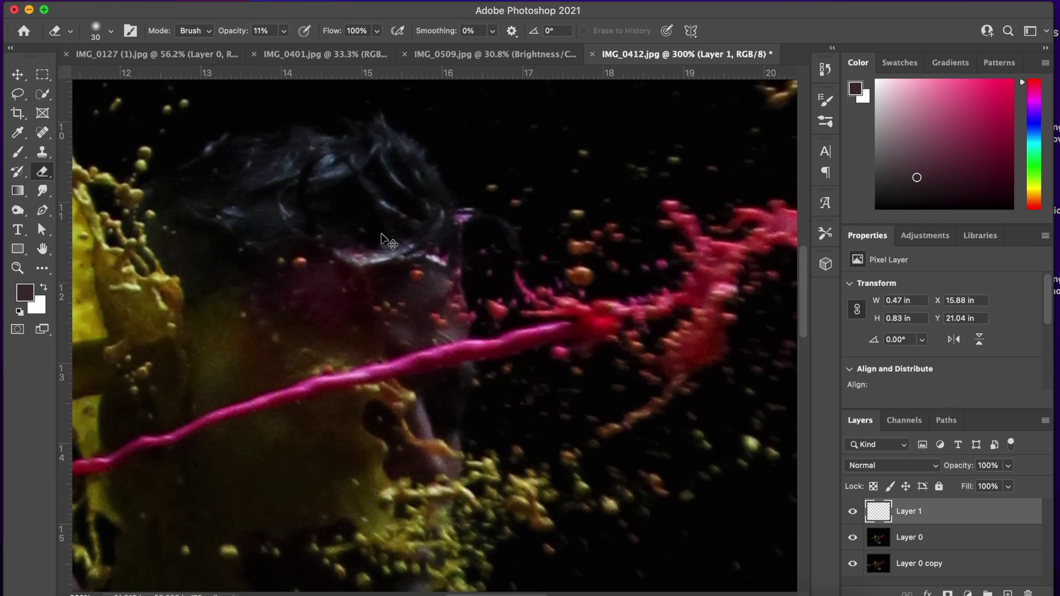
pyautogui.press('super+0')
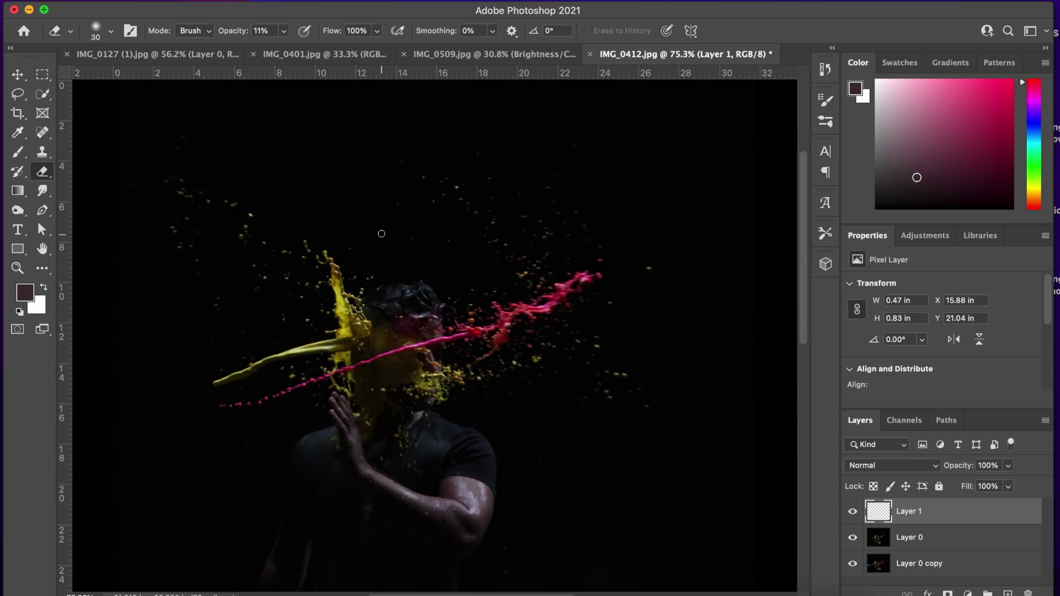
# Add a Color Balance adjustment above Layer 1 and shift its midtones slightly toward red and yellow.
pyautogui.press('v')
pyautogui.scroll(-5, 381, 235)
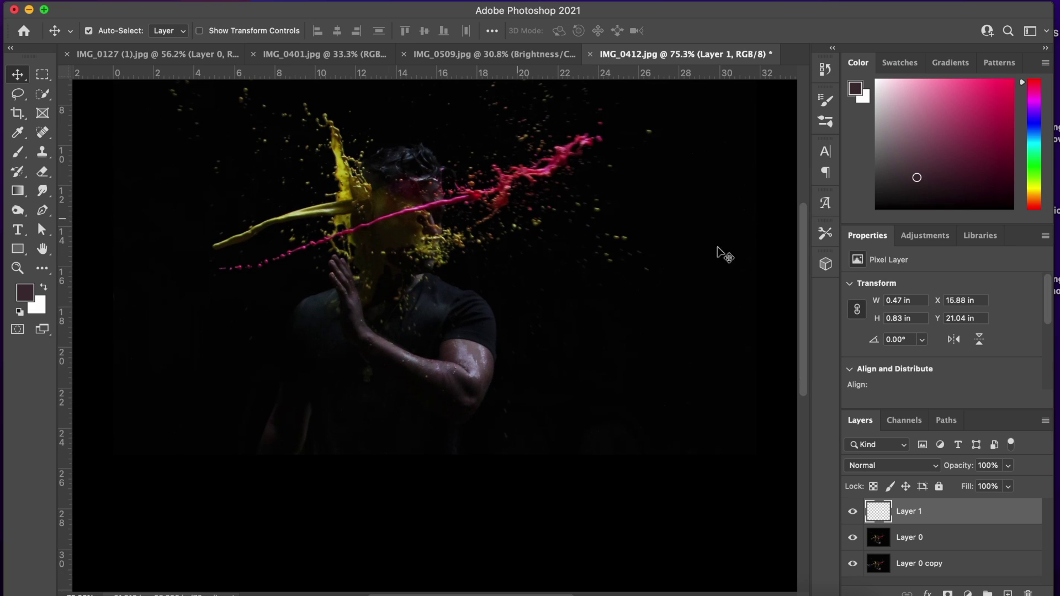
pyautogui.click(921, 241)
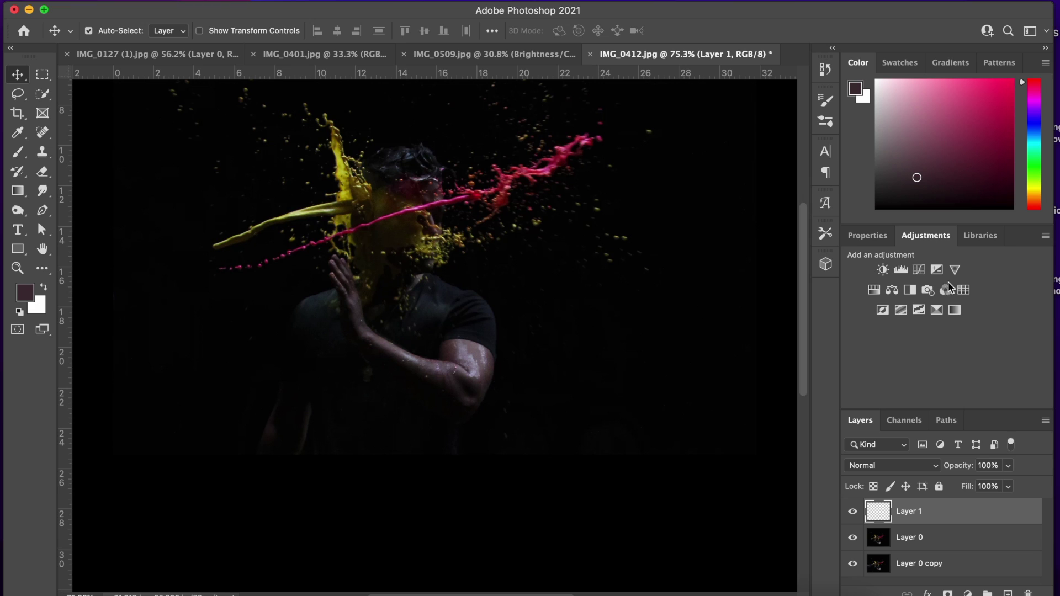
pyautogui.click(898, 296)
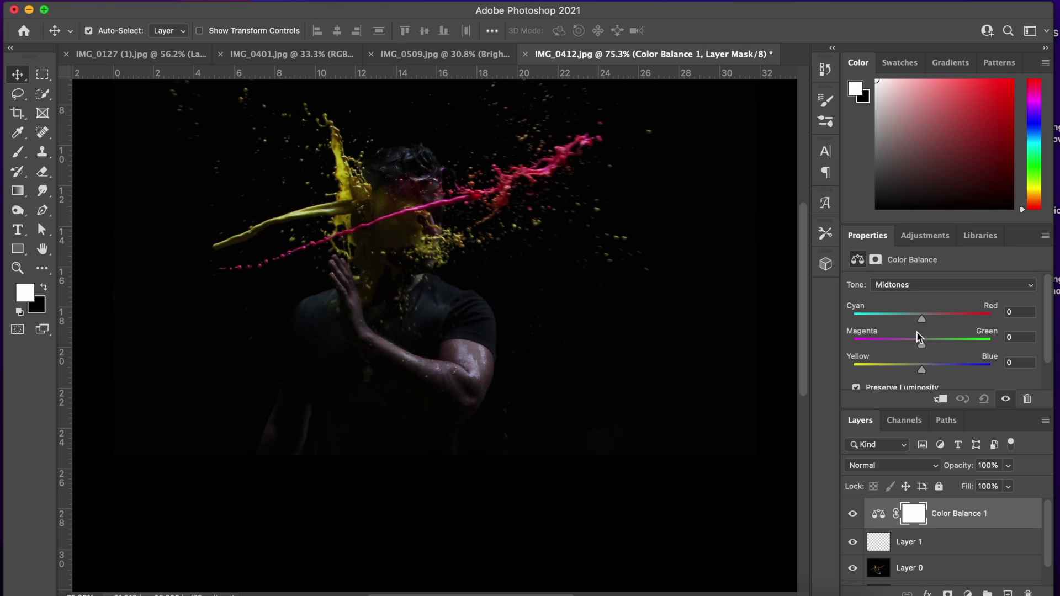
pyautogui.moveTo(922, 319); pyautogui.dragTo(925, 320)
pyautogui.moveTo(922, 370); pyautogui.dragTo(919, 374)
# Add a Brightness/Contrast adjustment above the colour balance and raise its brightness slightly.
pyautogui.click(923, 236)
pyautogui.click(889, 272)
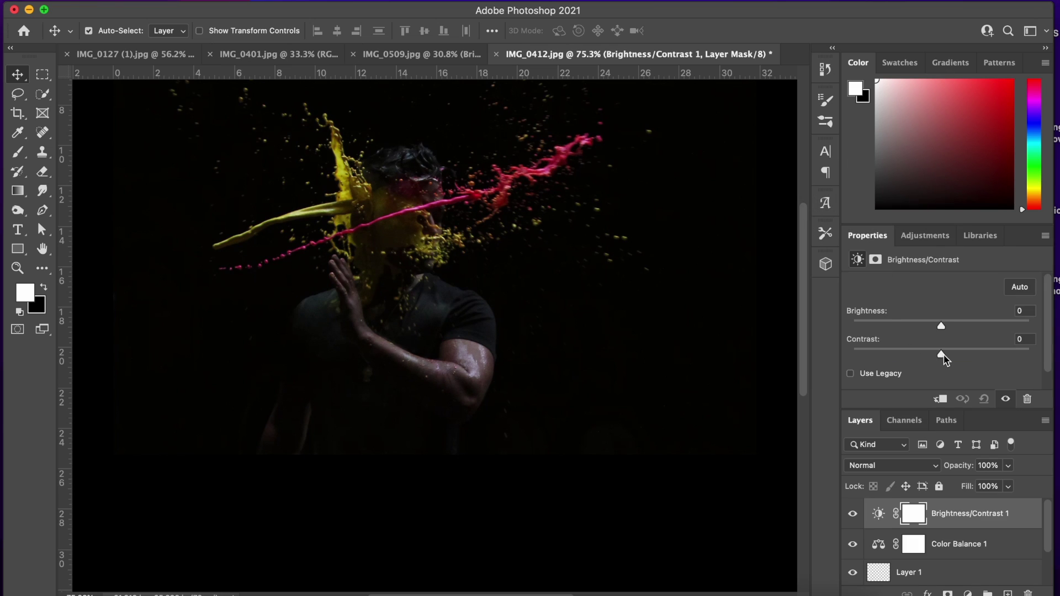
pyautogui.moveTo(938, 326); pyautogui.dragTo(945, 324)
# Add a three-point Curves adjustment that lowers the midtones and lifts the highlights, and compare the photo with and without it.
pyautogui.click(924, 236)
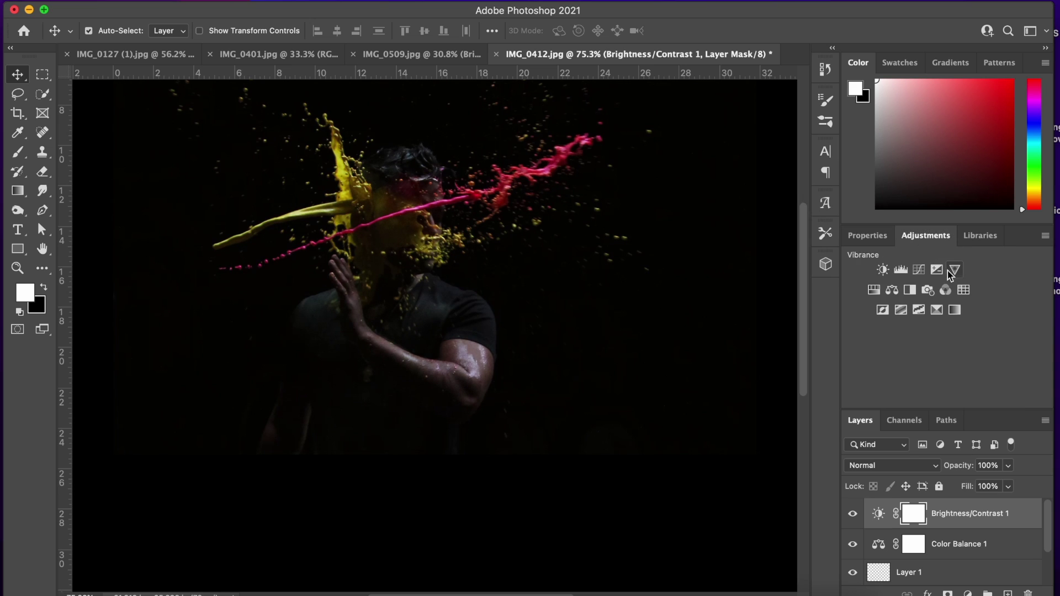
pyautogui.click(917, 273)
pyautogui.scroll(-3, 927, 364)
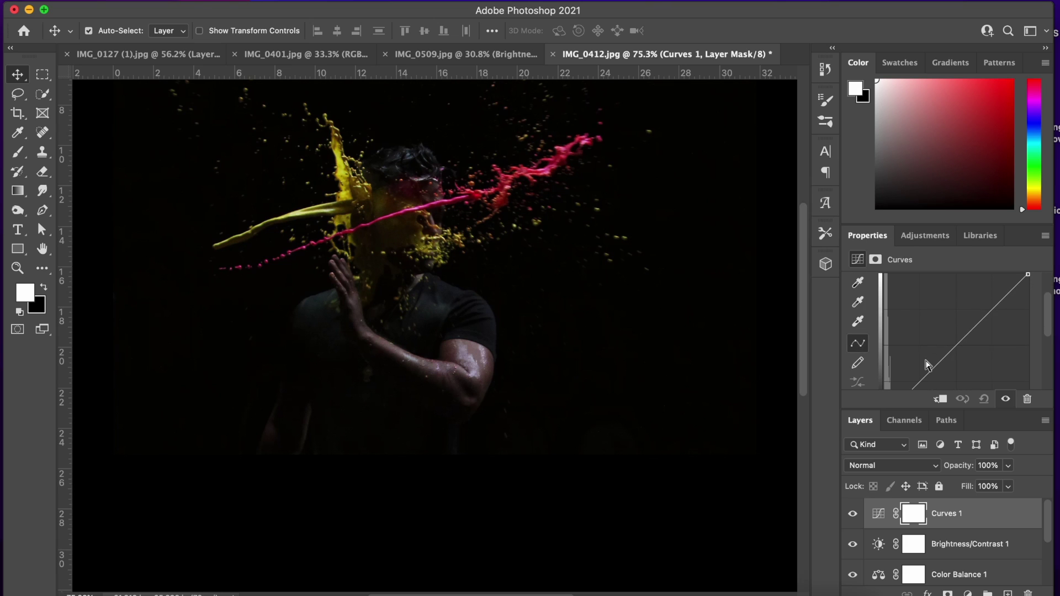
pyautogui.moveTo(918, 349); pyautogui.dragTo(921, 352)
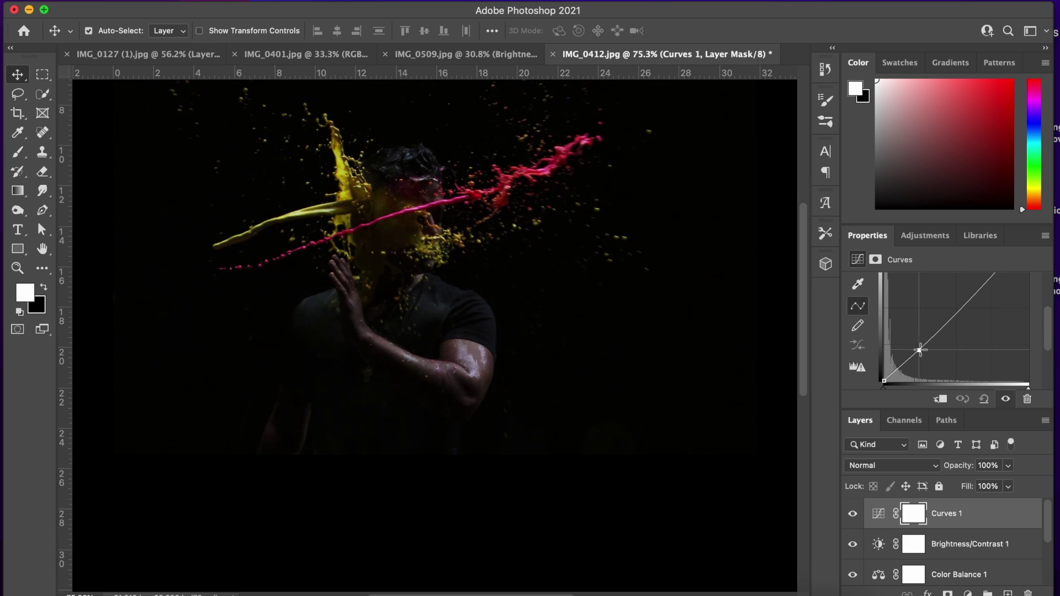
pyautogui.moveTo(984, 291); pyautogui.dragTo(975, 281)
pyautogui.click(946, 320)
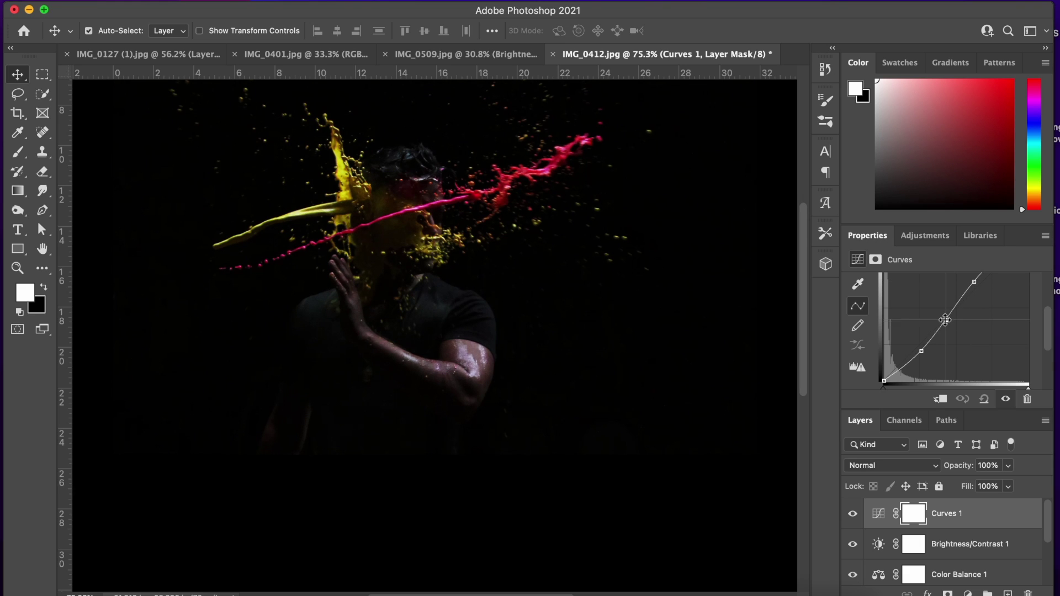
pyautogui.moveTo(946, 320)
pyautogui.mouseDown()
pyautogui.moveTo(979, 345)
pyautogui.moveTo(956, 318)
pyautogui.mouseUp()
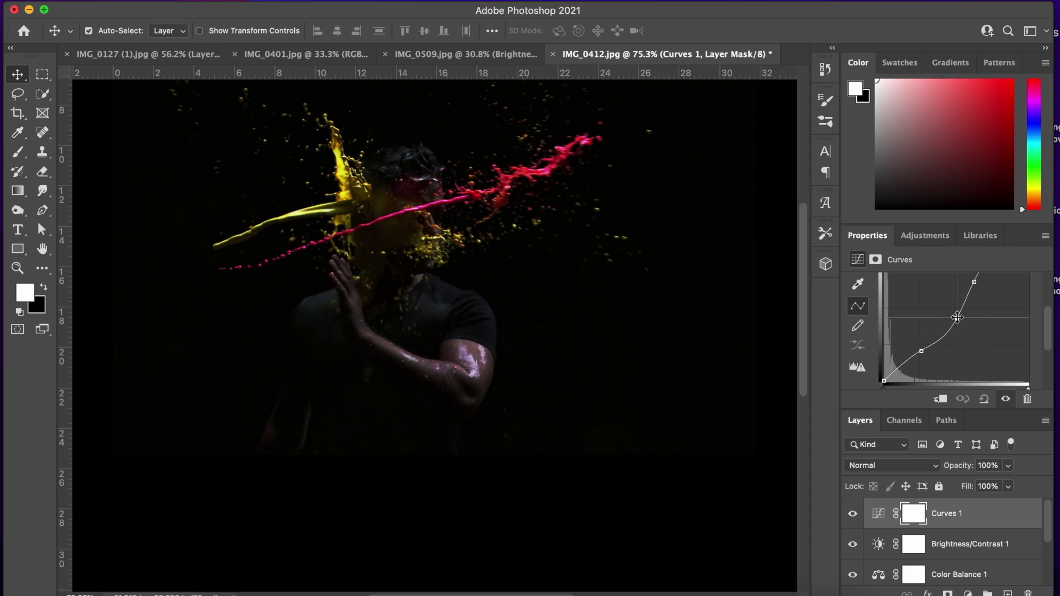
pyautogui.click(853, 514)
pyautogui.click(854, 514)
pyautogui.click(853, 515)
# Add a second Brightness/Contrast adjustment above the curves with slightly higher brightness, then make Layer 0 active.
pyautogui.click(925, 235)
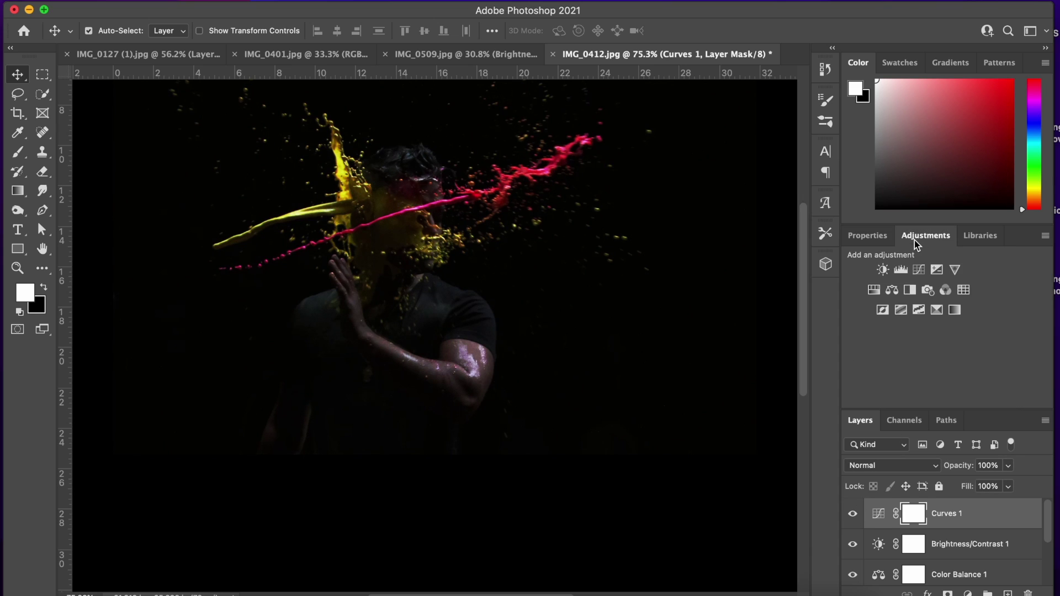
pyautogui.click(883, 270)
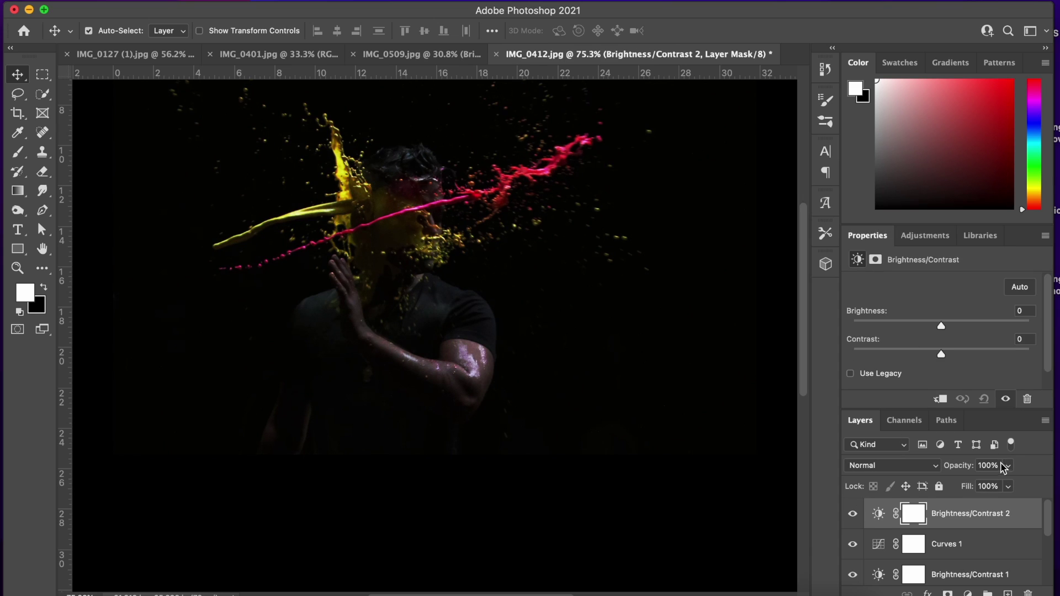
pyautogui.moveTo(945, 325); pyautogui.dragTo(953, 325)
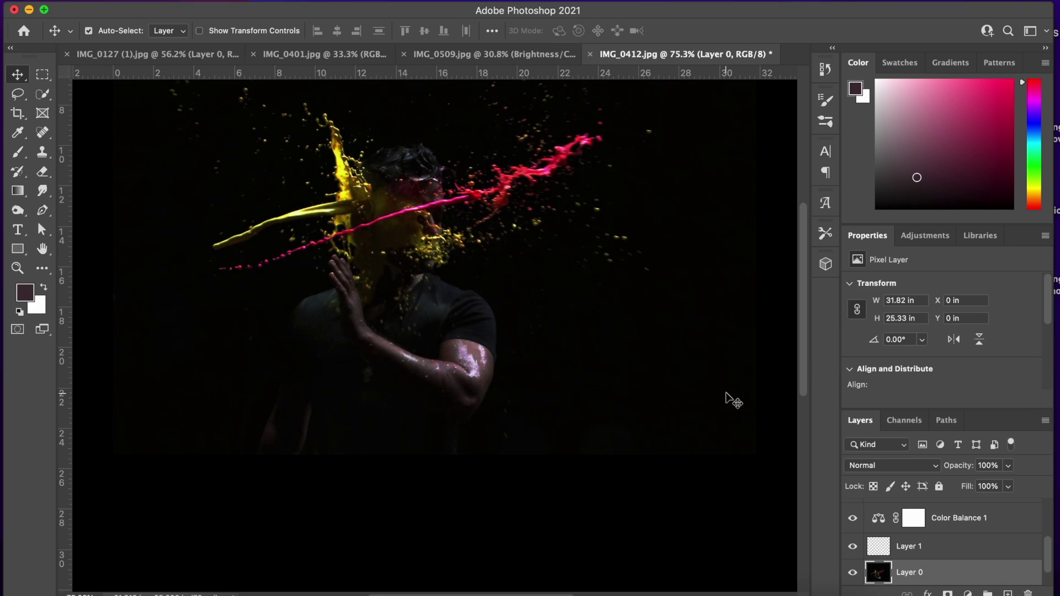
pyautogui.scroll(5, 733, 402)
pyautogui.hscroll(-1, 733, 401)
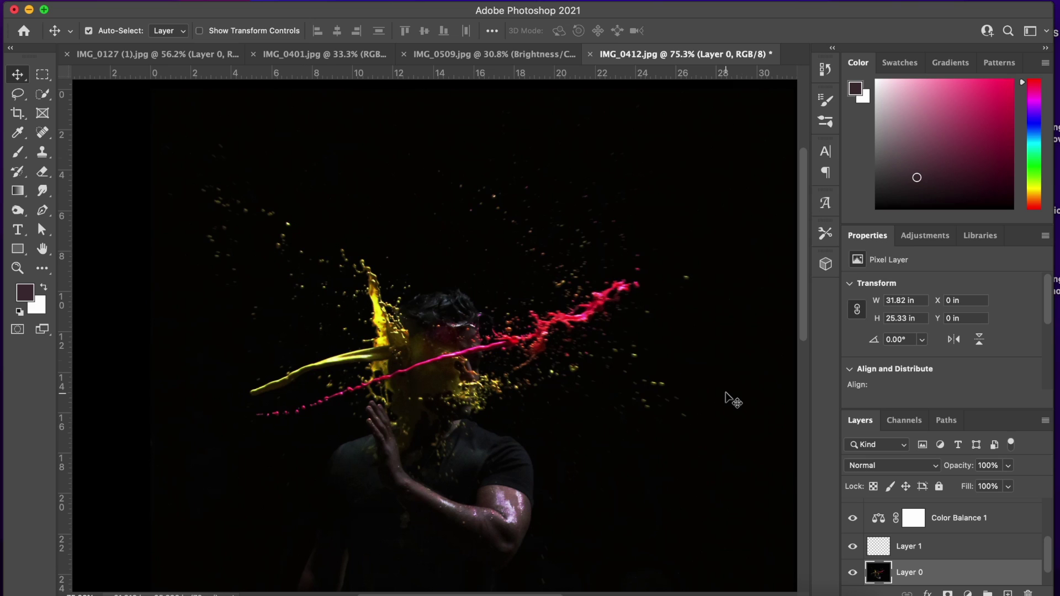
# Activate the Spot Healing Brush for Layer 0 and check the whole photo for leftover blemishes.
pyautogui.scroll(-1, 733, 401)
pyautogui.hscroll(-1, 733, 401)
pyautogui.press('j')
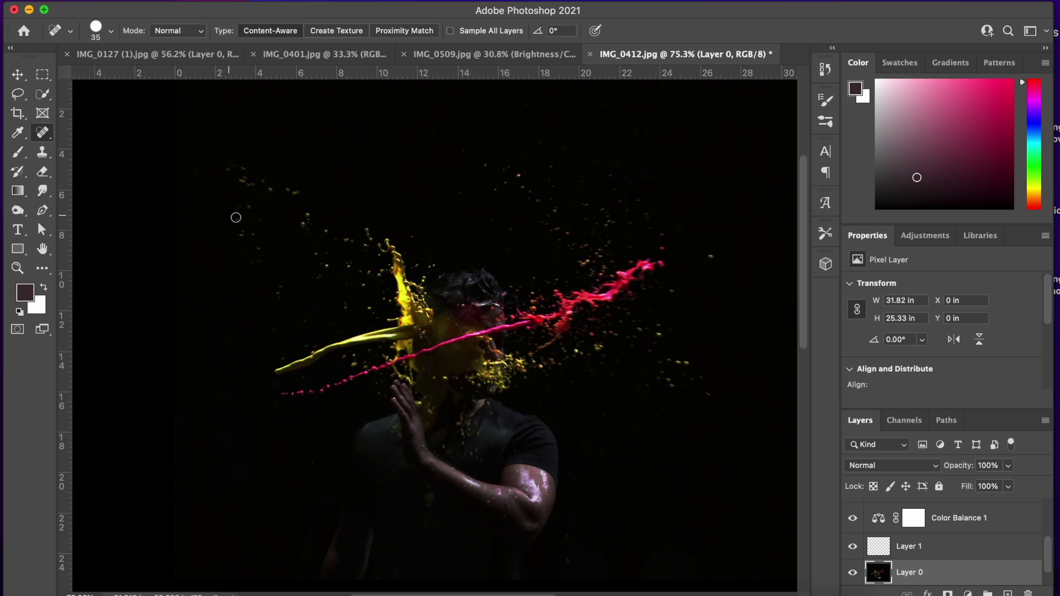
pyautogui.scroll(-10, 355, 267)
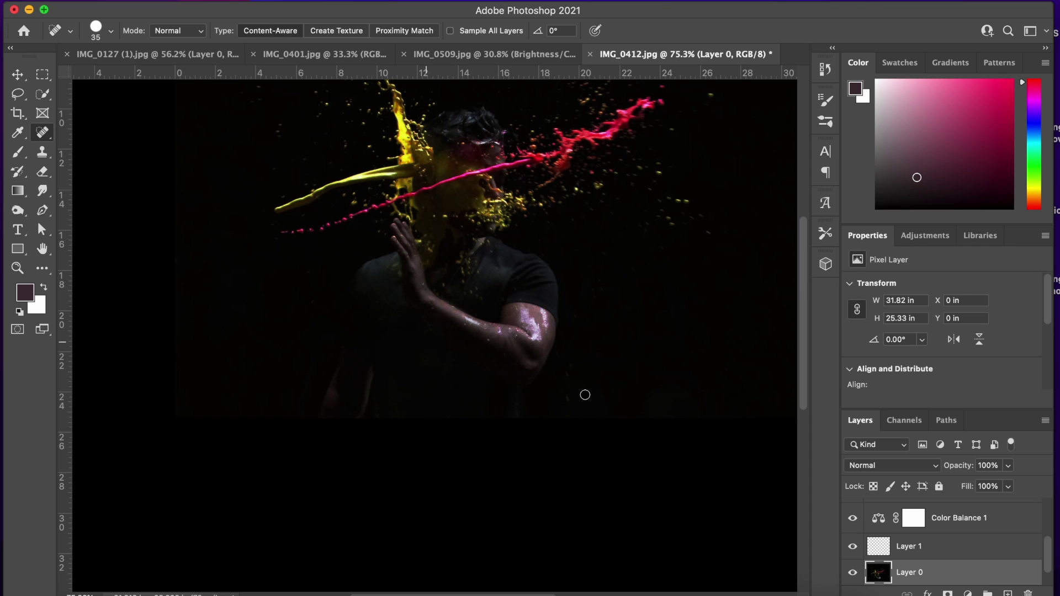
pyautogui.scroll(4, 585, 395)
pyautogui.scroll(5, 585, 395)
pyautogui.hscroll(3, 584, 395)
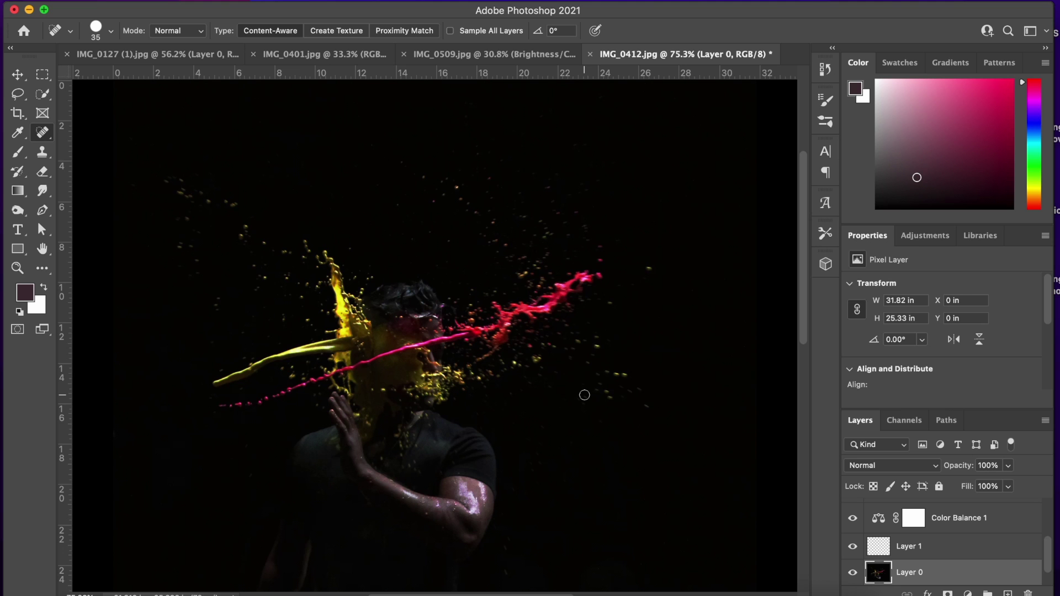
# Inspect the face, the hair, the dark background above the head and the yellow splash up close for stray spots.
pyautogui.scroll(6, 585, 395)
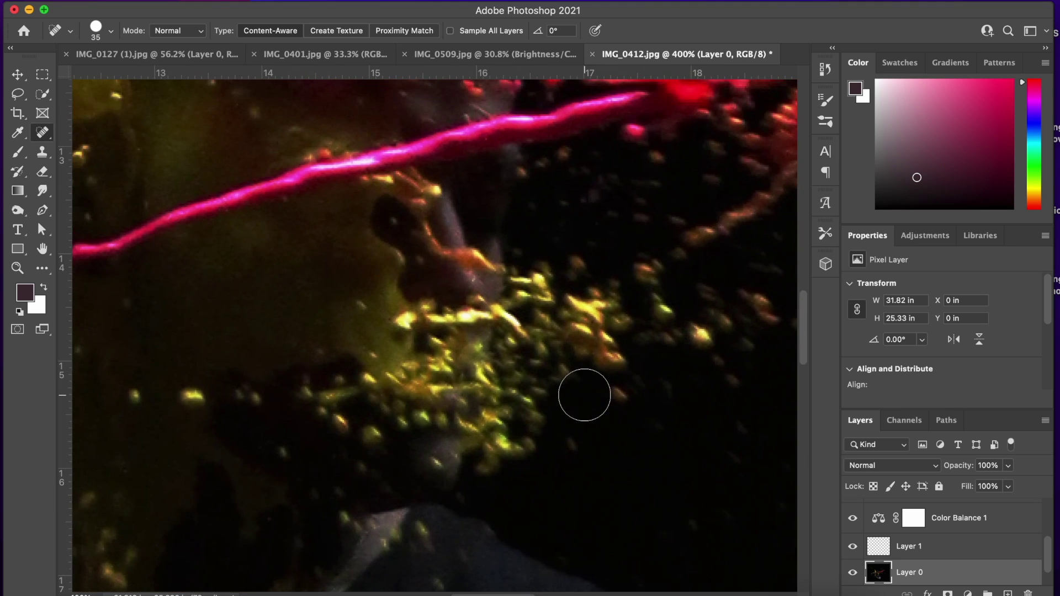
pyautogui.scroll(10, 584, 395)
pyautogui.hscroll(-5, 585, 395)
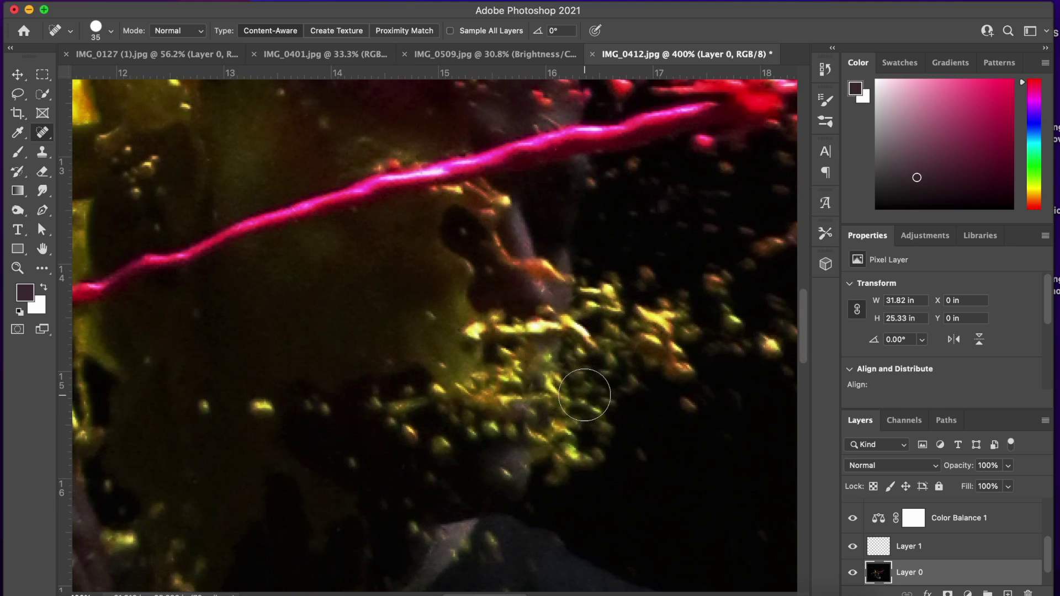
pyautogui.scroll(14, 585, 395)
pyautogui.hscroll(-6, 585, 396)
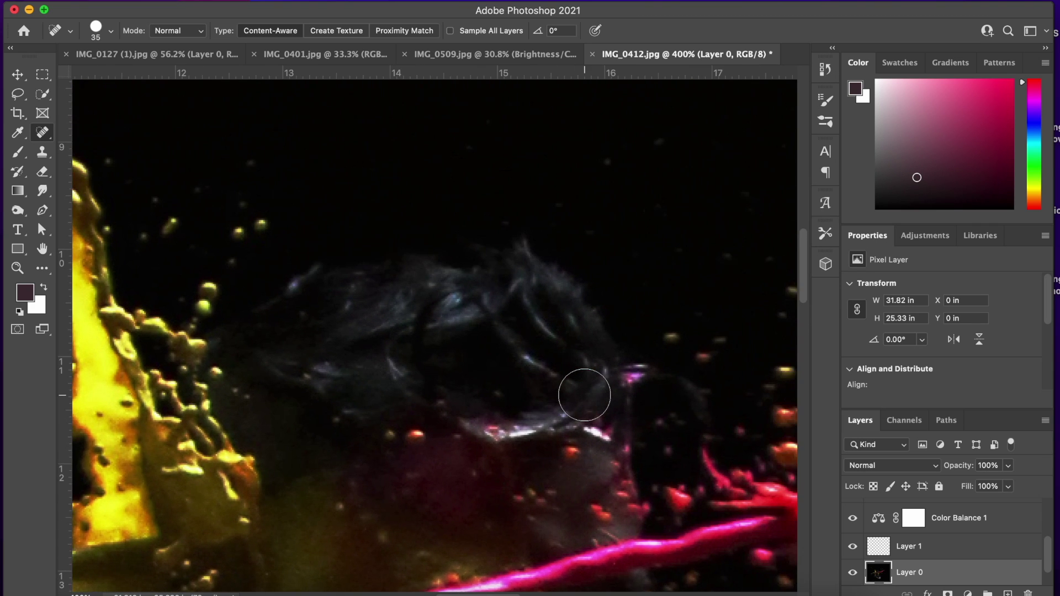
pyautogui.hscroll(6, 585, 395)
pyautogui.scroll(2, 584, 395)
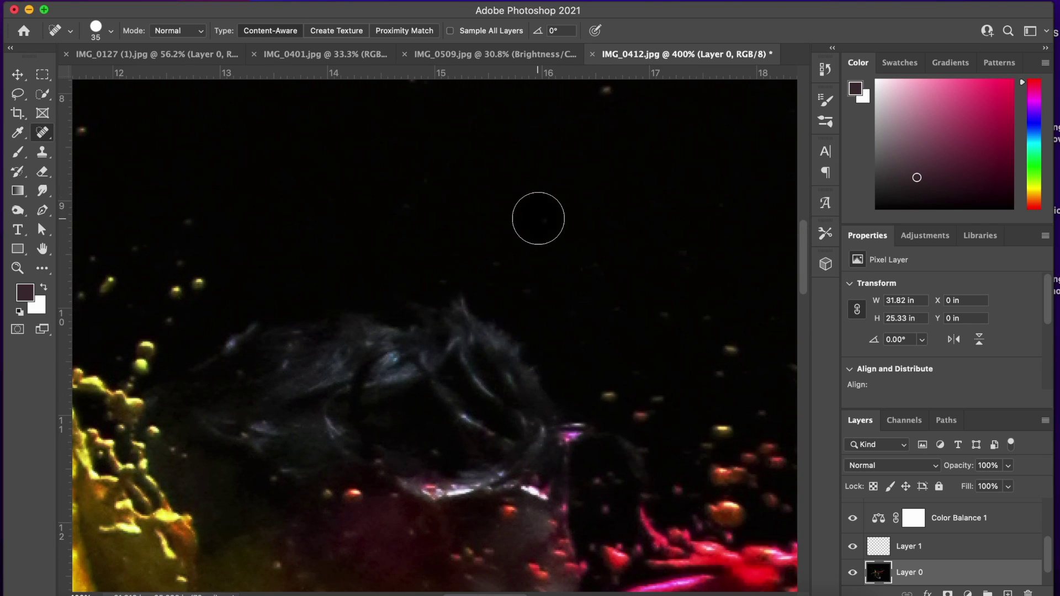
pyautogui.scroll(11, 538, 219)
pyautogui.hscroll(4, 539, 218)
pyautogui.hscroll(-15, 538, 218)
pyautogui.scroll(-4, 541, 305)
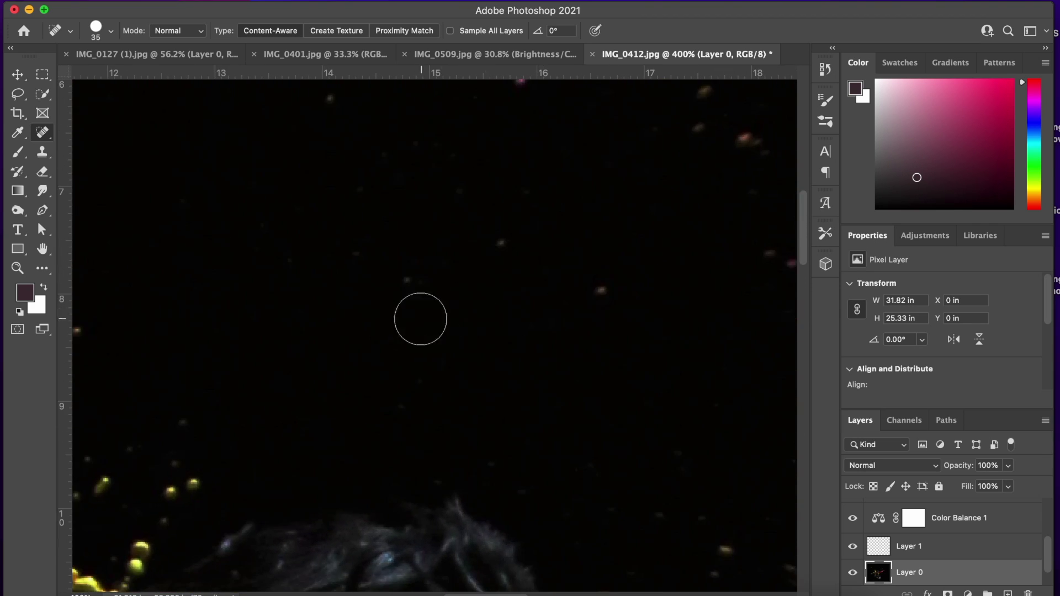
pyautogui.hscroll(-20, 421, 320)
pyautogui.scroll(-6, 421, 320)
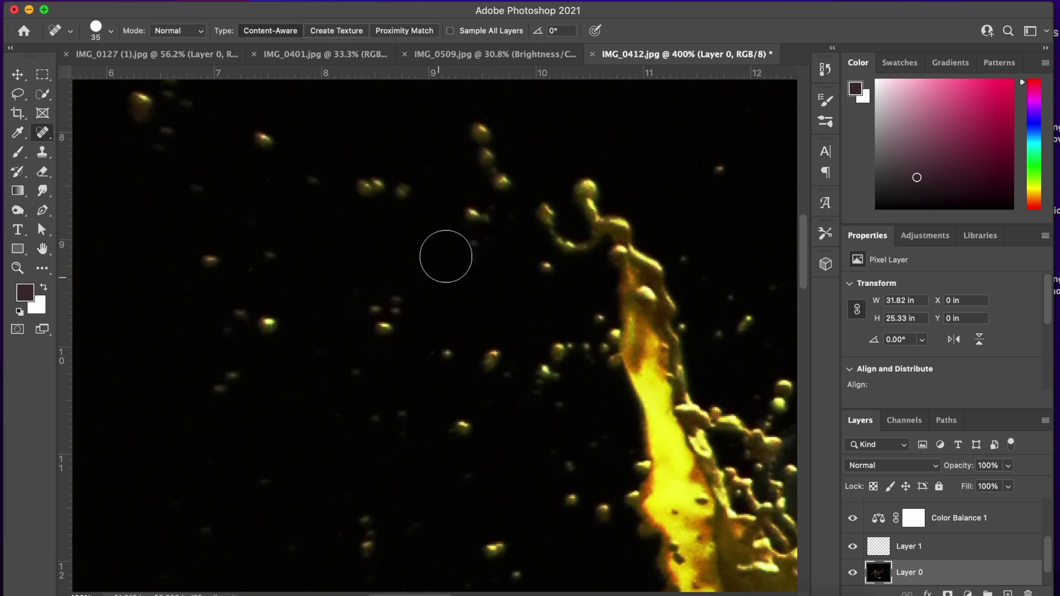
pyautogui.press('super+0')
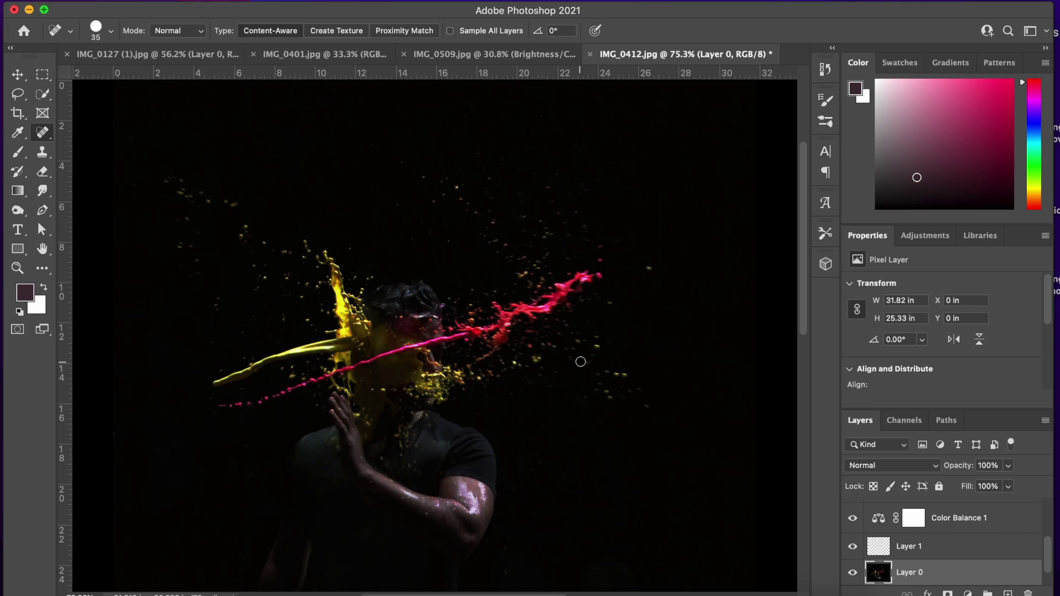
# Inspect the shirt, forearm, wrist and raised hand up close for blemishes.
pyautogui.scroll(10, 580, 362)
pyautogui.scroll(-5, 580, 361)
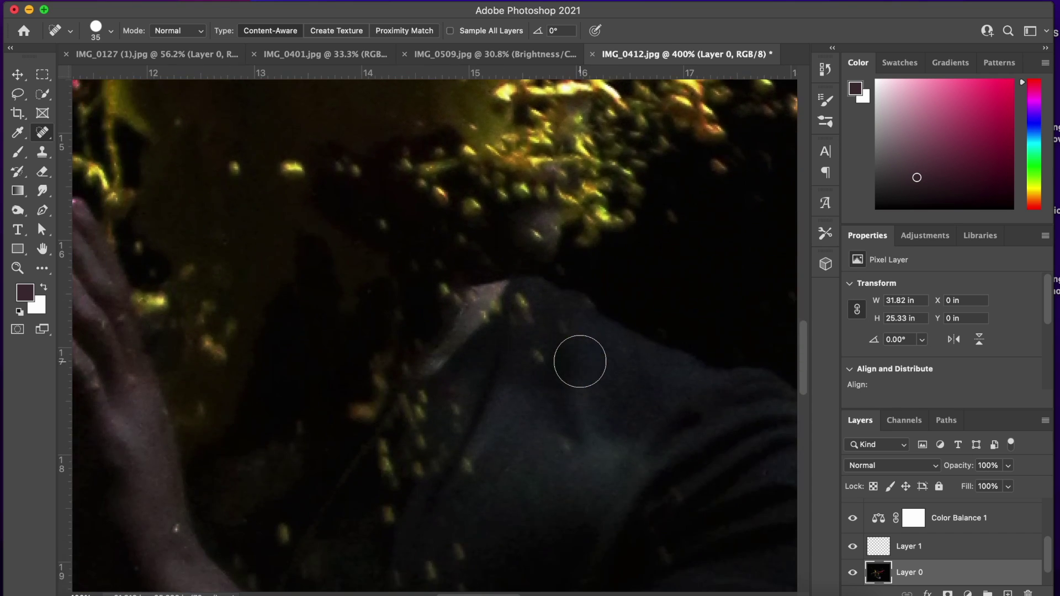
pyautogui.scroll(-20, 580, 361)
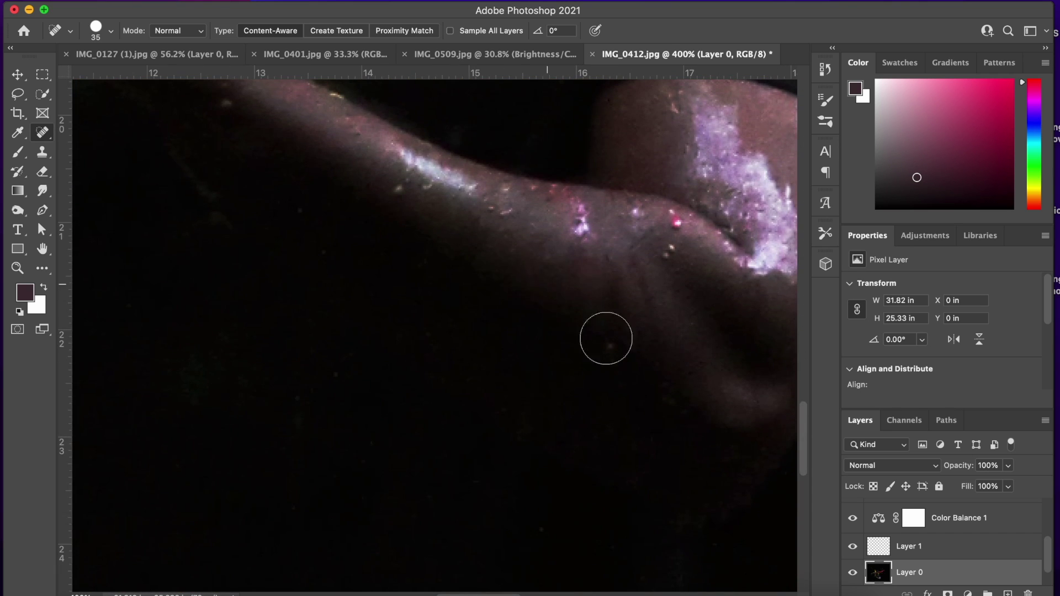
pyautogui.scroll(5, 549, 337)
pyautogui.hscroll(-7, 549, 336)
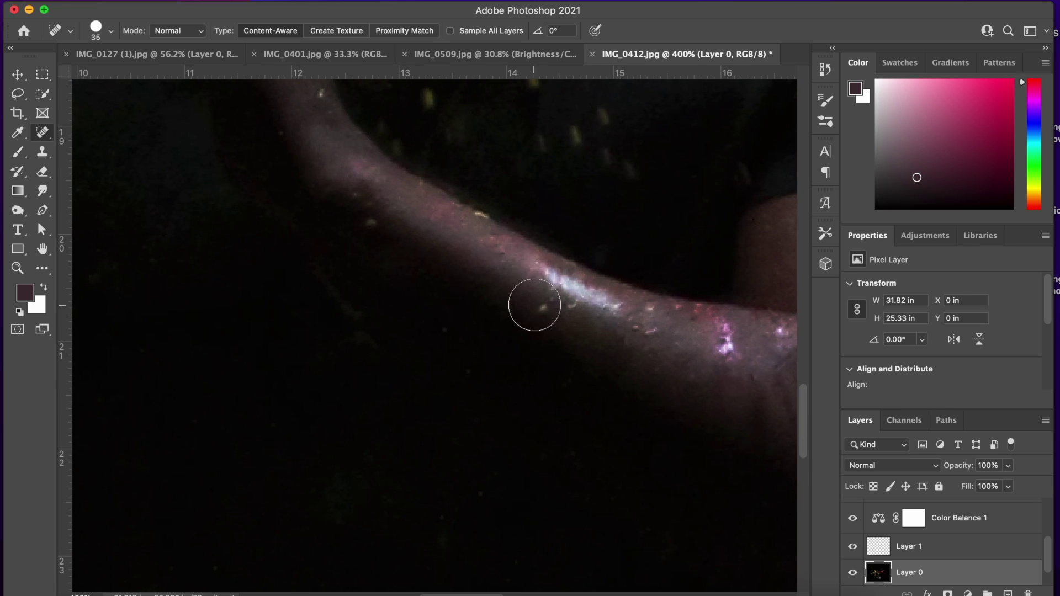
pyautogui.hscroll(-8, 537, 303)
pyautogui.scroll(8, 542, 308)
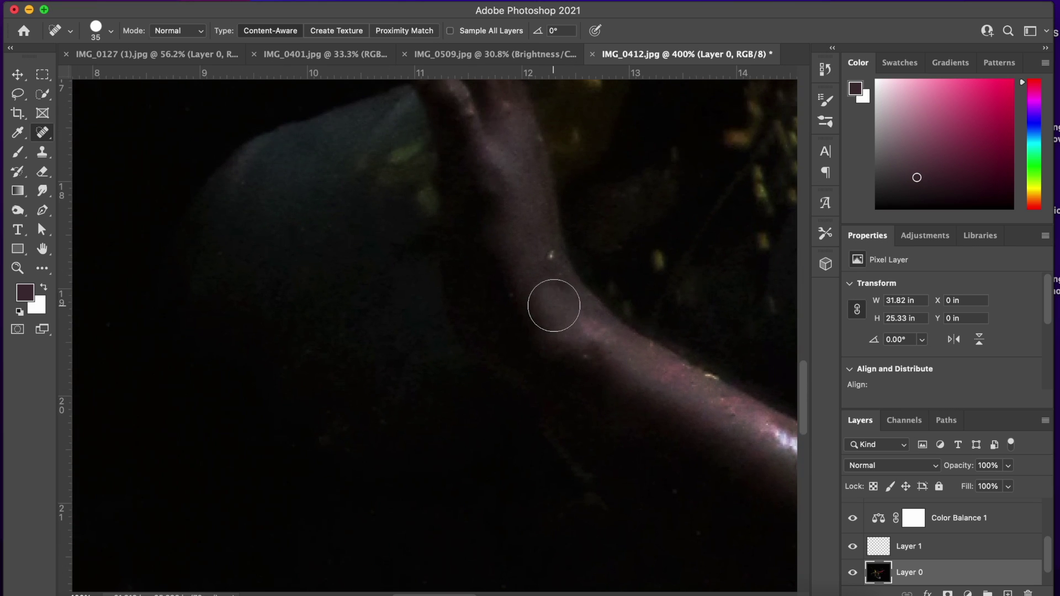
pyautogui.scroll(5, 623, 339)
pyautogui.hscroll(-2, 623, 339)
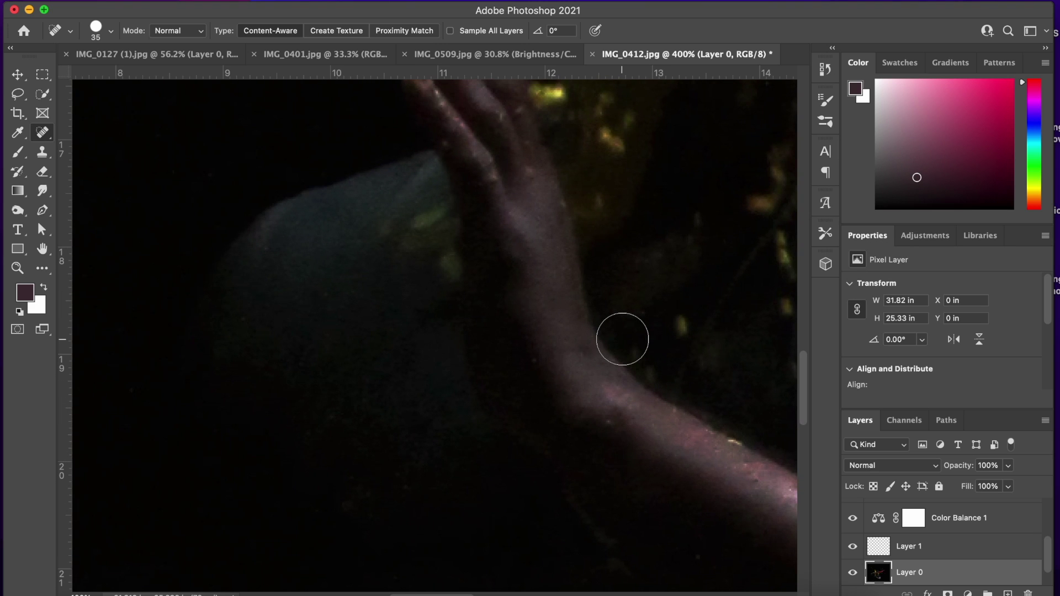
pyautogui.scroll(10, 622, 339)
pyautogui.hscroll(-7, 622, 339)
pyautogui.scroll(4, 622, 339)
pyautogui.hscroll(-1, 623, 339)
# Reduce the Spot Healing Brush size to 10.
pyautogui.press('[')
pyautogui.press('[')
pyautogui.press('[')
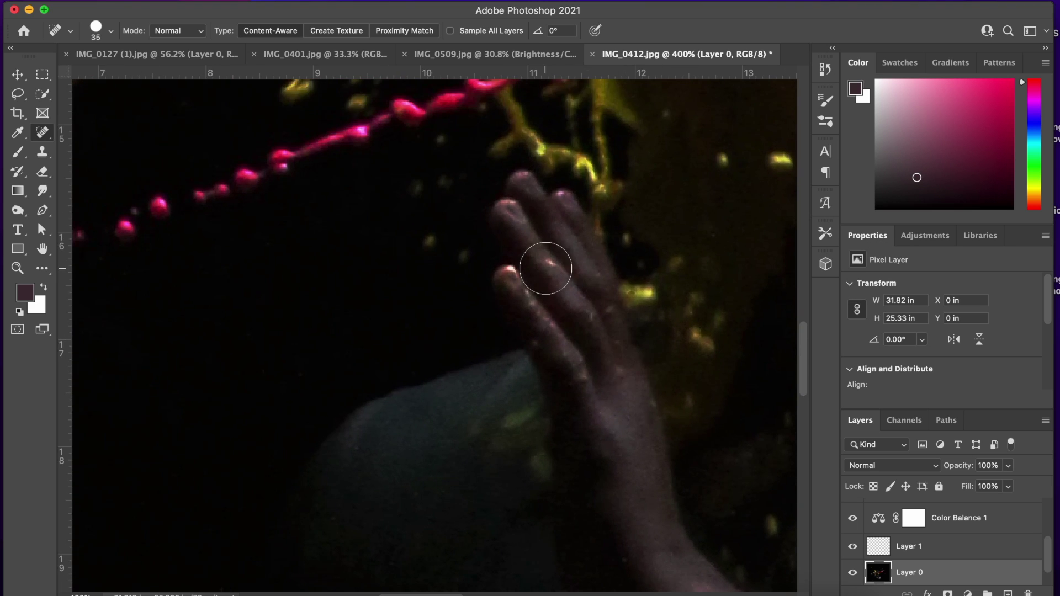
pyautogui.press('[')
pyautogui.press('[')
pyautogui.press('super+0')
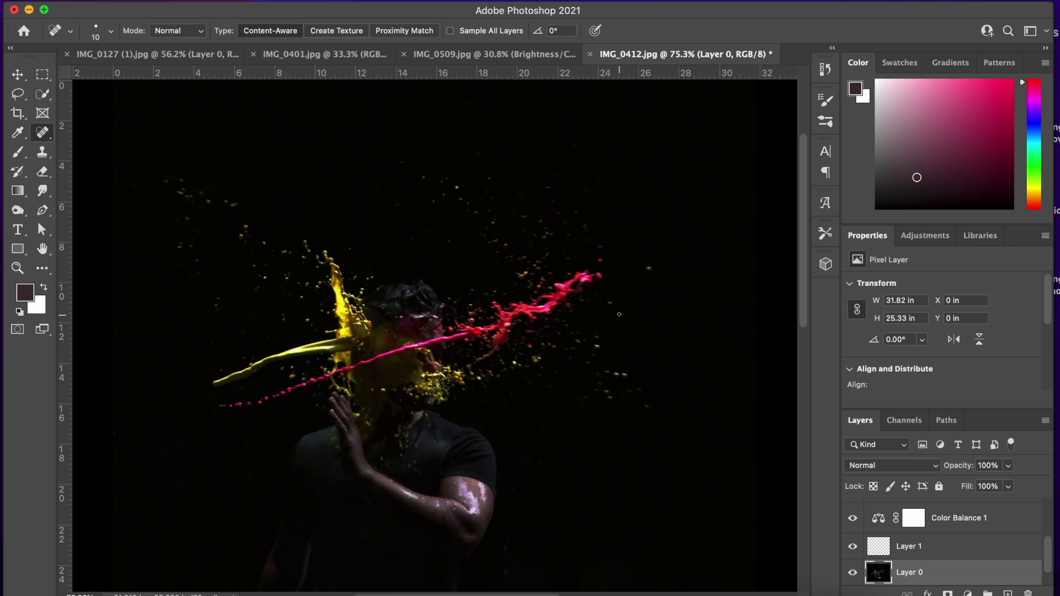